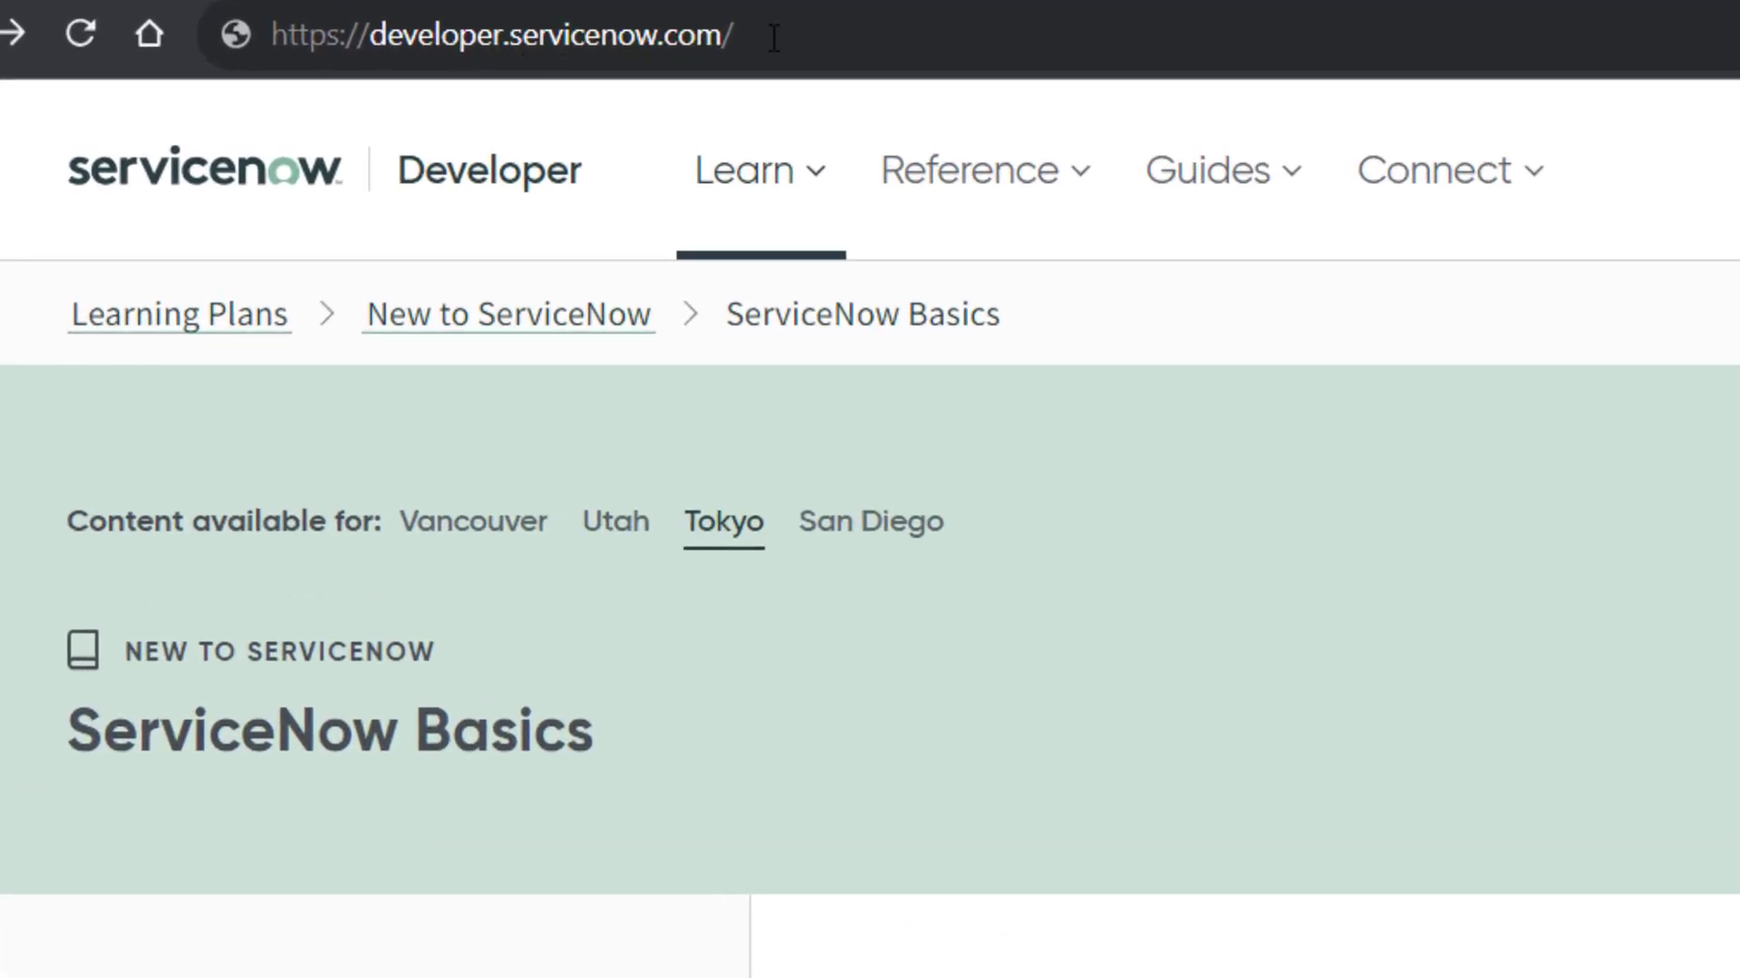
- View the Get a ServiceNow ID sign-up form, then go back to signing in with an existing account
left_click(538, 64)
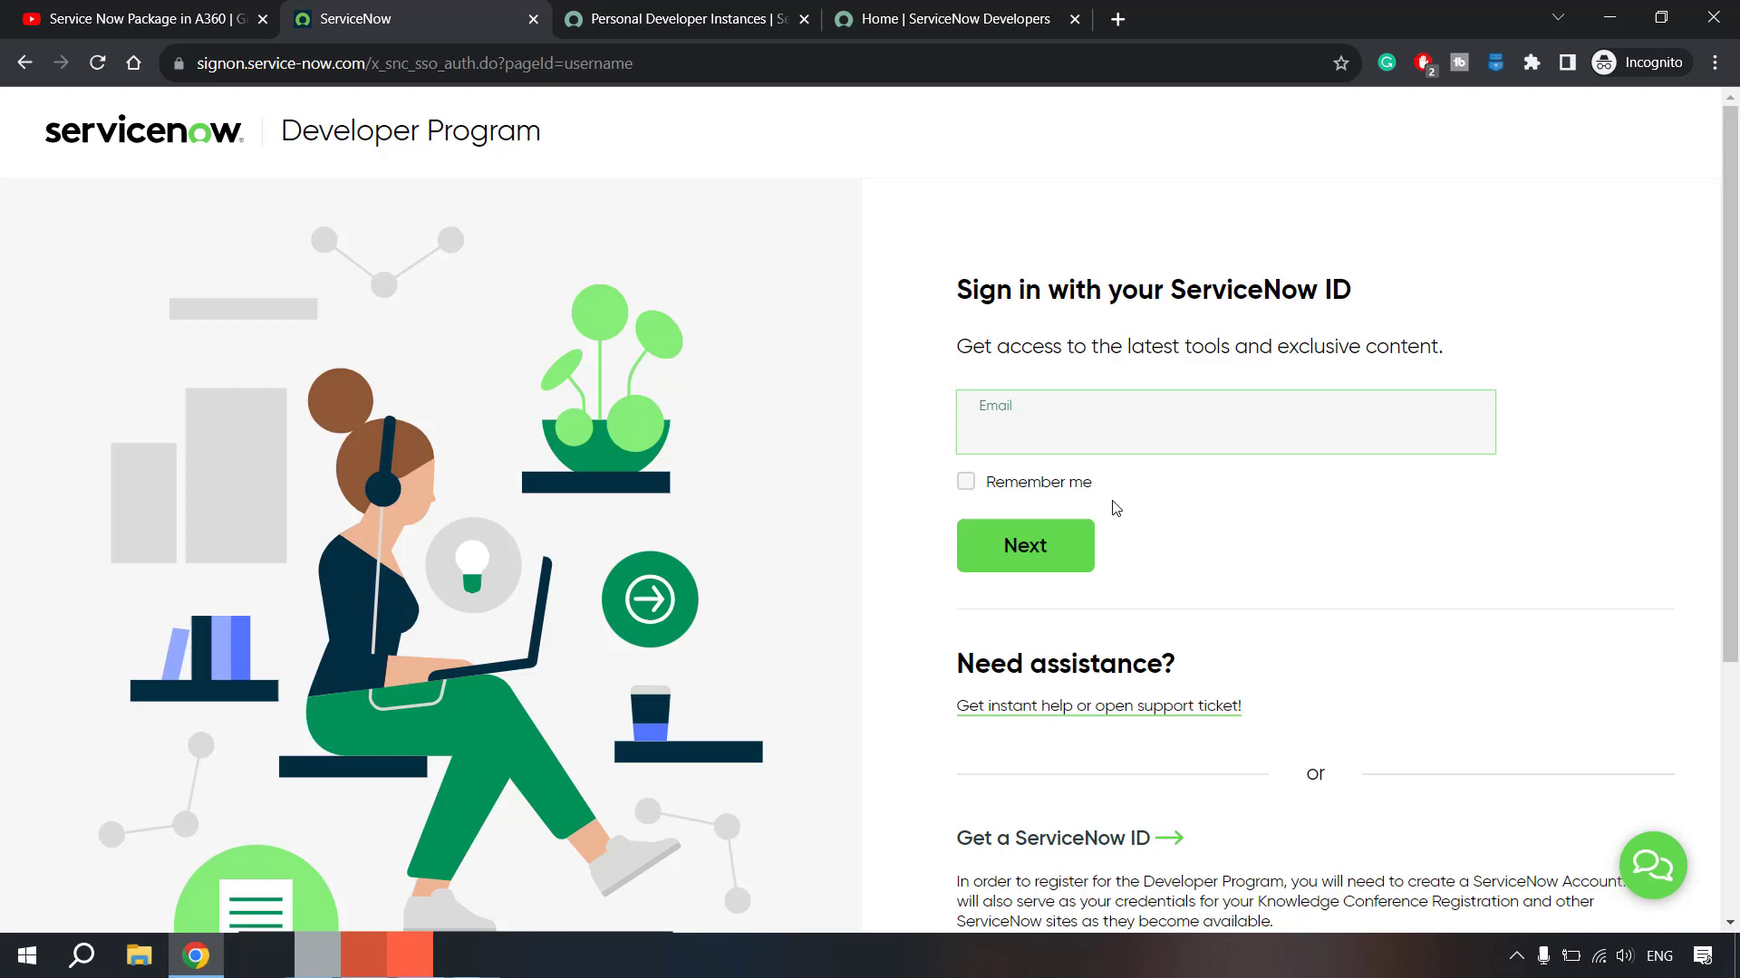
left_click(1078, 847)
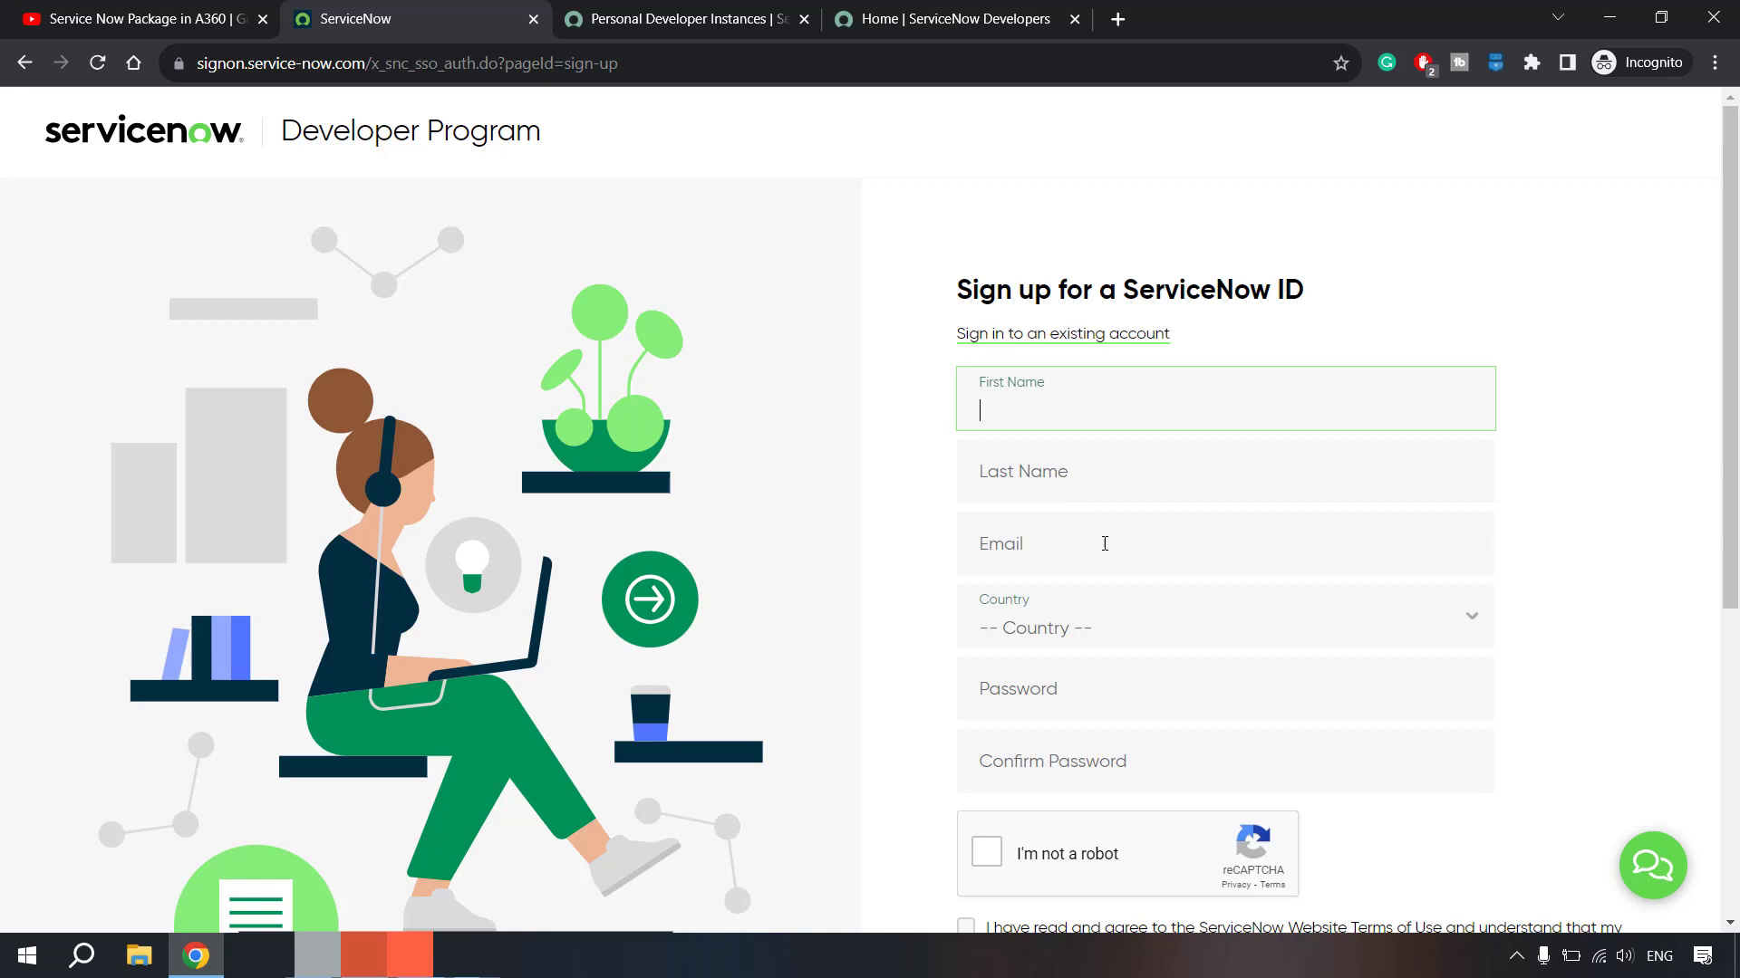
scroll(1104, 543, "down", 3)
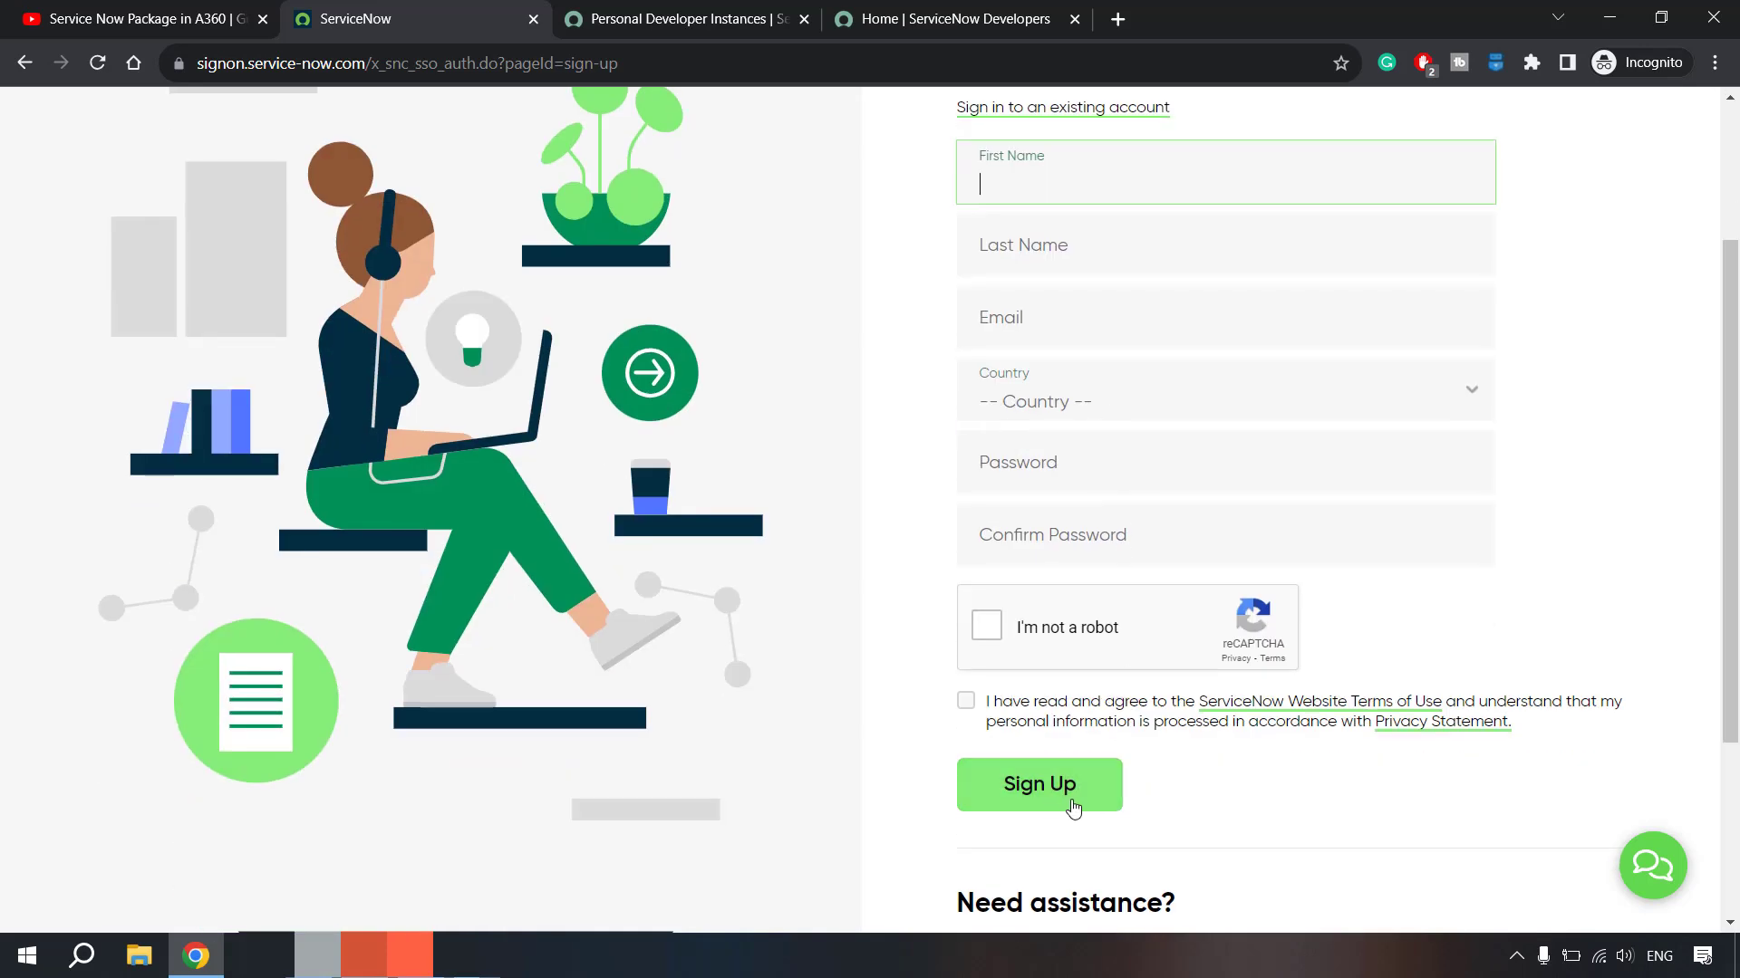
scroll(1123, 687, "up", 3)
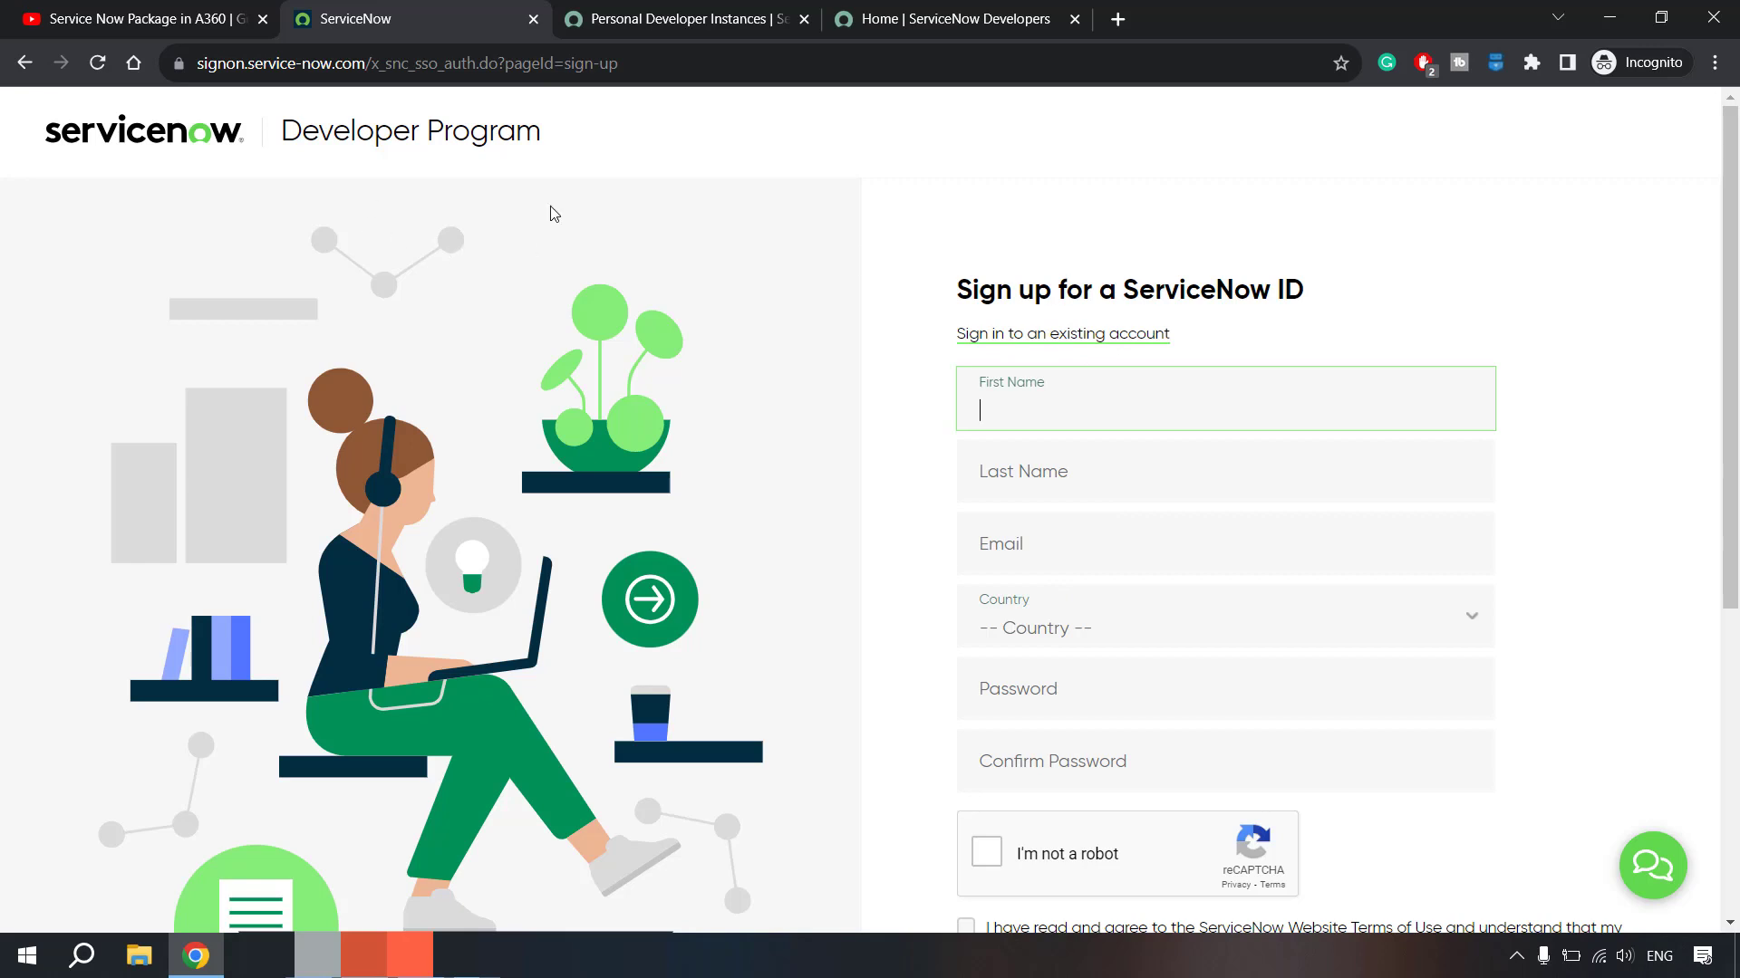
left_click(1097, 335)
- Sign in to the developer site with the account e-mail and password
left_click(1067, 430)
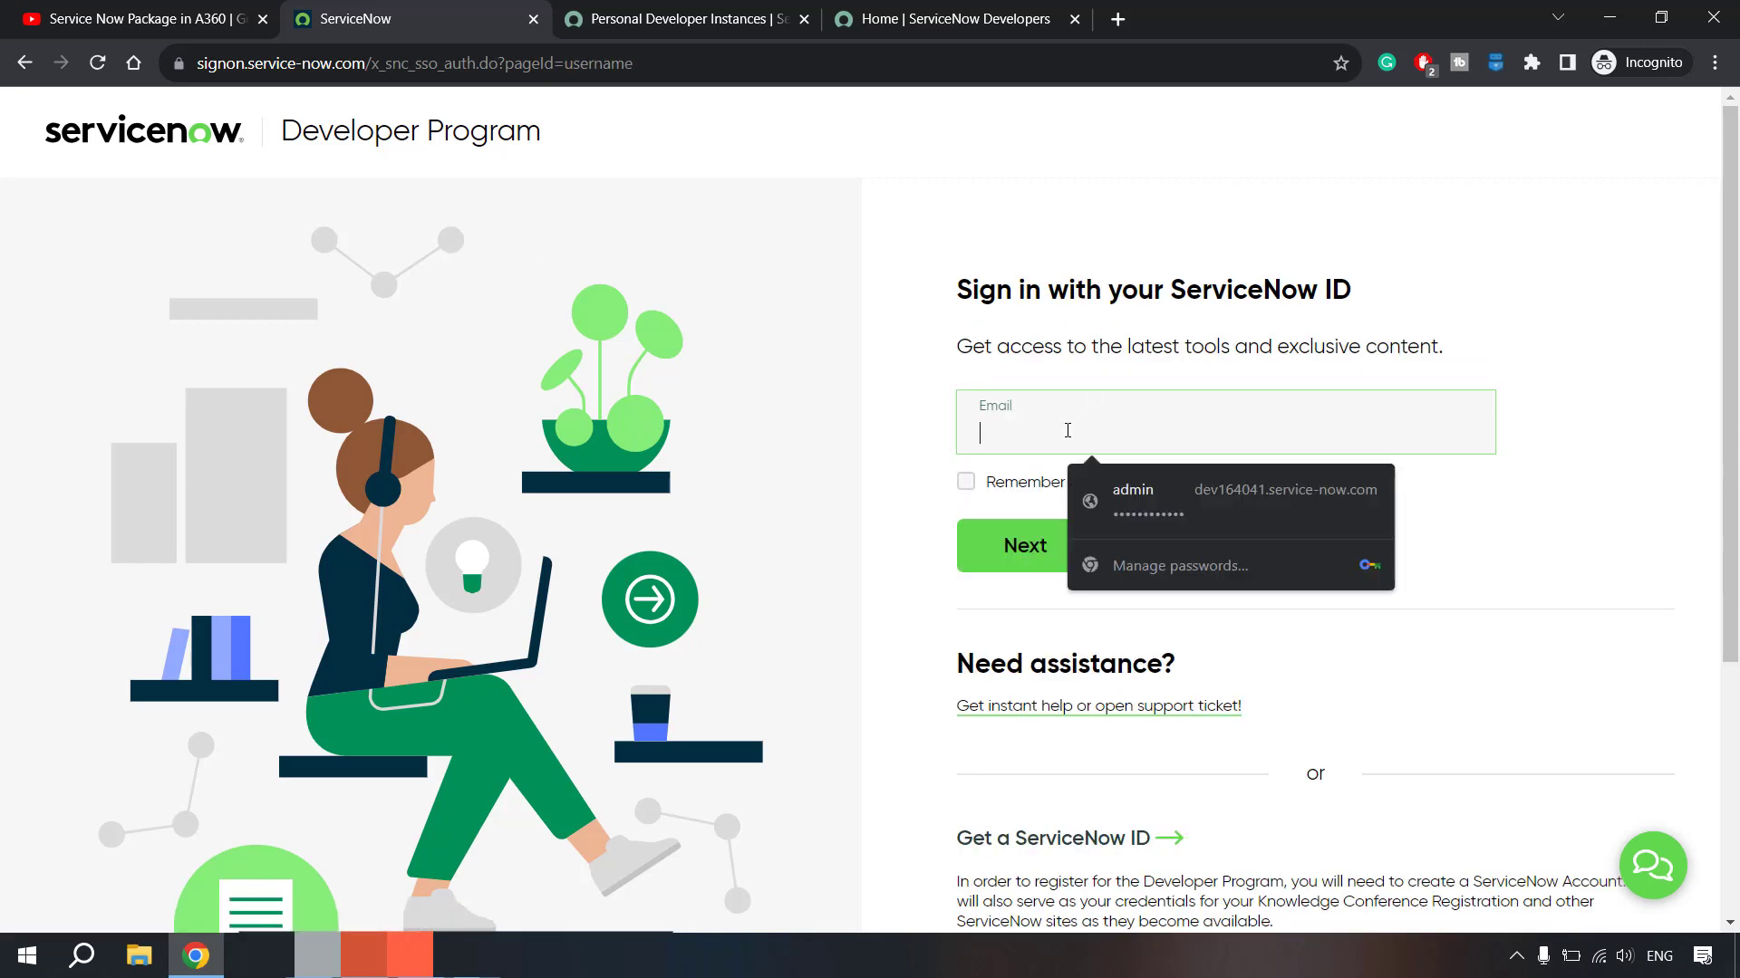
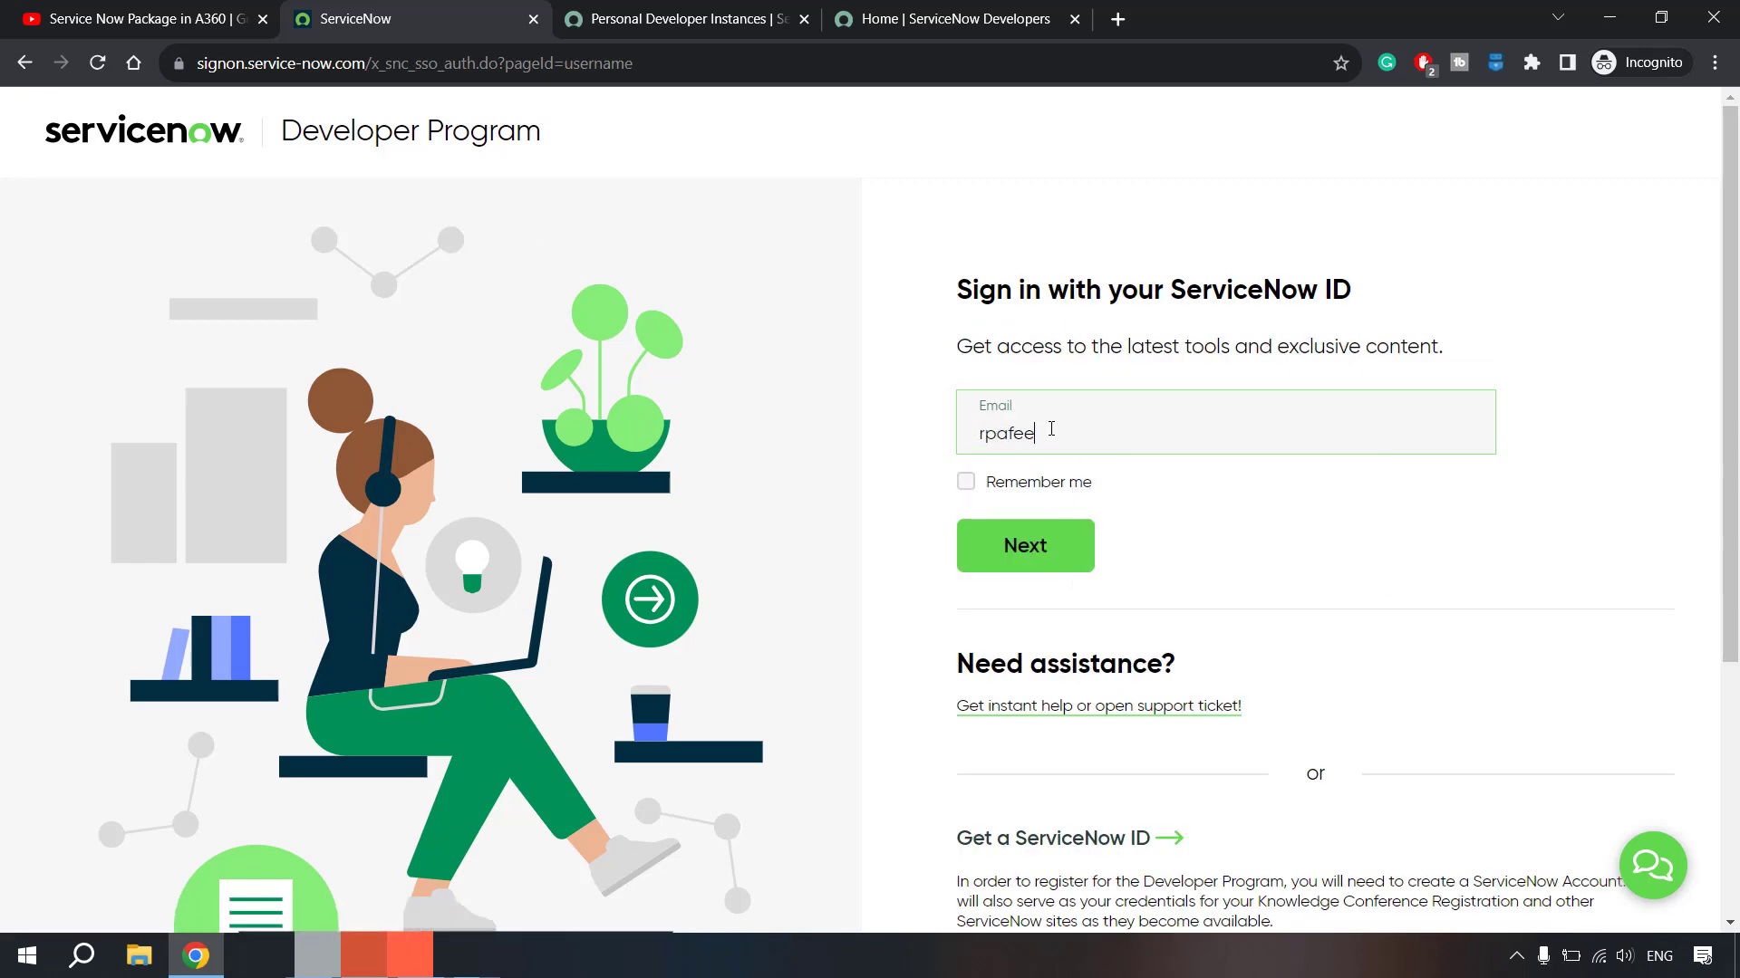
key("Return")
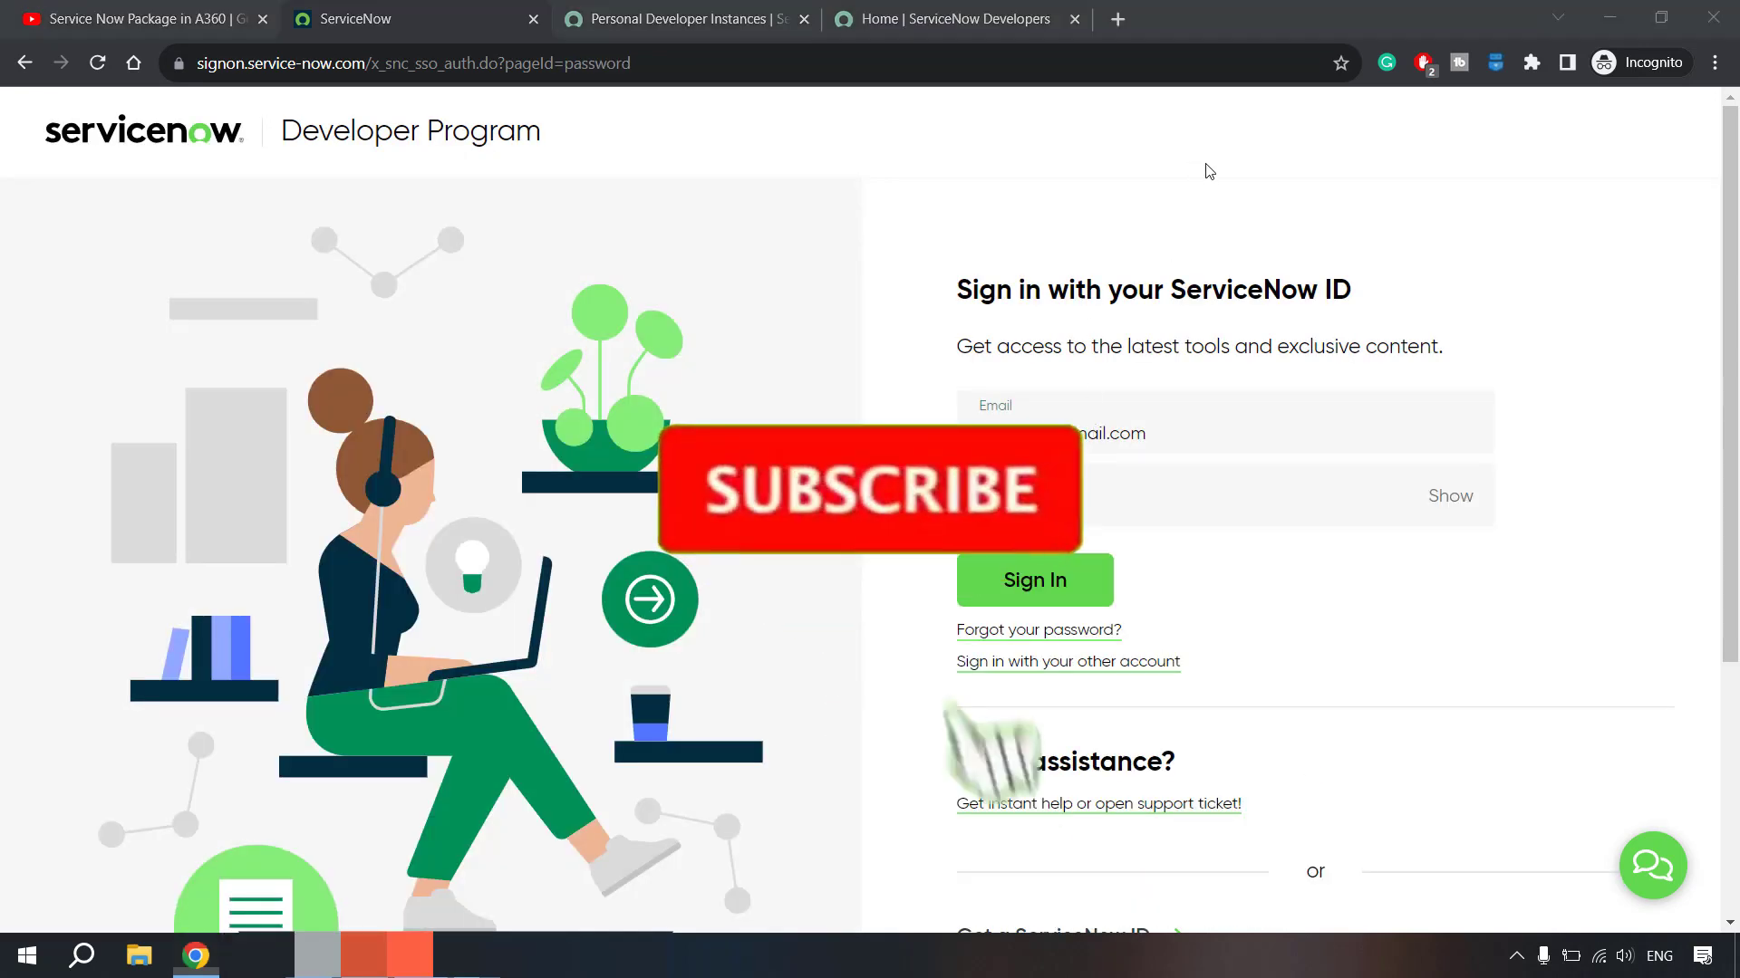
left_click(1051, 602)
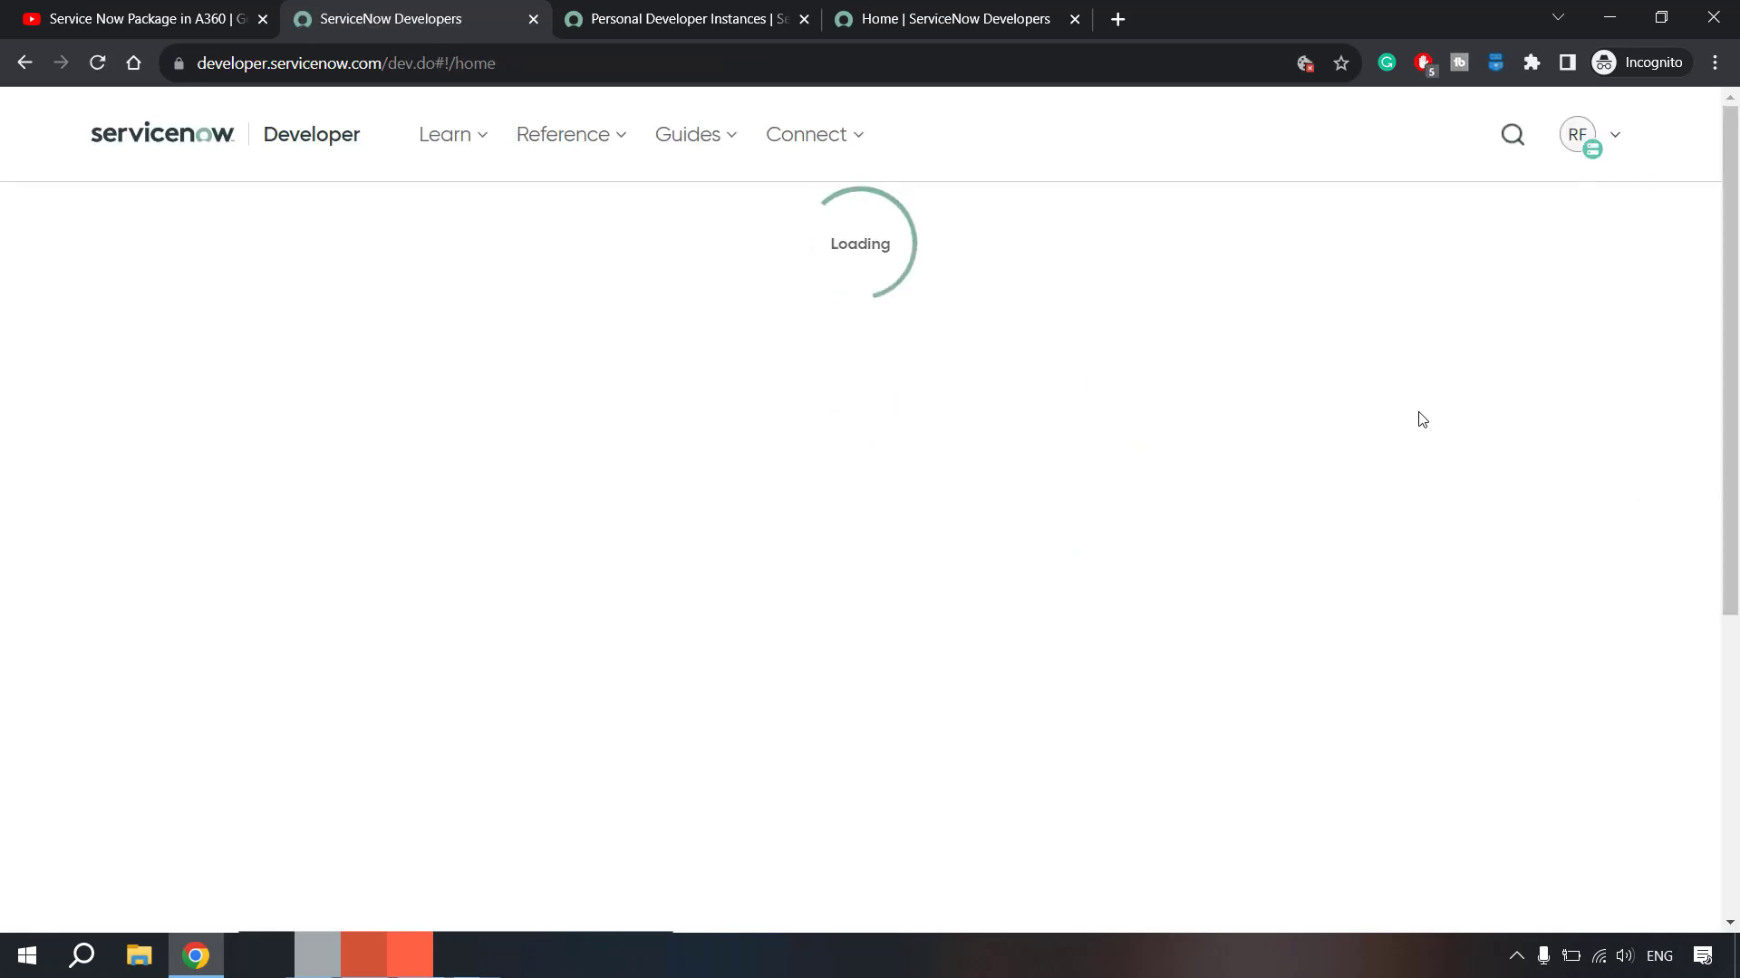
- Sign back in on the Personal Developer Instances tab after the session expired
left_click(317, 956)
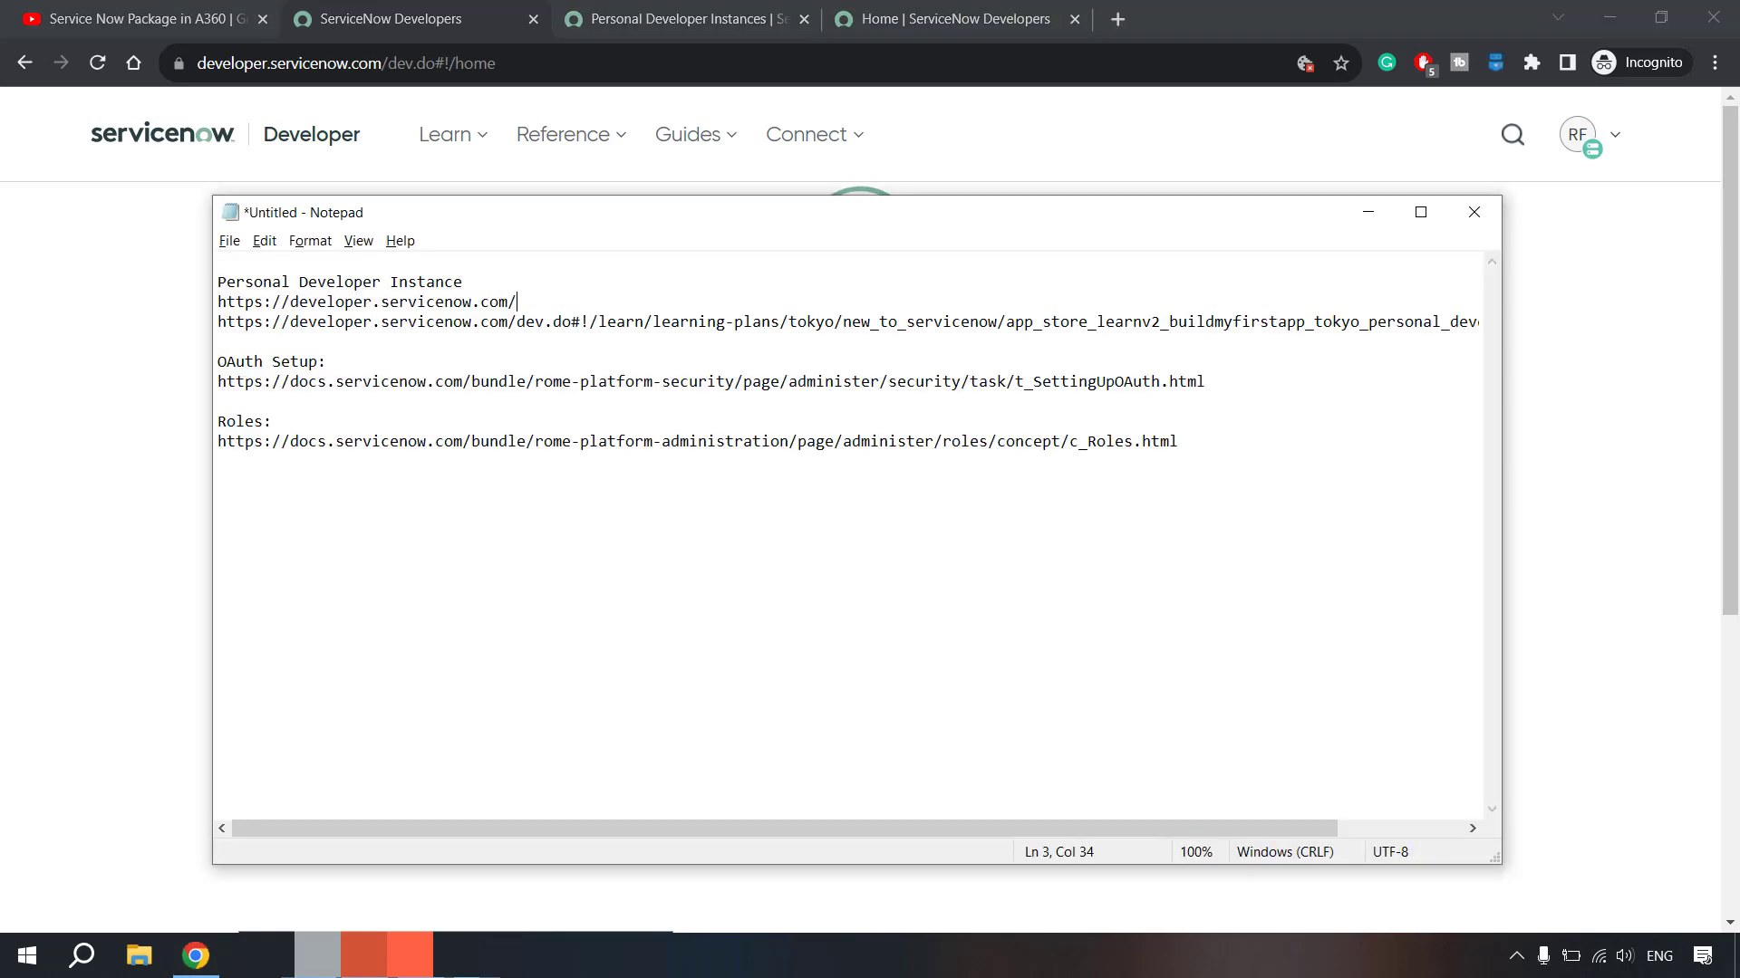
left_click_drag(544, 302, 194, 305)
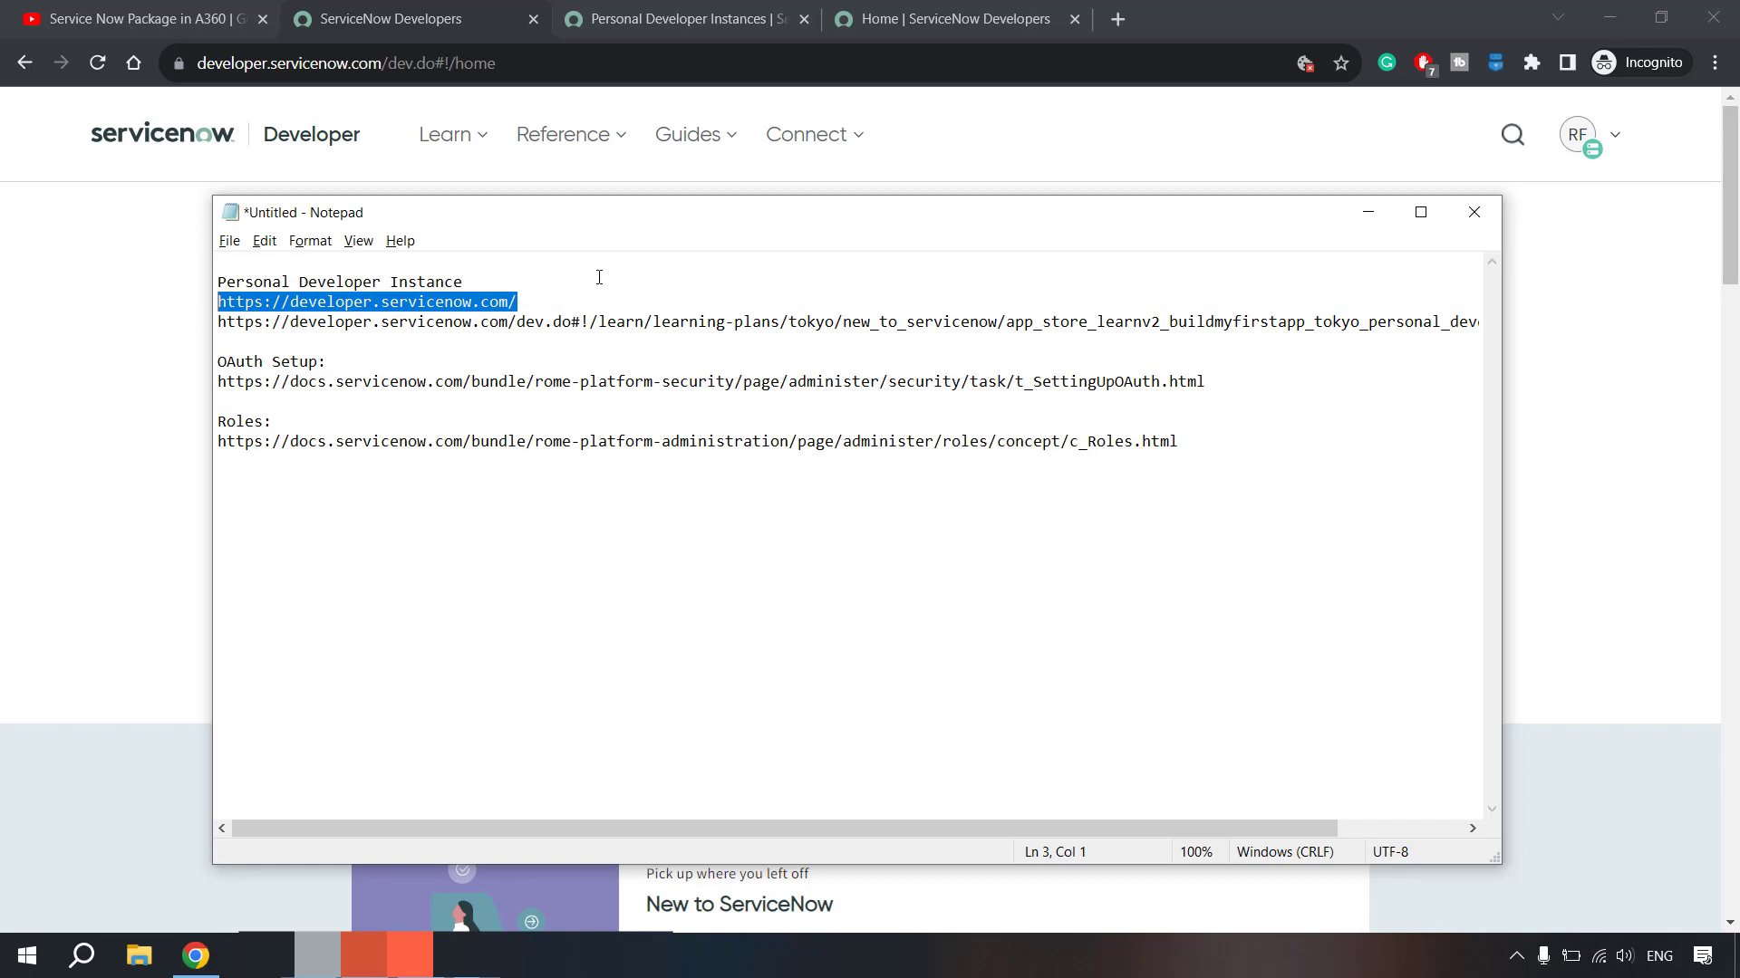
left_click(671, 23)
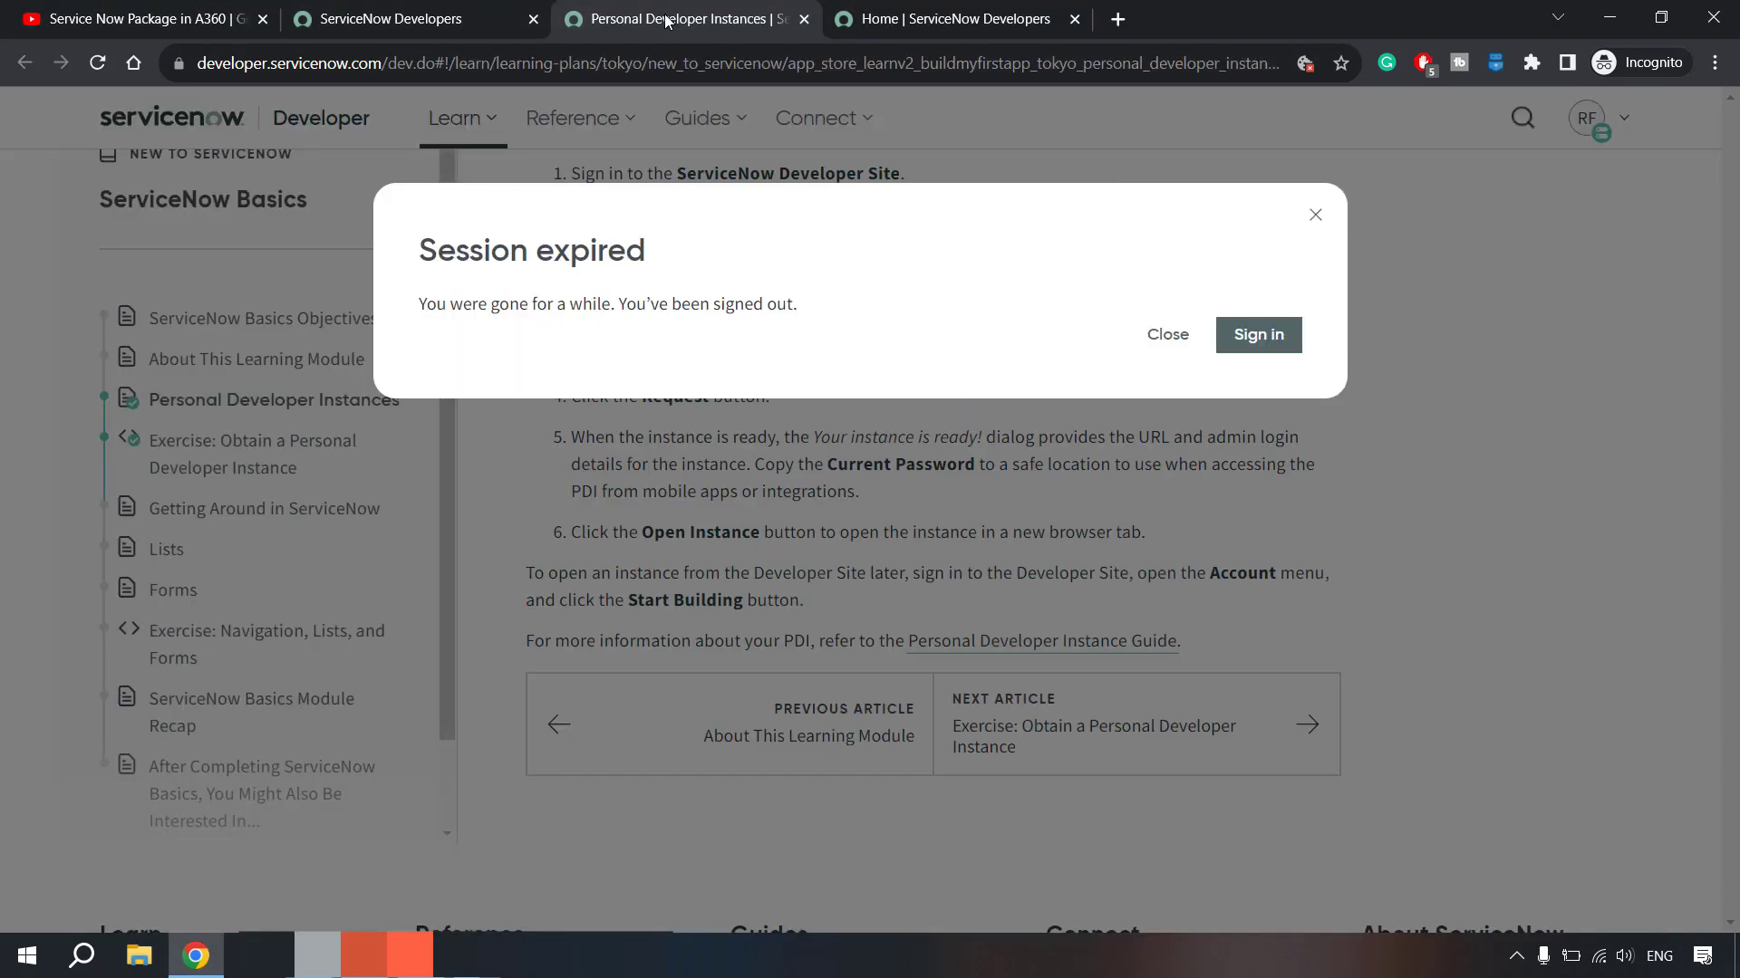
left_click(1232, 337)
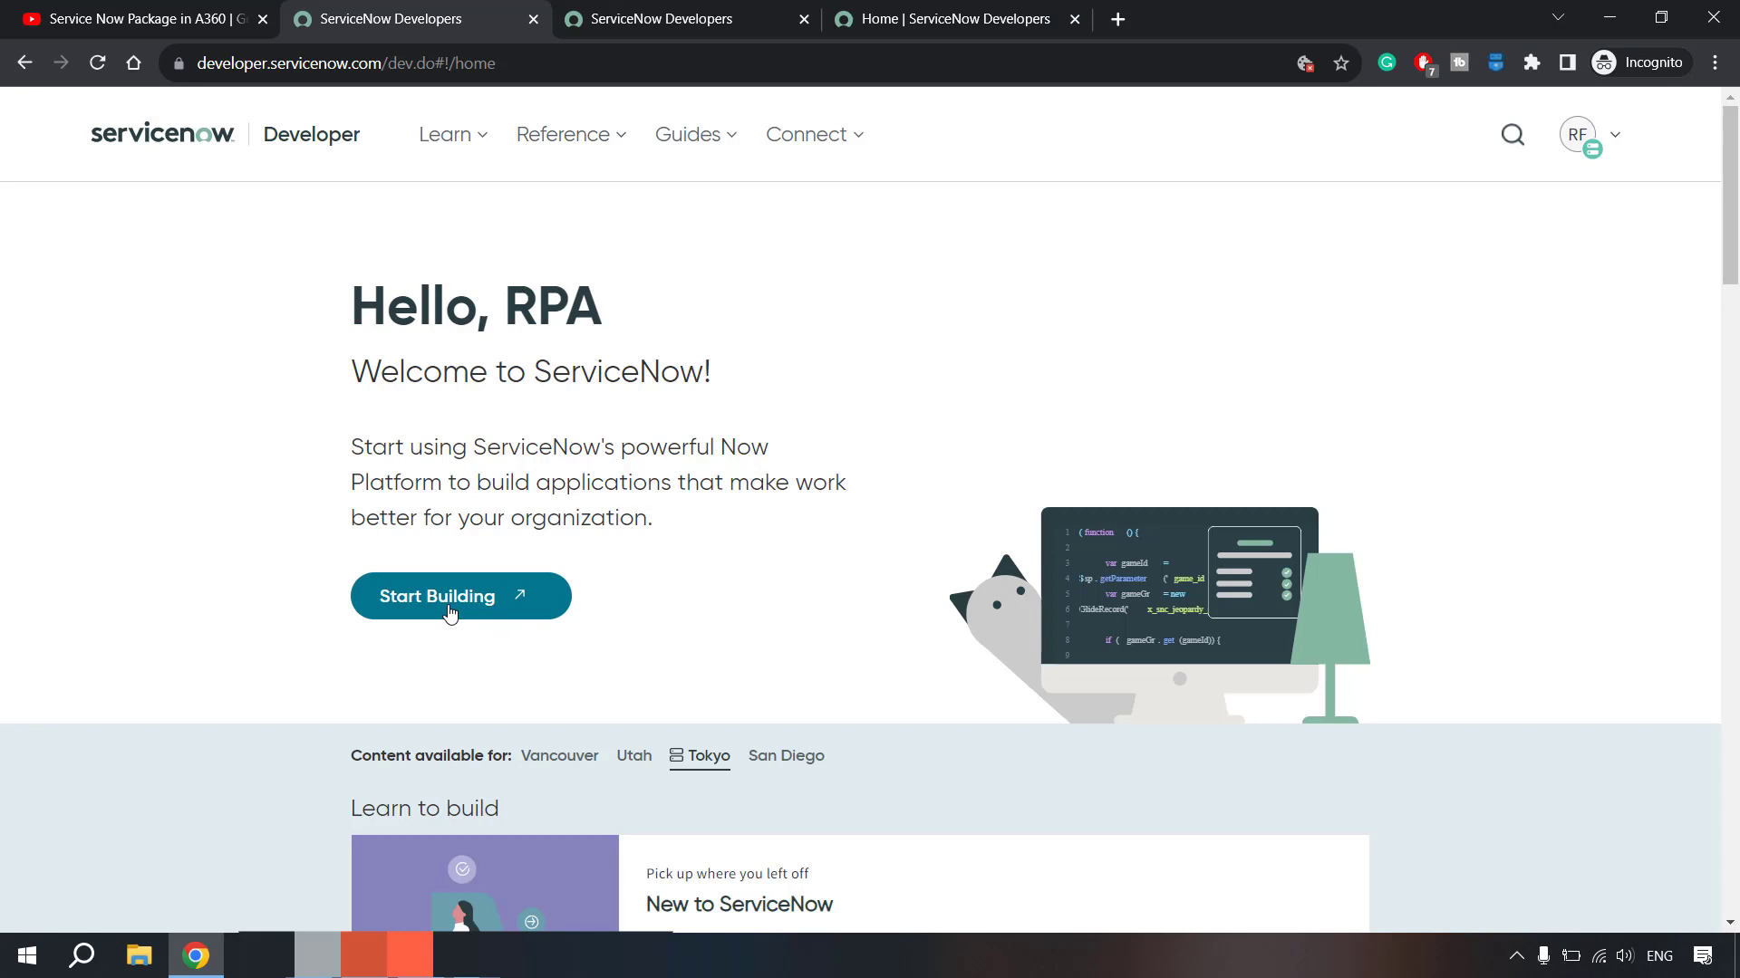
left_click(674, 11)
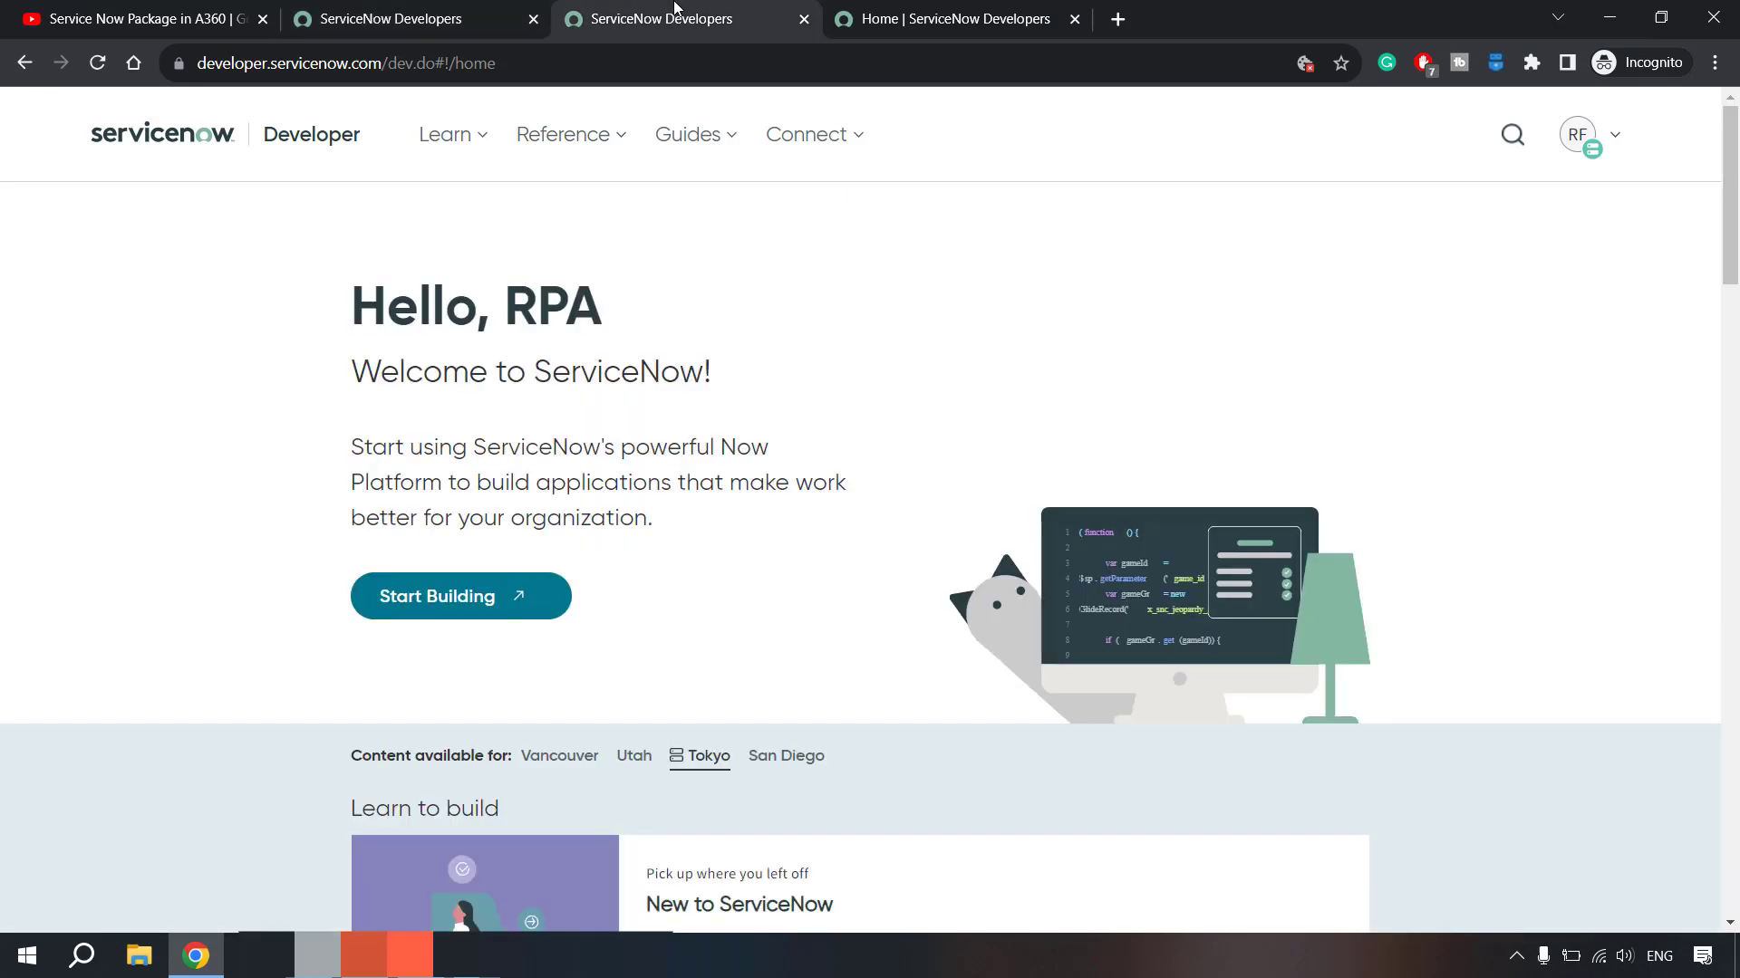
key("alt+Tab")
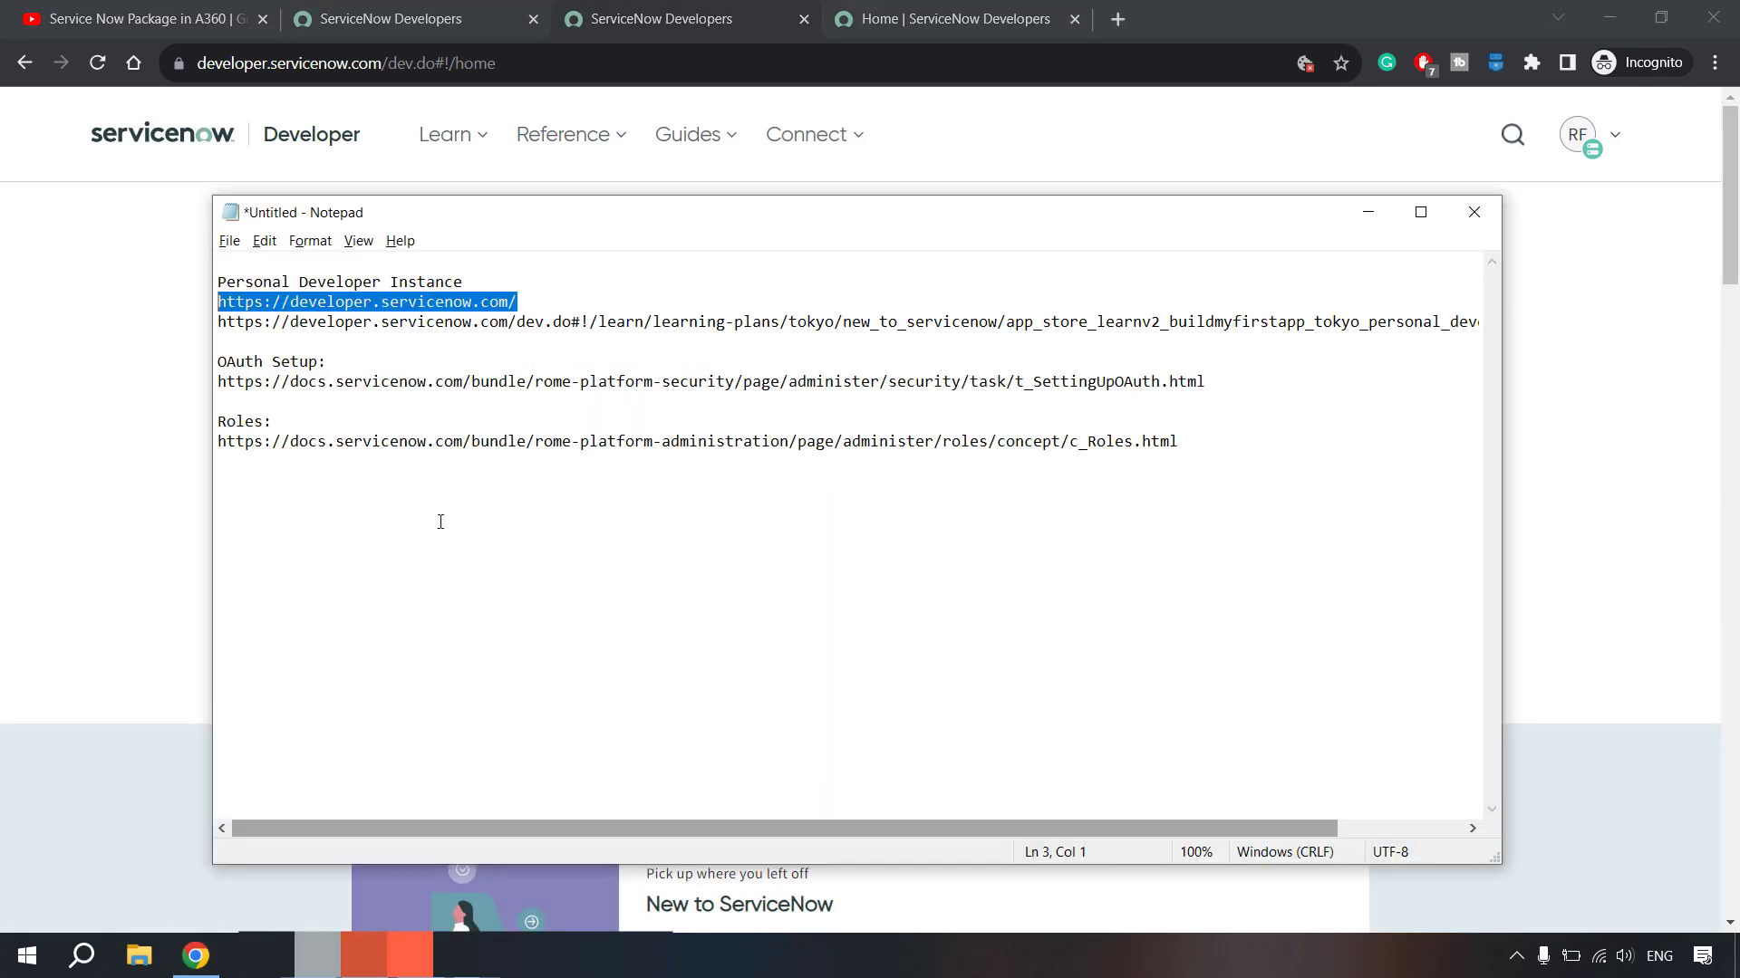
- Copy the learning-plan link from the Notepad notes and load it in Chrome
left_click(639, 323)
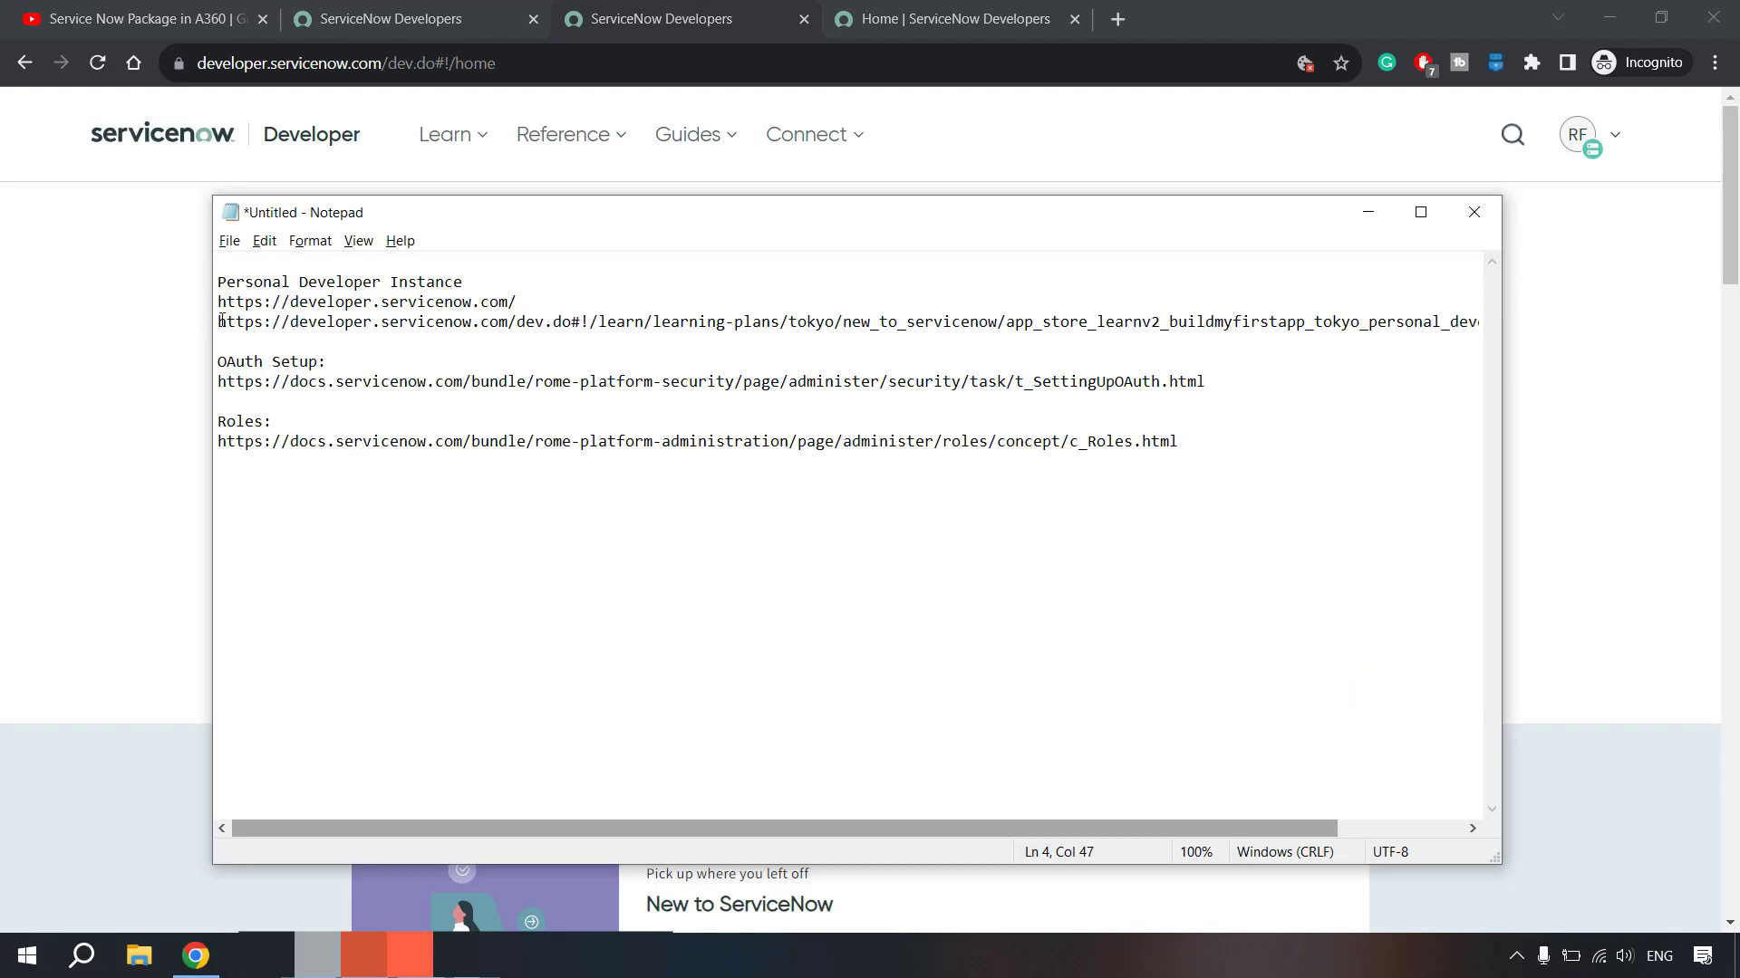
left_click_drag(220, 320, 1486, 323)
key("ctrl+c")
left_click(654, 65)
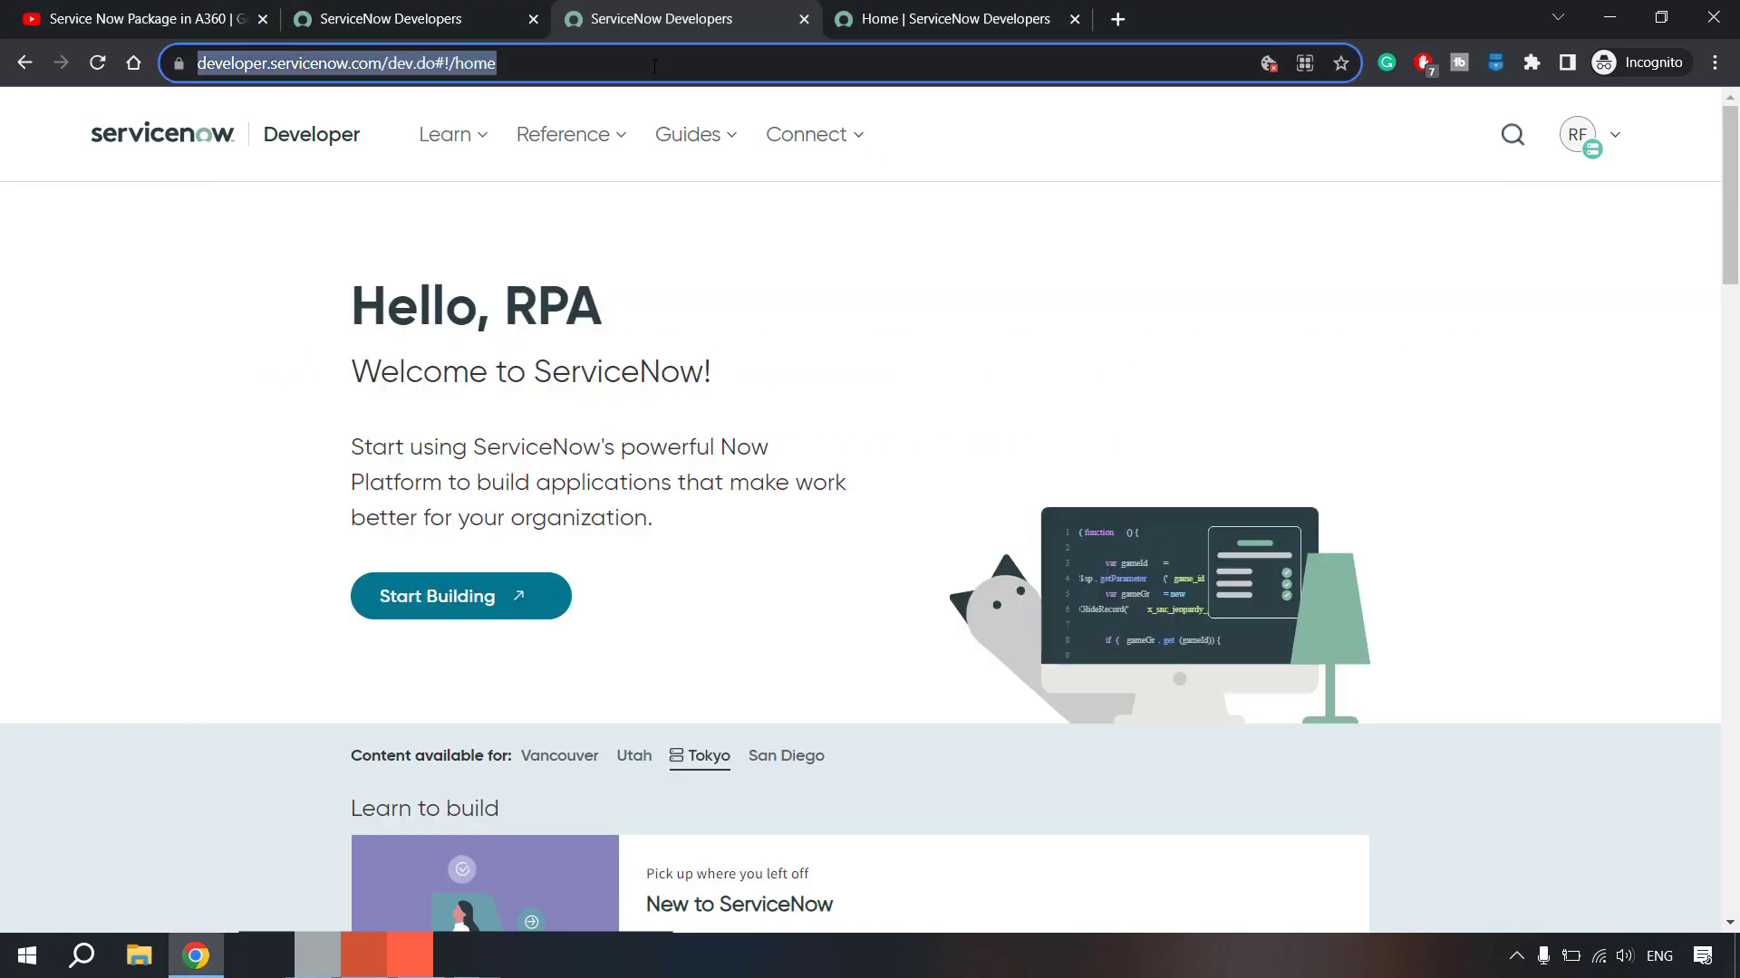
key("ctrl+v")
key("Return")
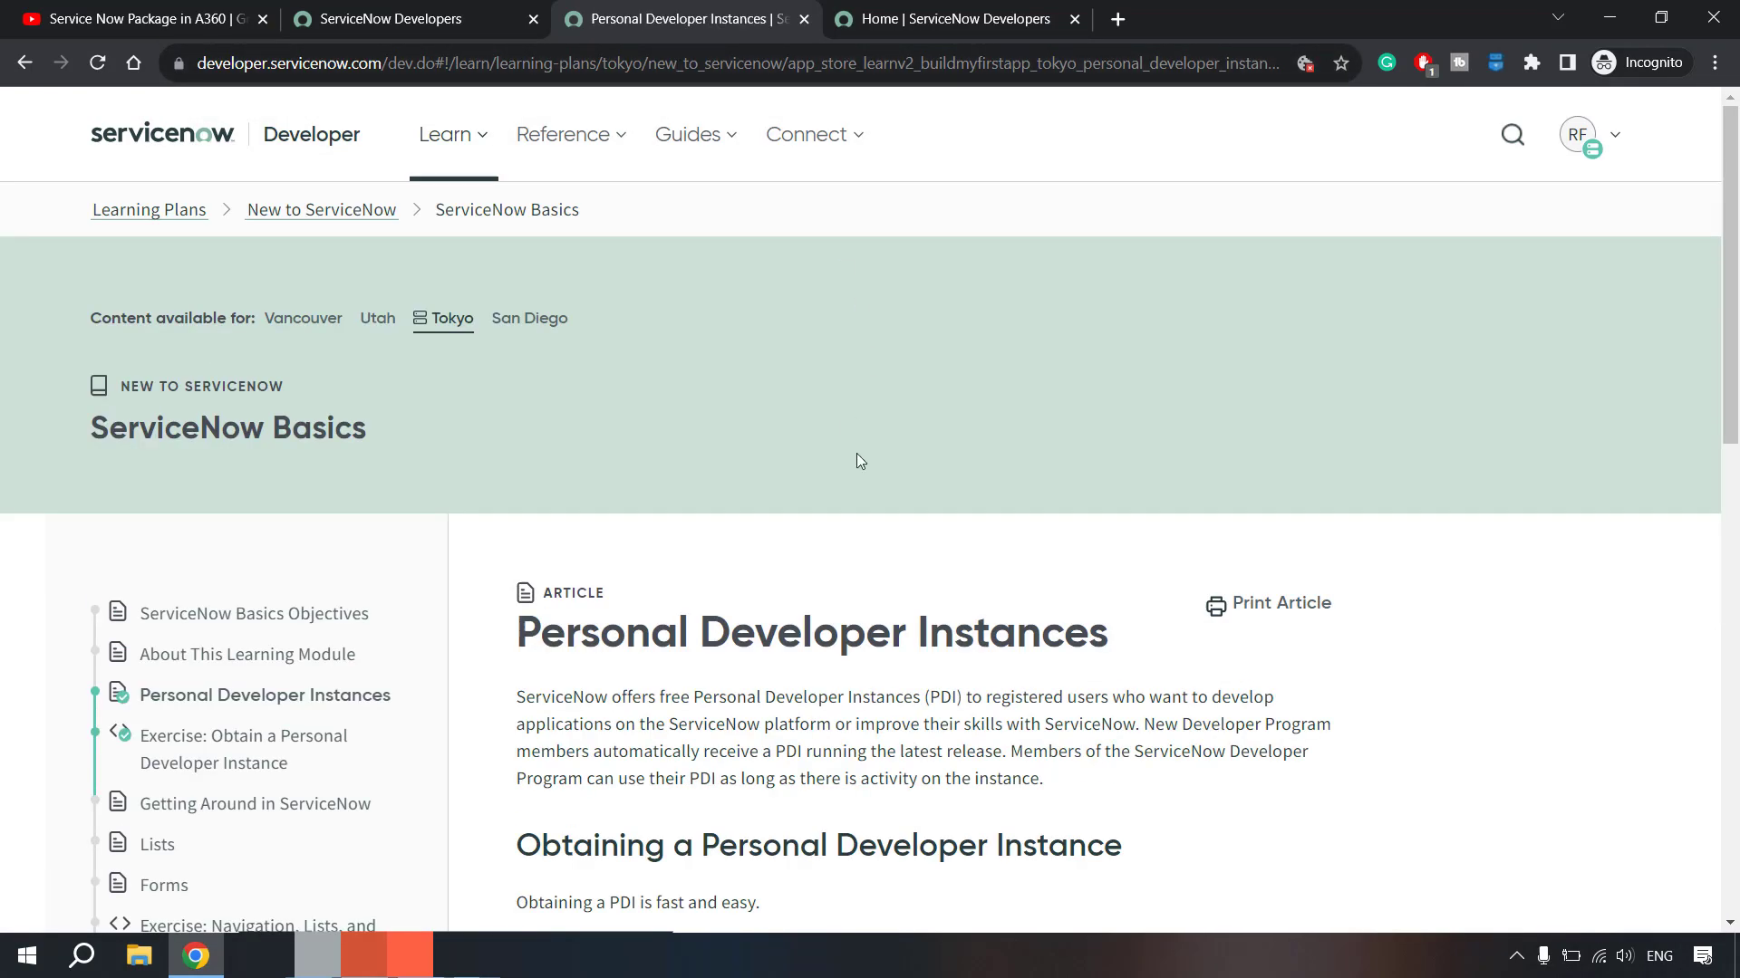
- Launch My Instance from the developer home page's account menu after reading the article
scroll(907, 653, "down", 3)
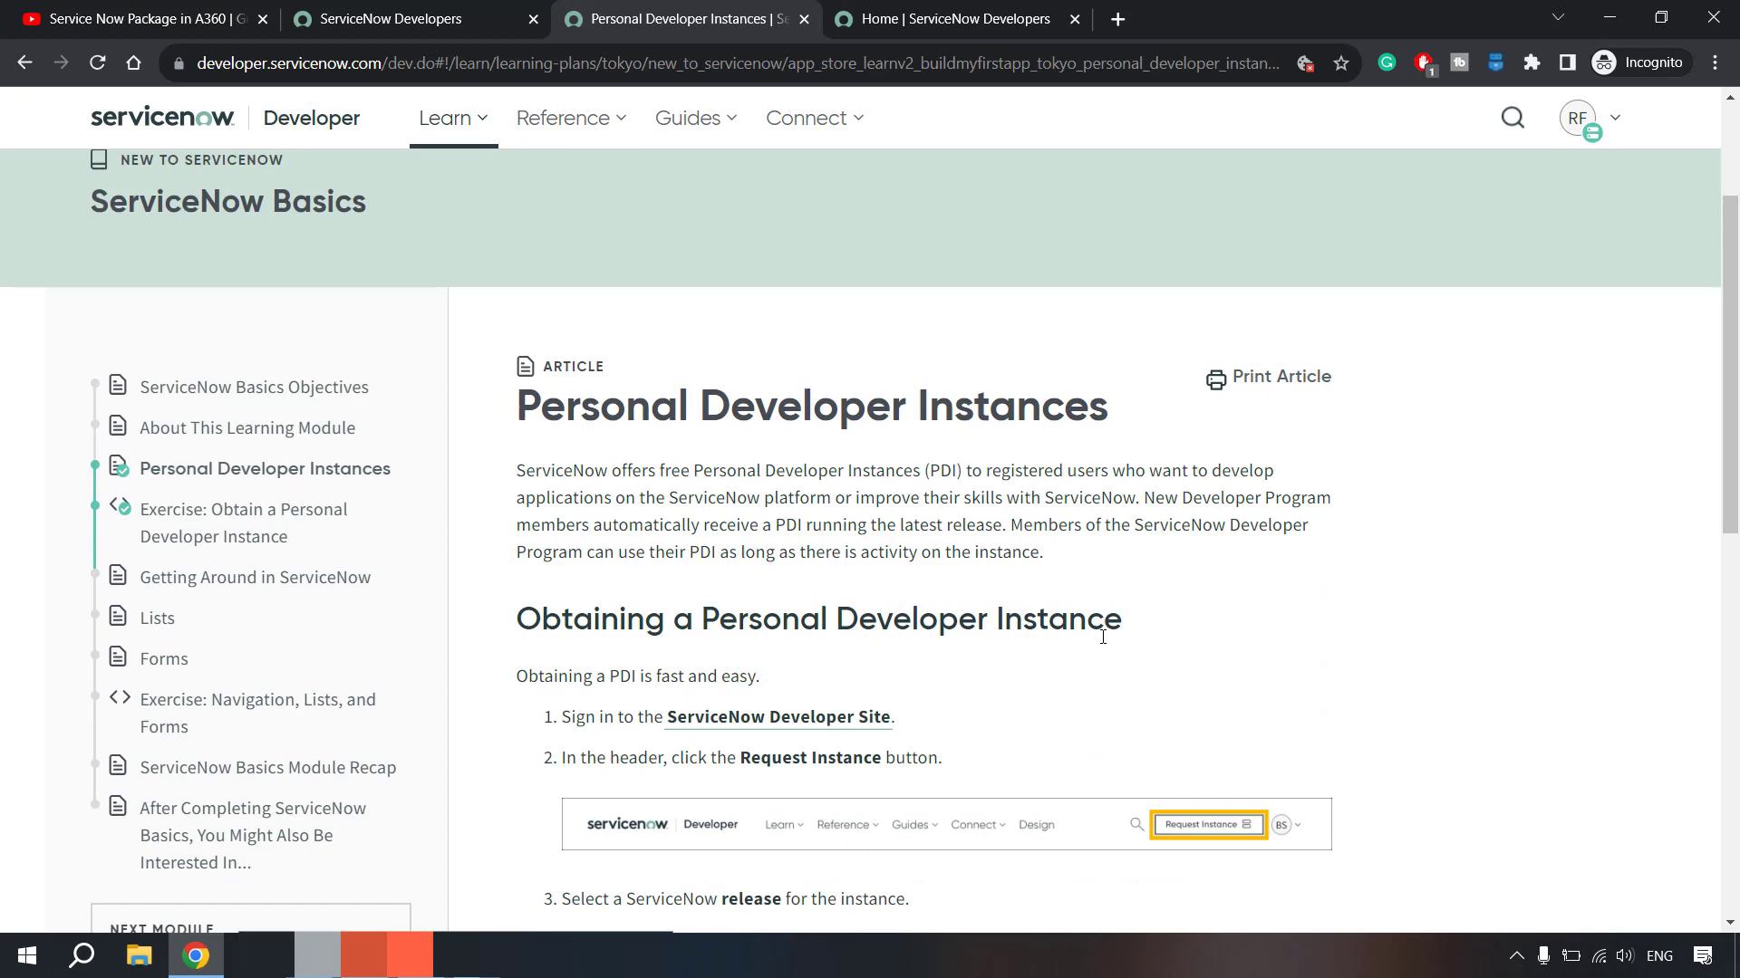
scroll(1103, 637, "down", 3)
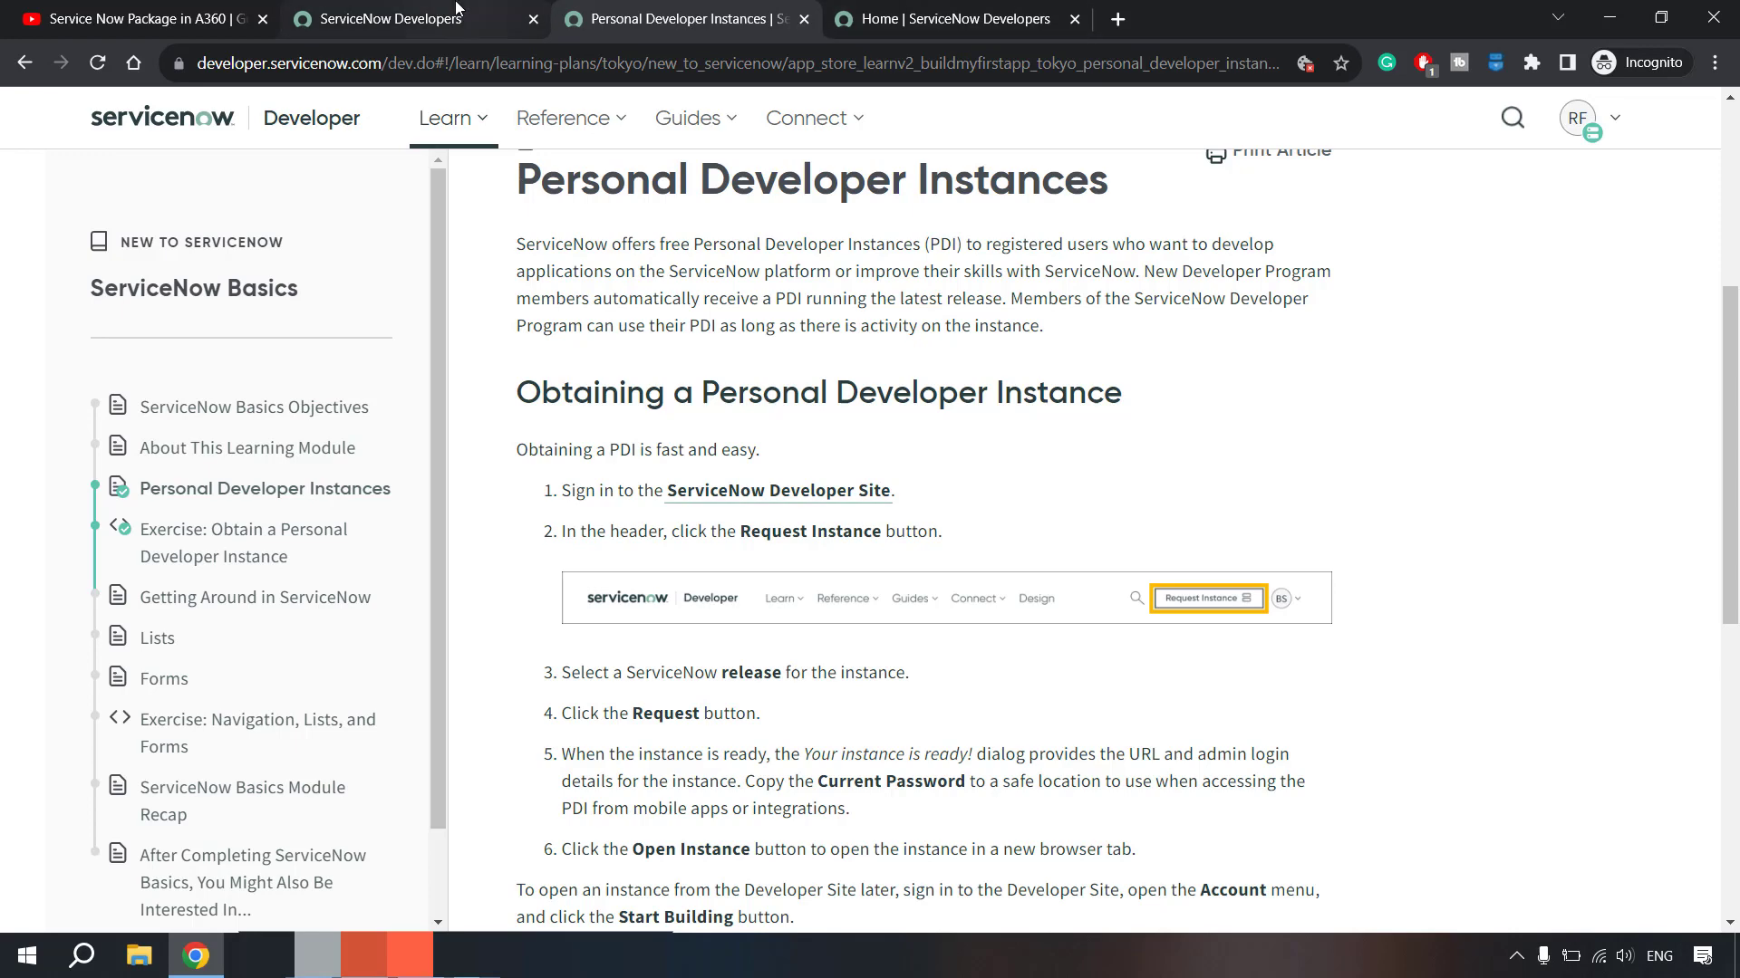
left_click(453, 13)
left_click(1618, 147)
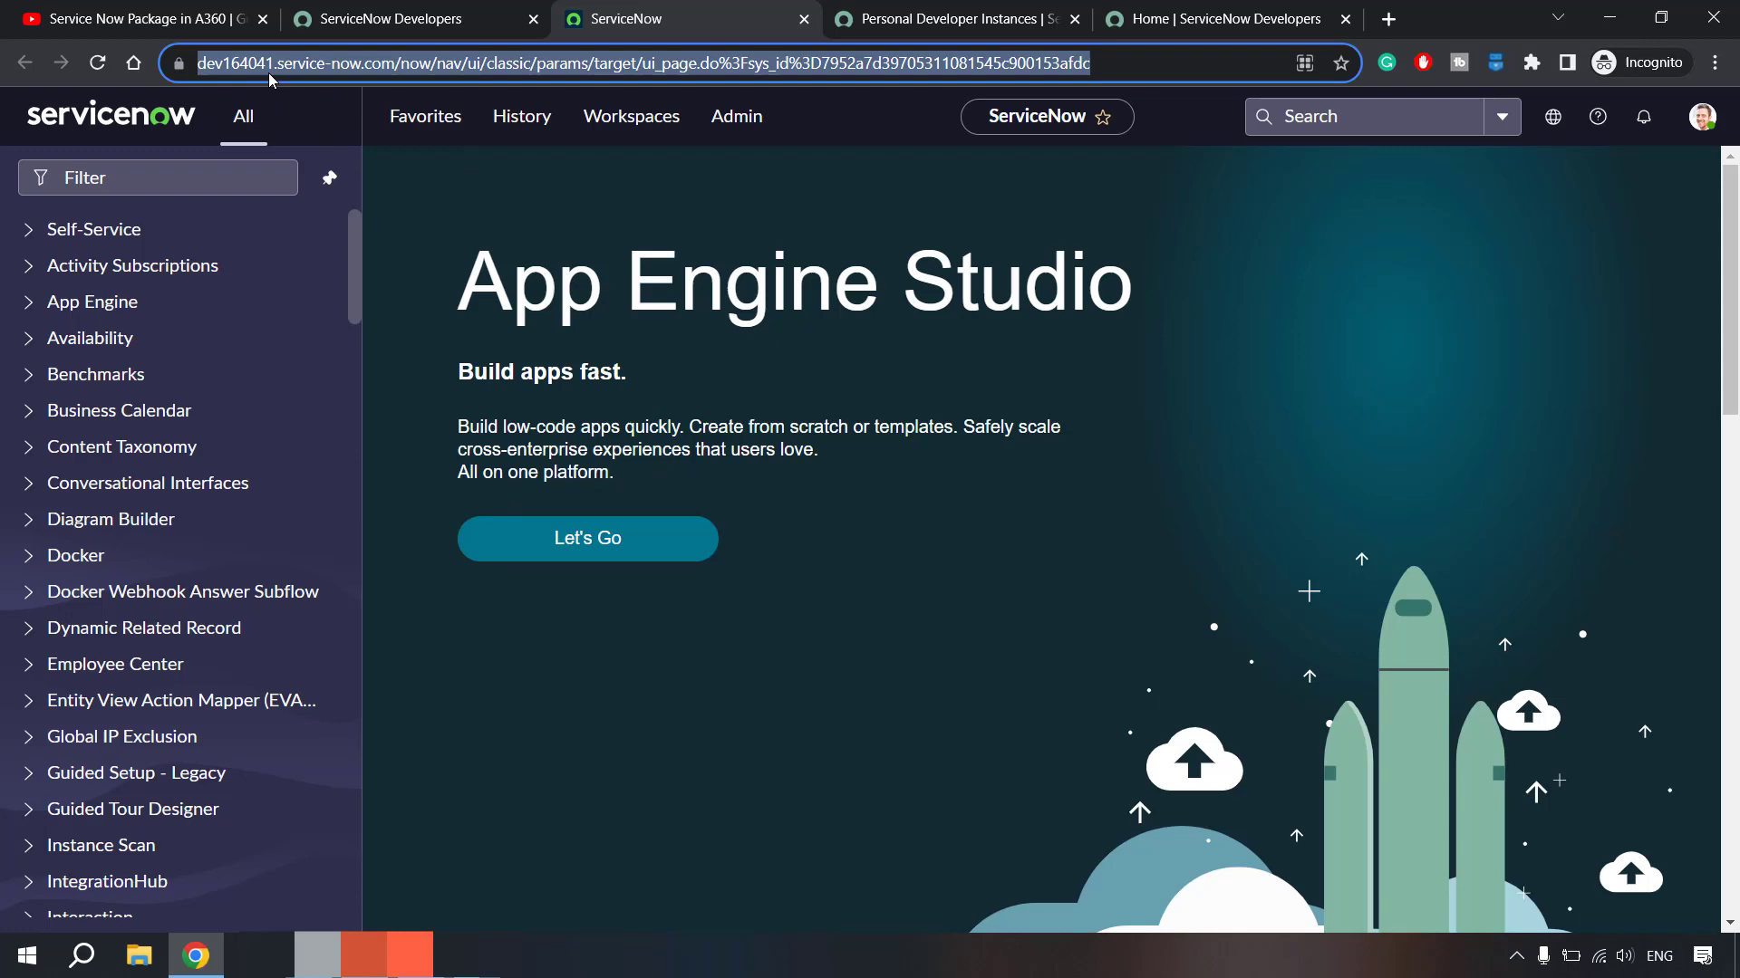
- Confirm the System Administrator role in the instance profile menu, then return to developer home
left_click(403, 20)
left_click(623, 10)
left_click(1704, 118)
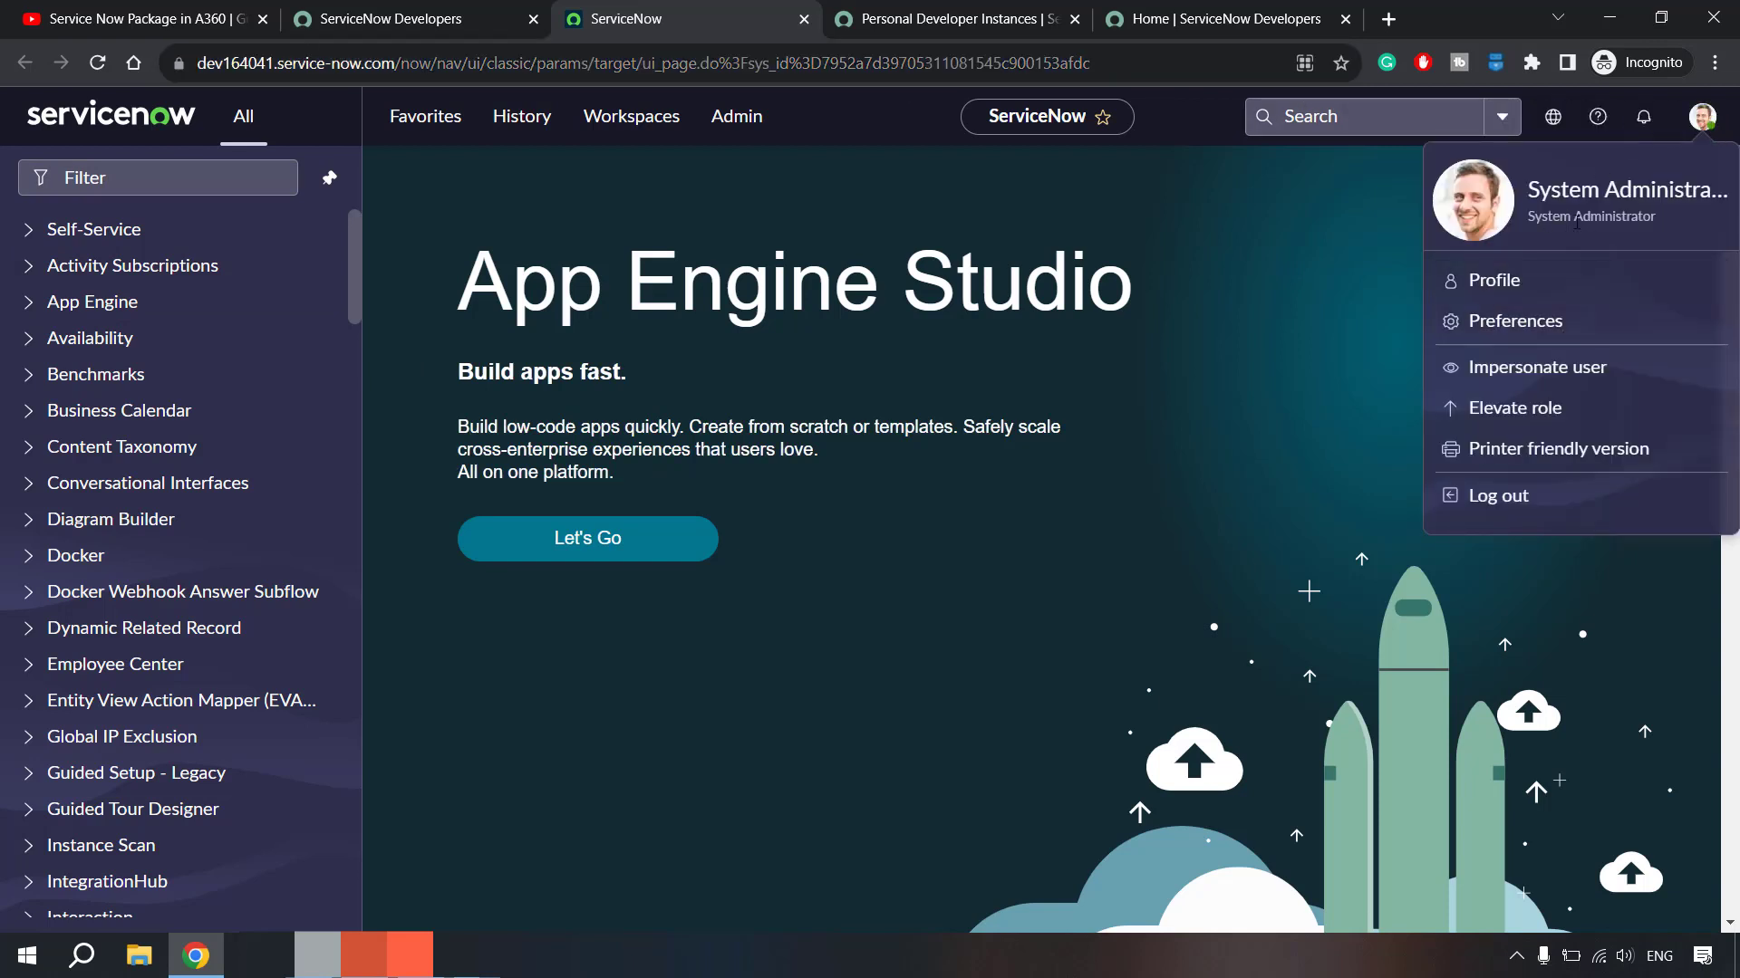
left_click_drag(1529, 216, 1667, 216)
left_click(434, 31)
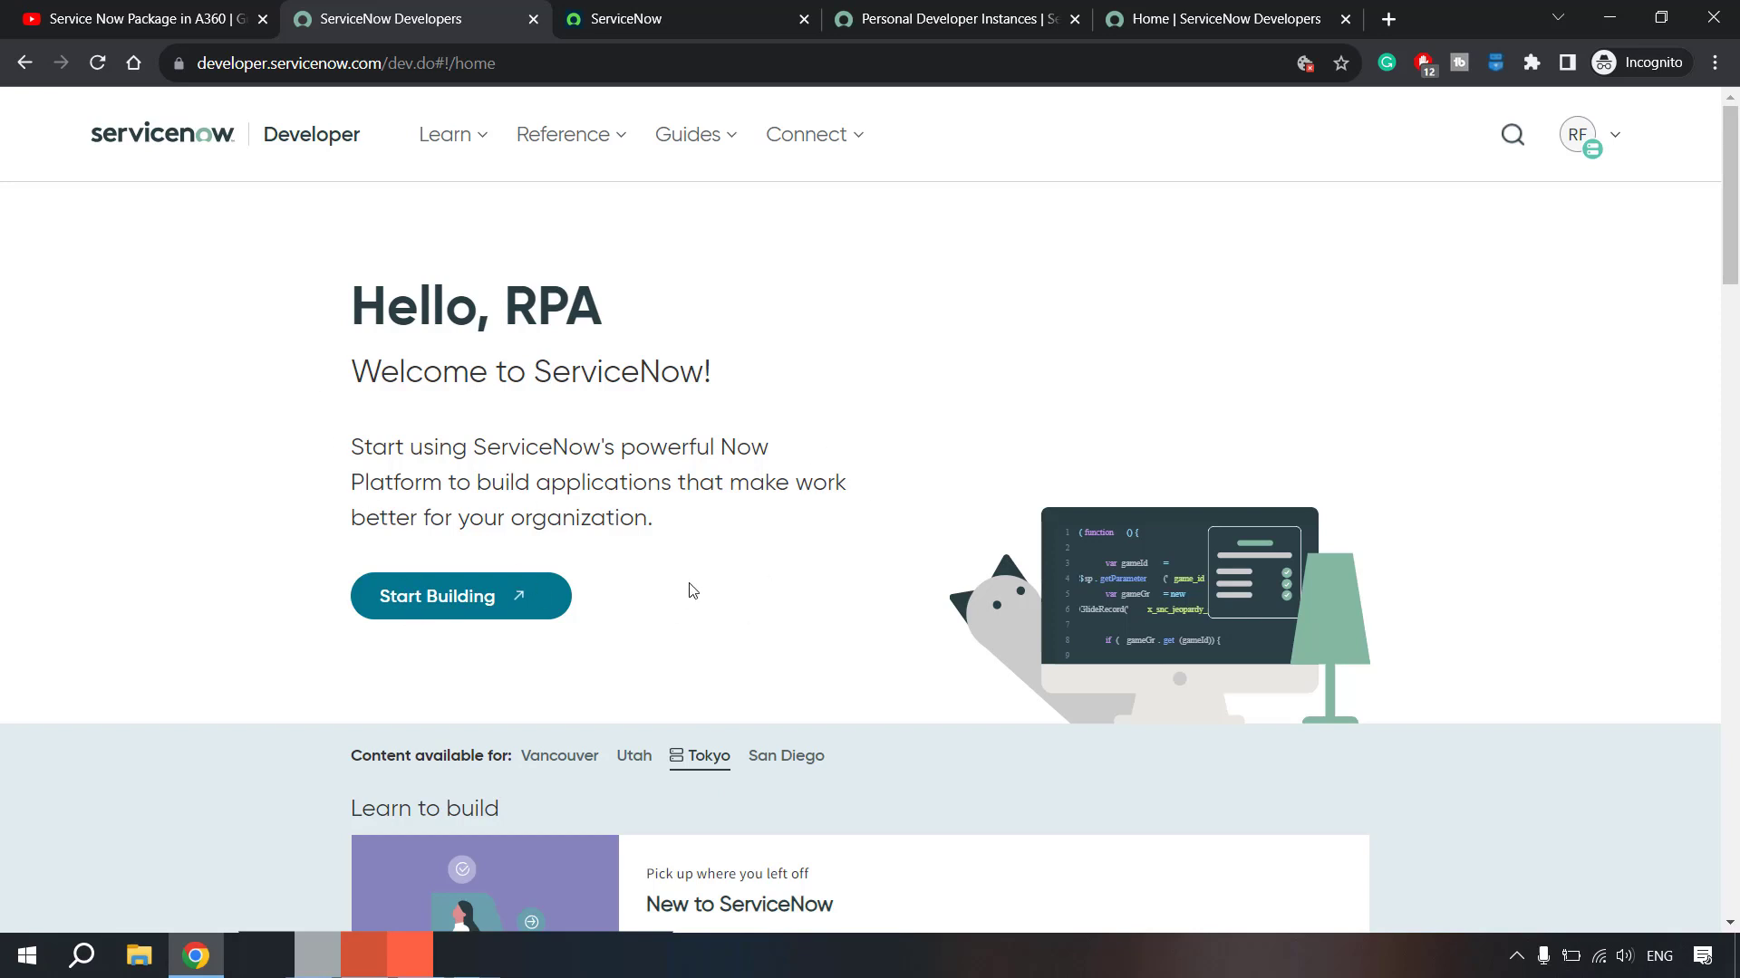
- Copy the OAuth Setup documentation link from the Notepad notes
scroll(792, 651, "down", 2)
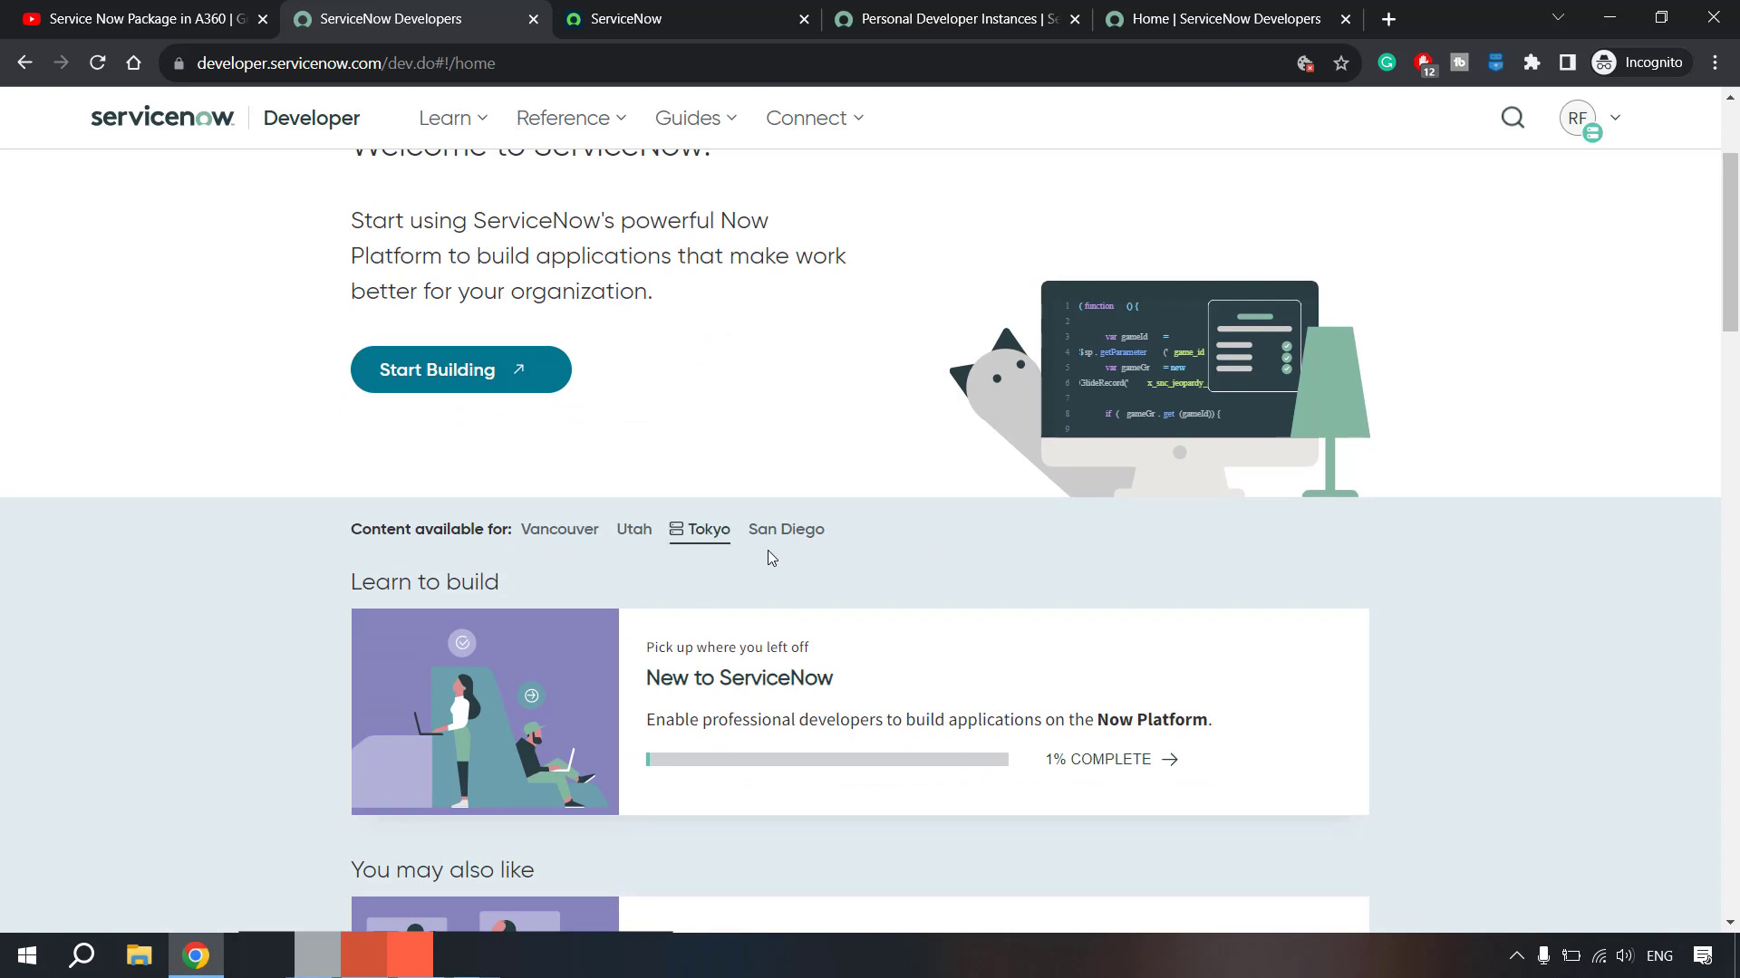
scroll(768, 551, "down", 4)
scroll(972, 630, "up", 6)
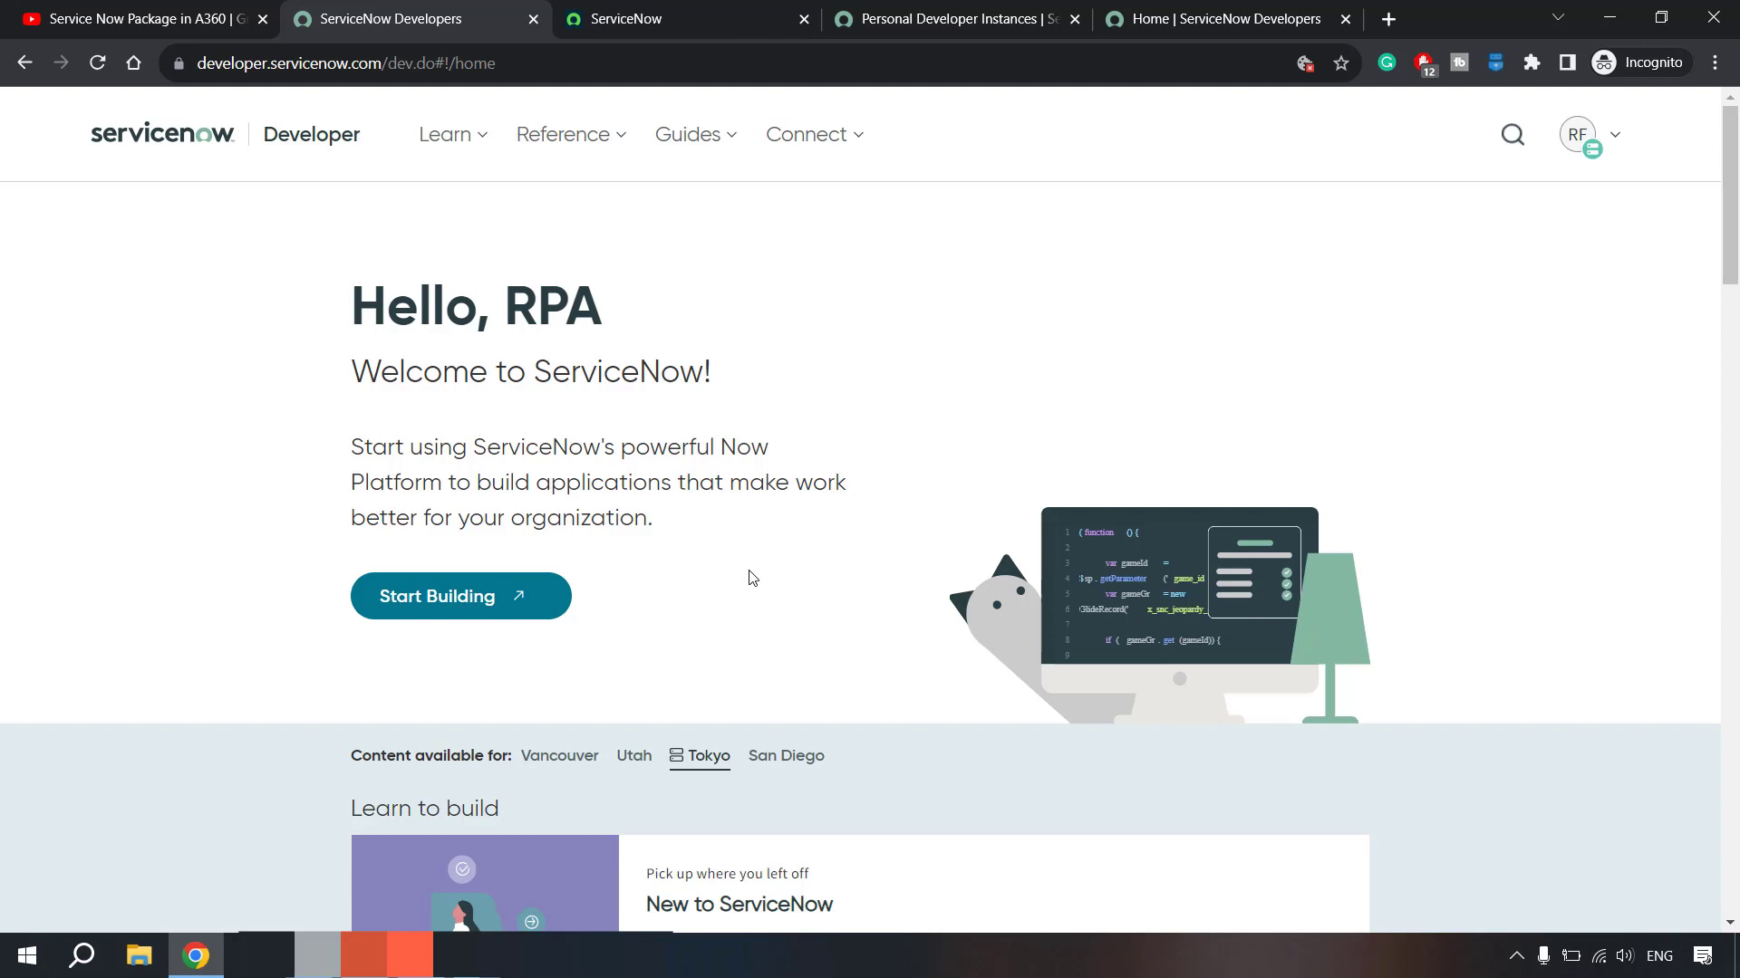
key("alt+Tab")
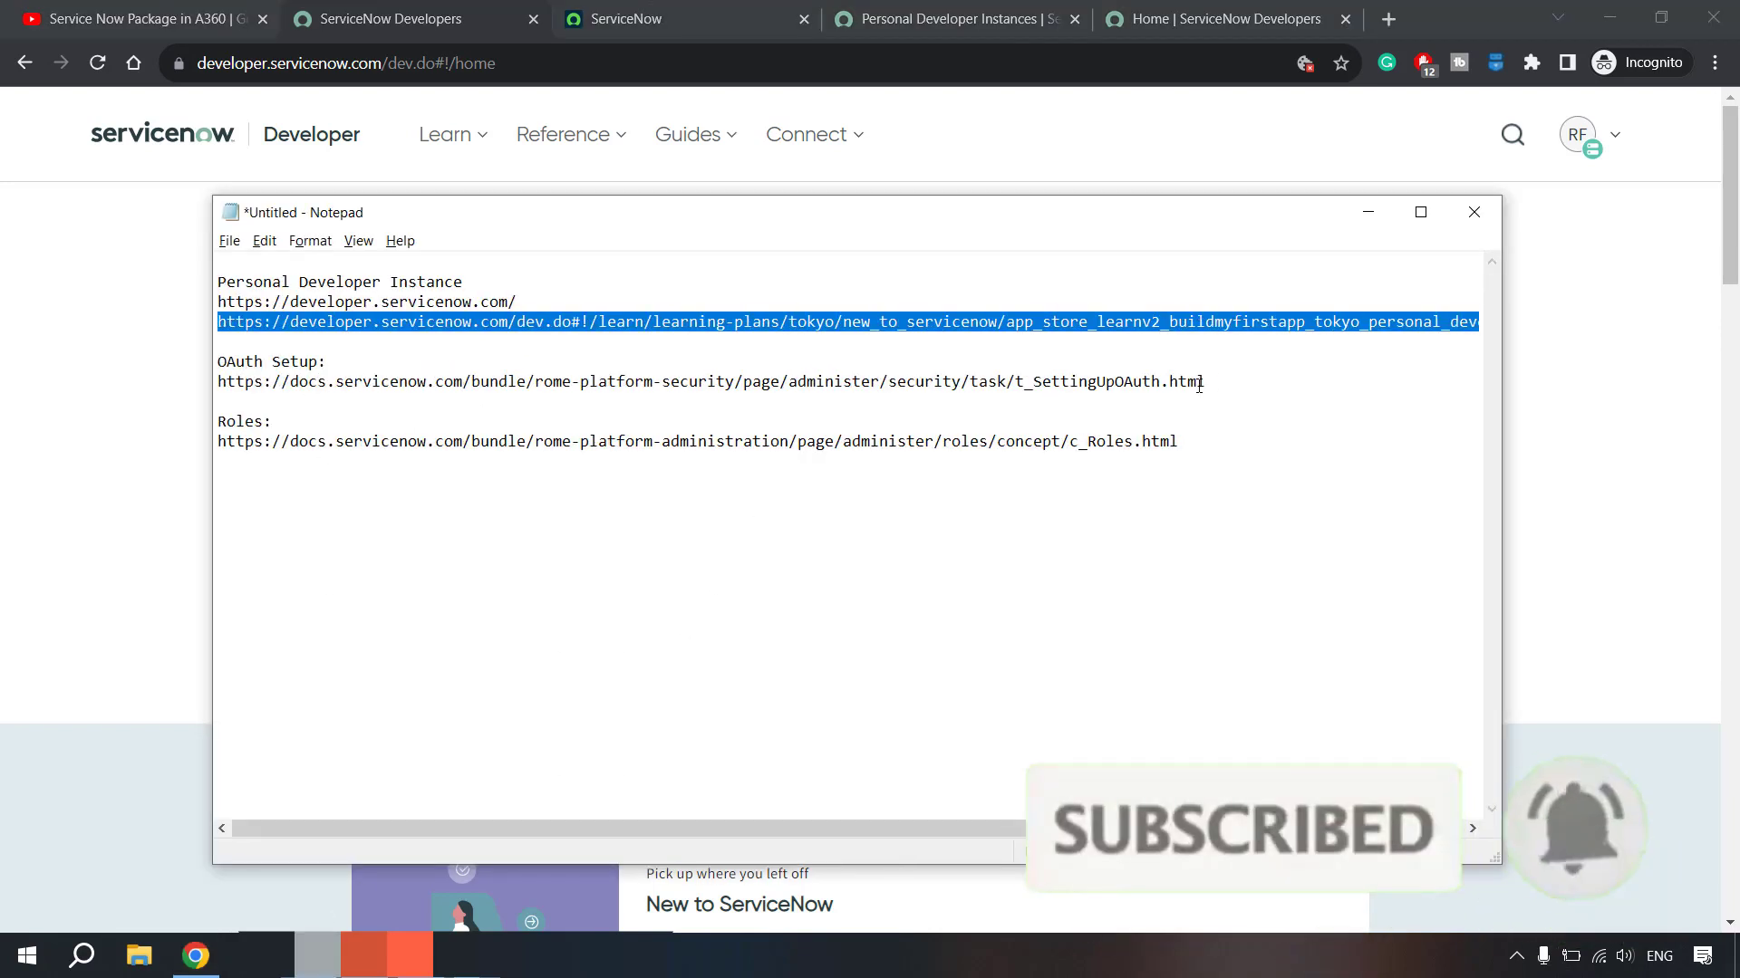
left_click_drag(1219, 381, 217, 383)
key("ctrl+c")
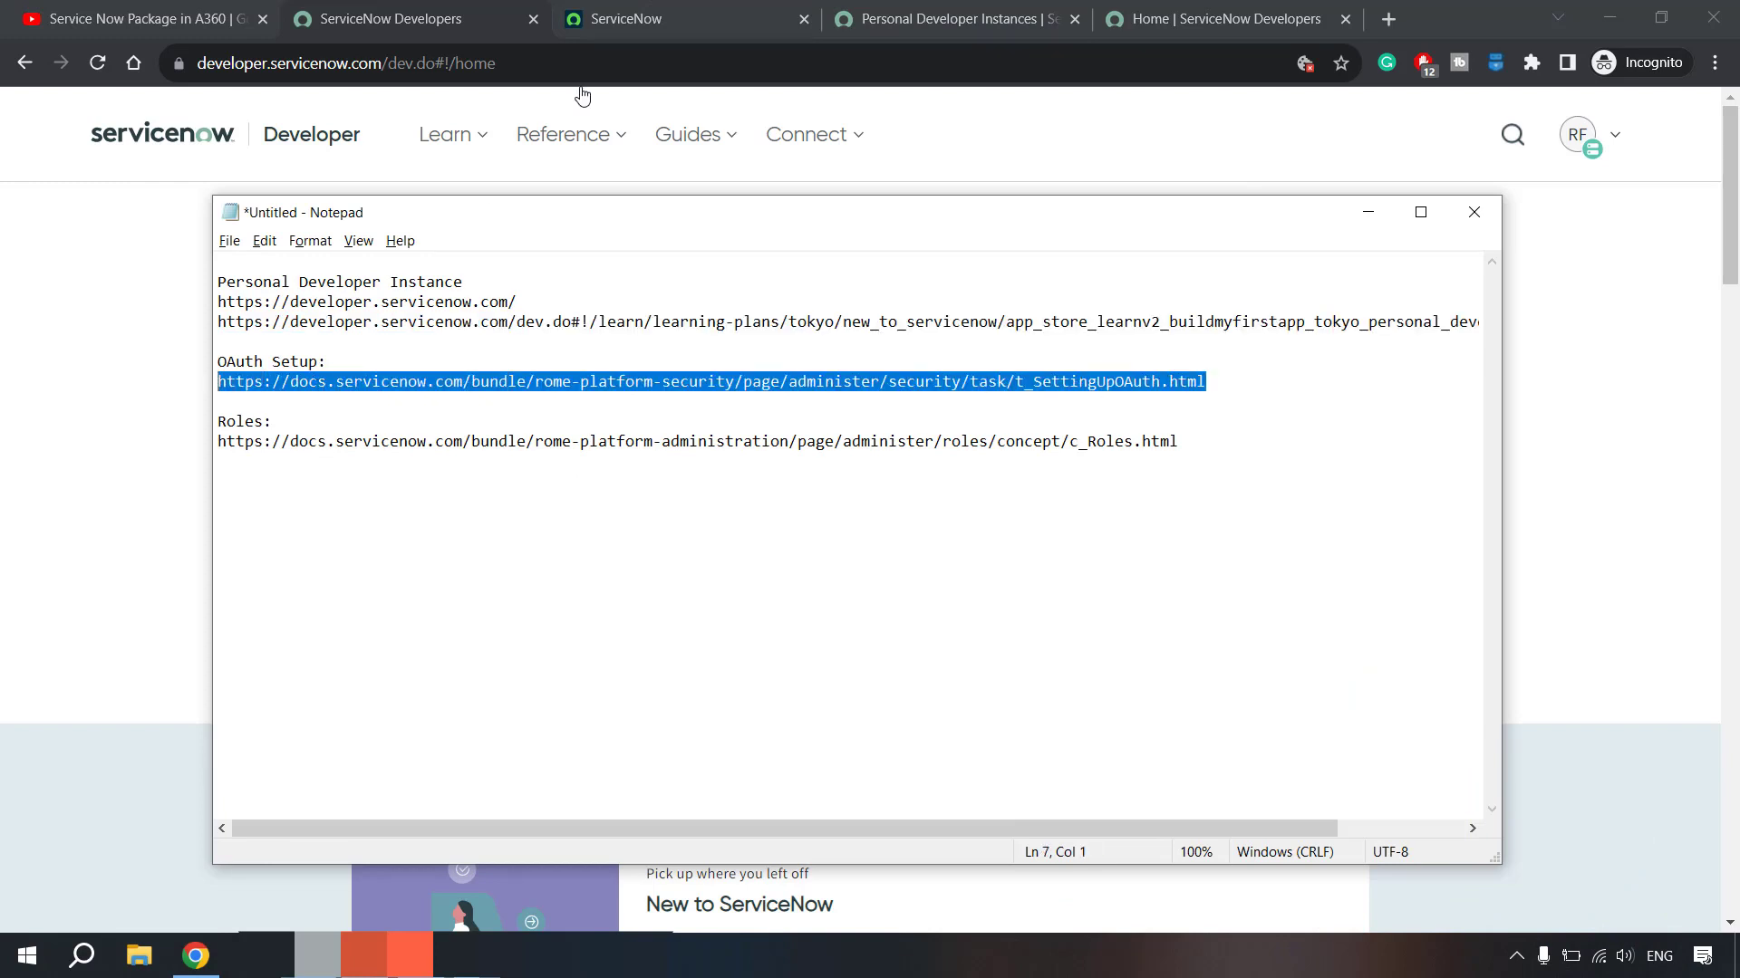
key("alt+Tab")
- Load the Set up OAuth documentation page and dismiss its login prompt
left_click(951, 18)
left_click(1214, 18)
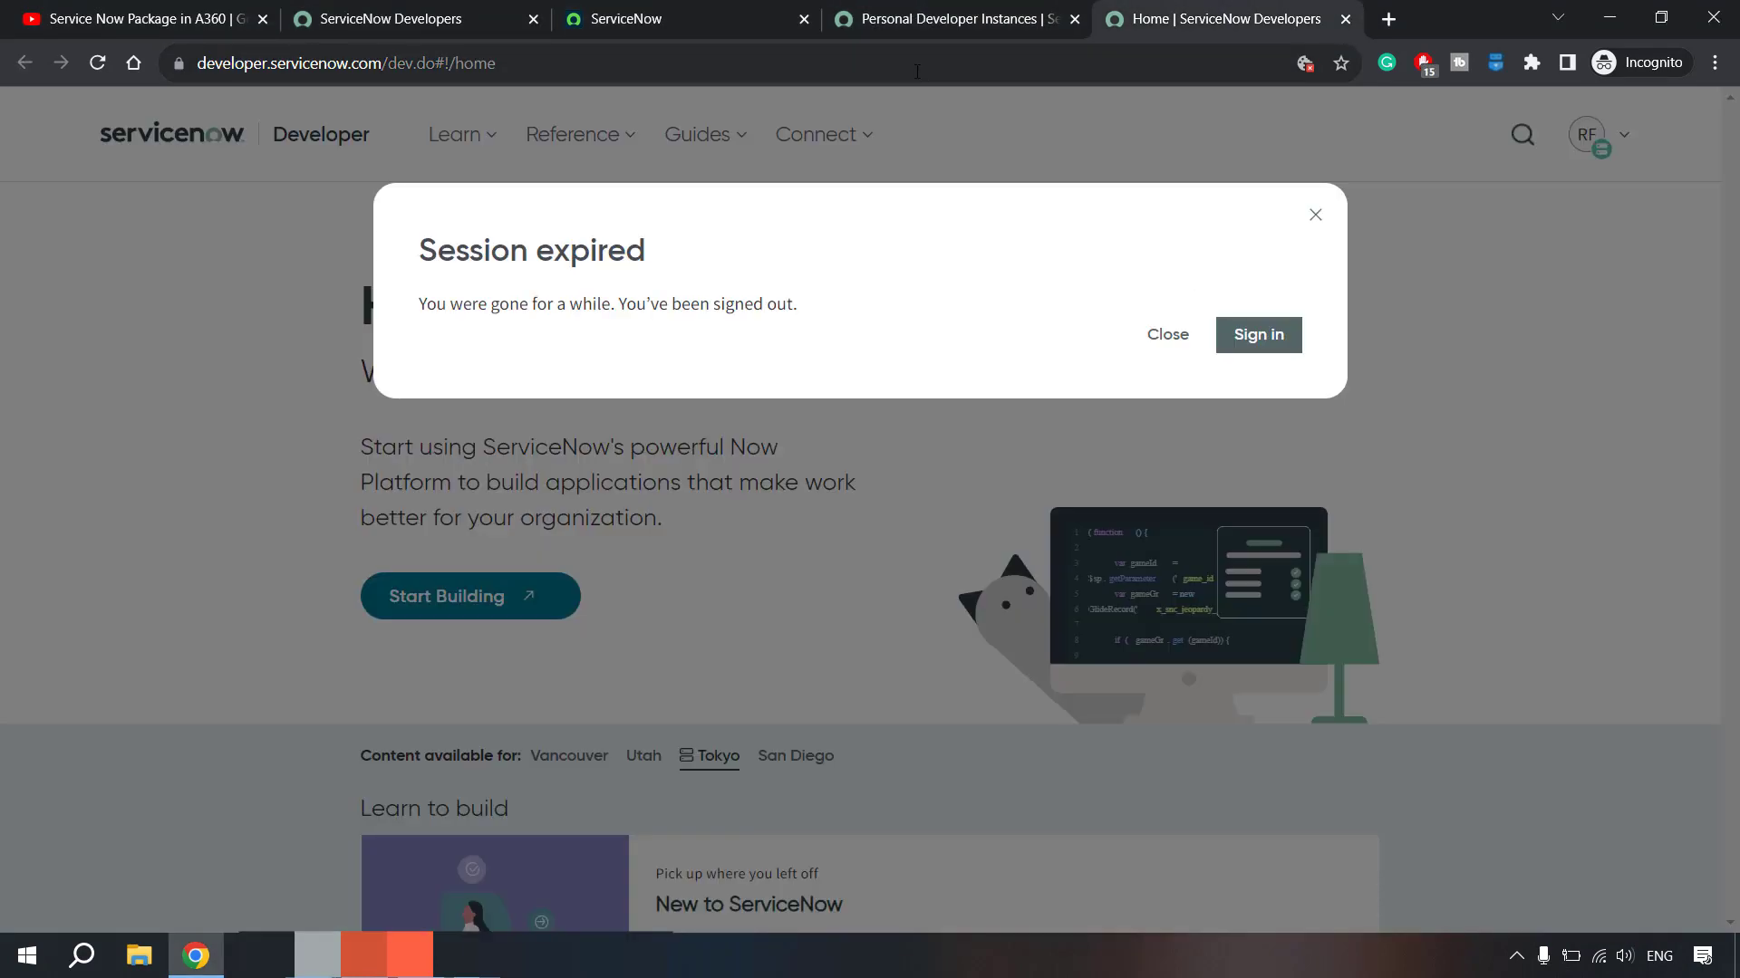
left_click(917, 71)
key("ctrl+v")
key("Return")
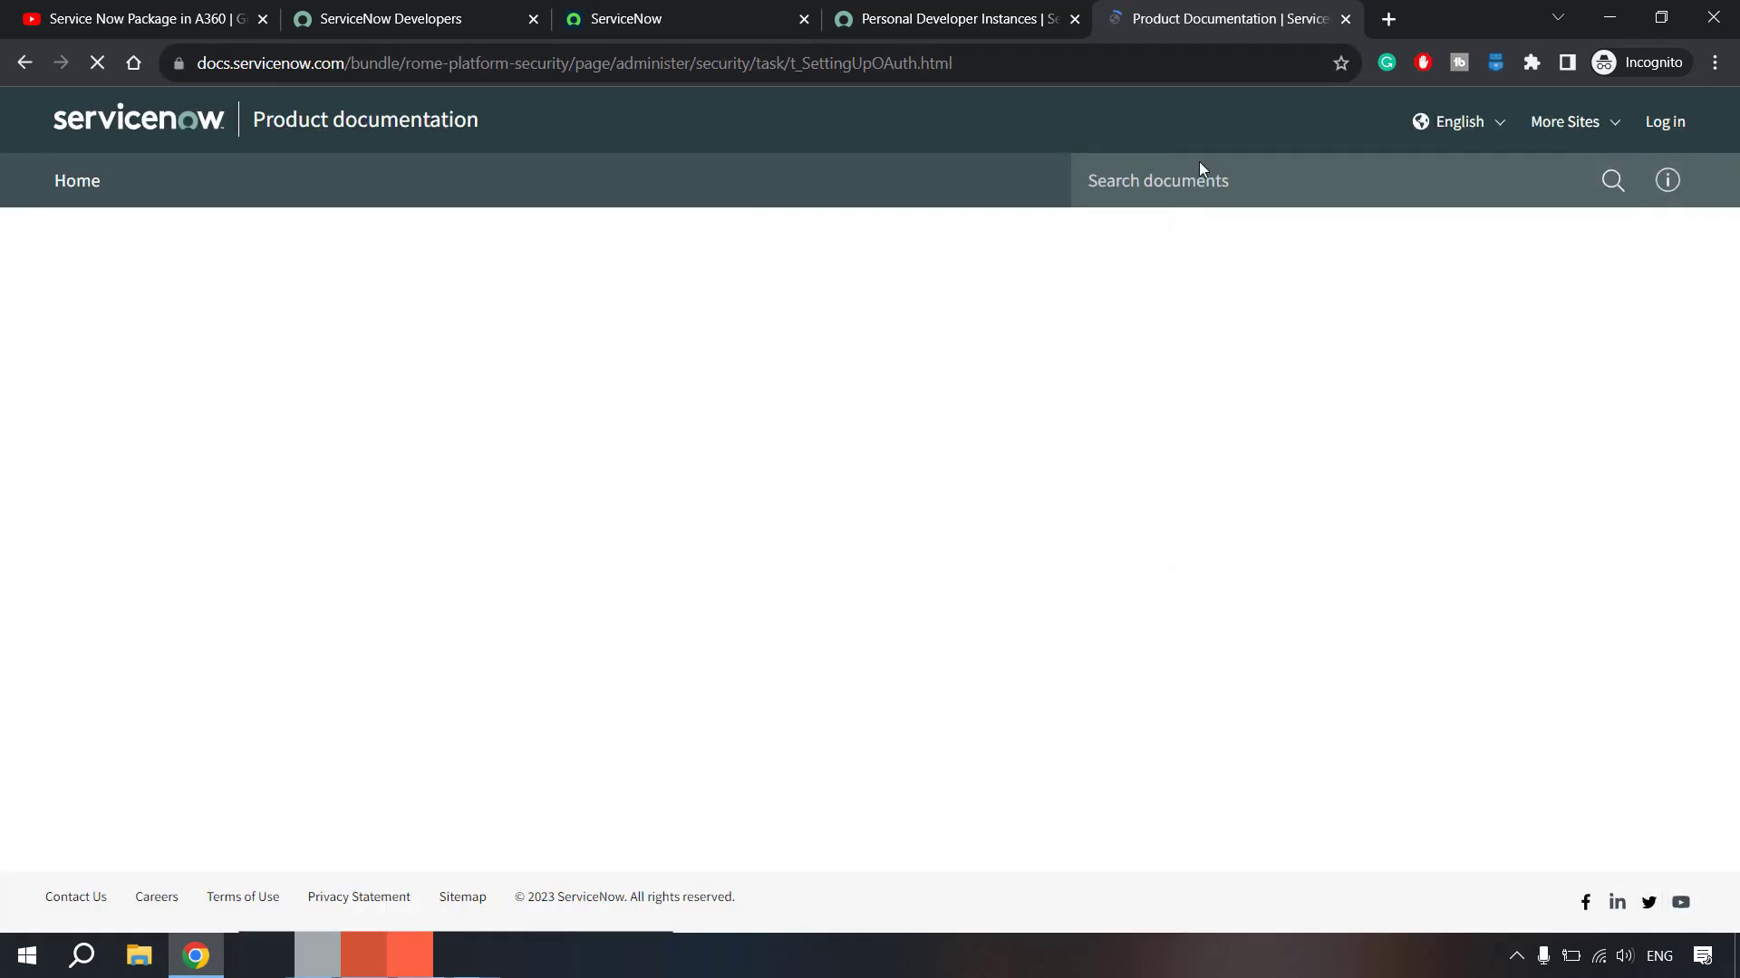
left_click(972, 11)
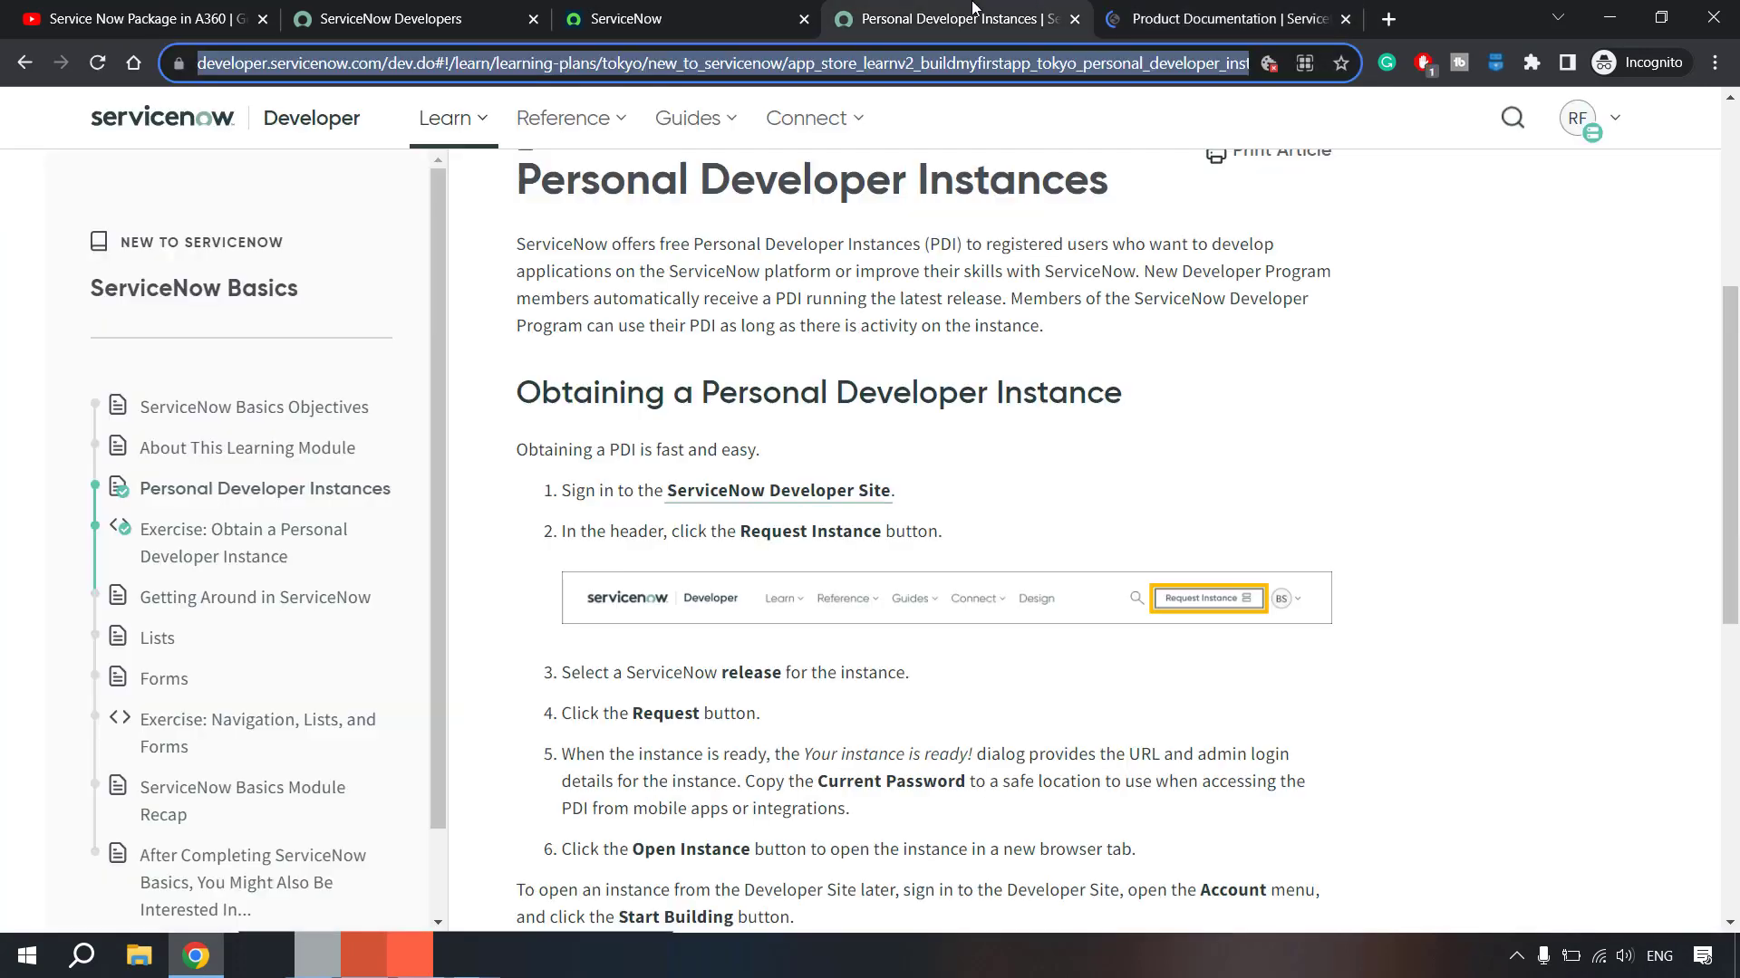
left_click(1124, 3)
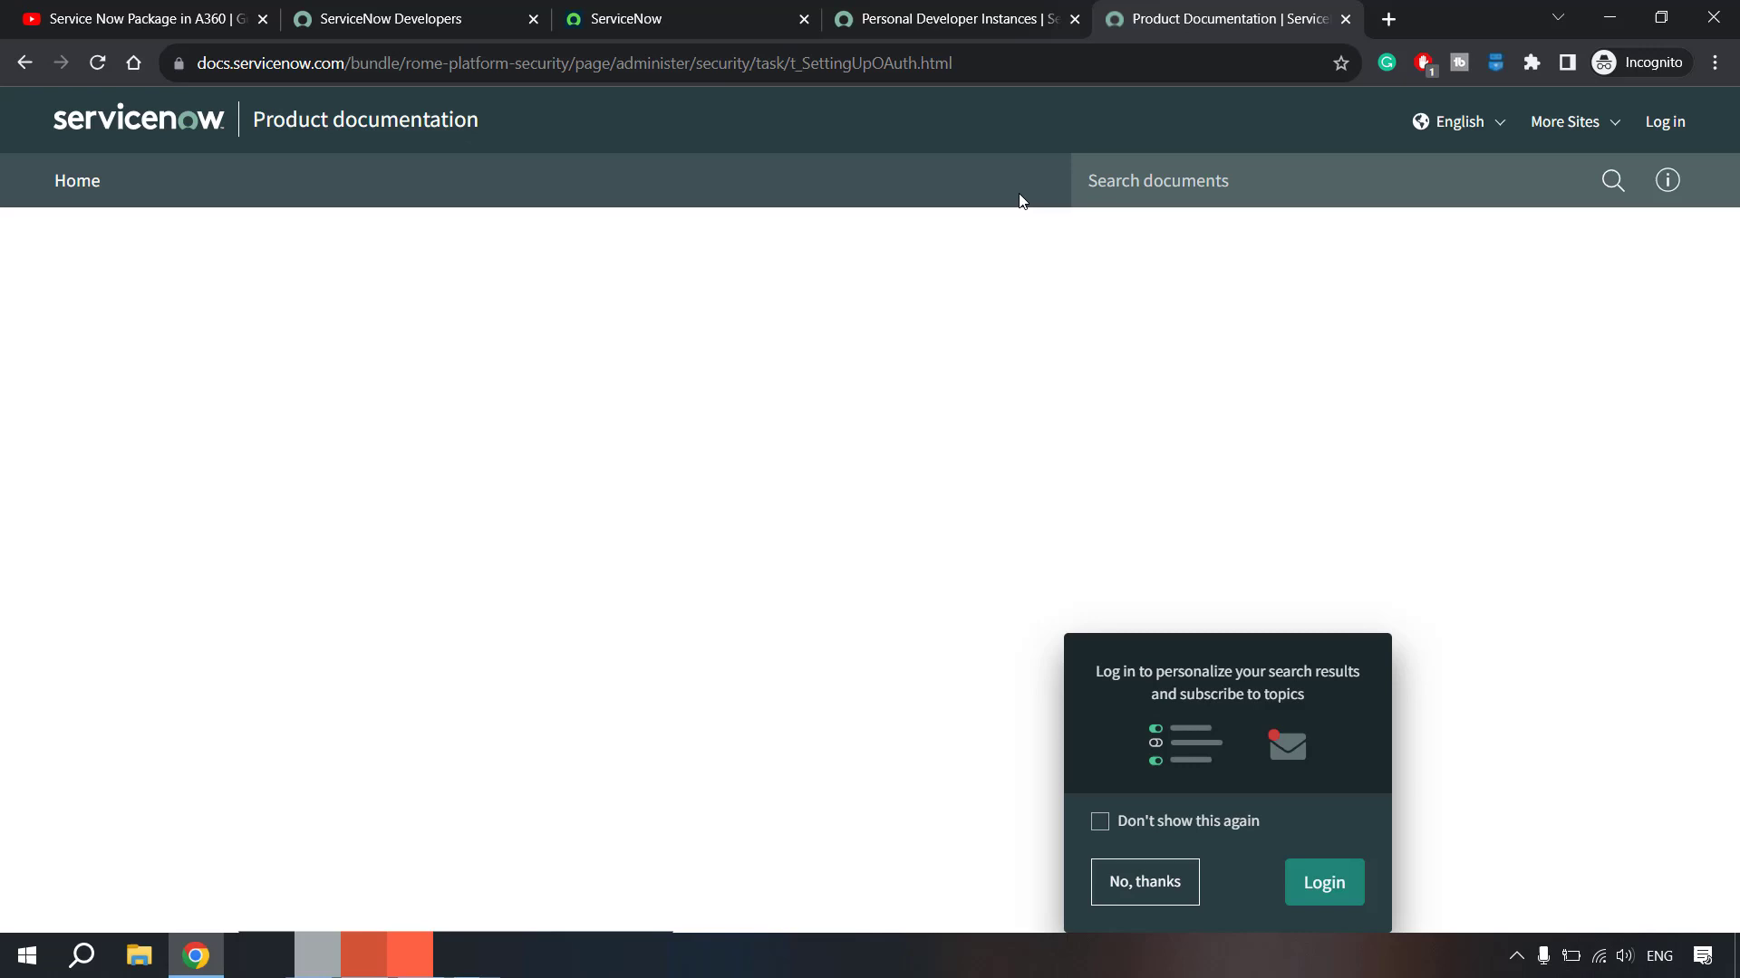
left_click(1193, 879)
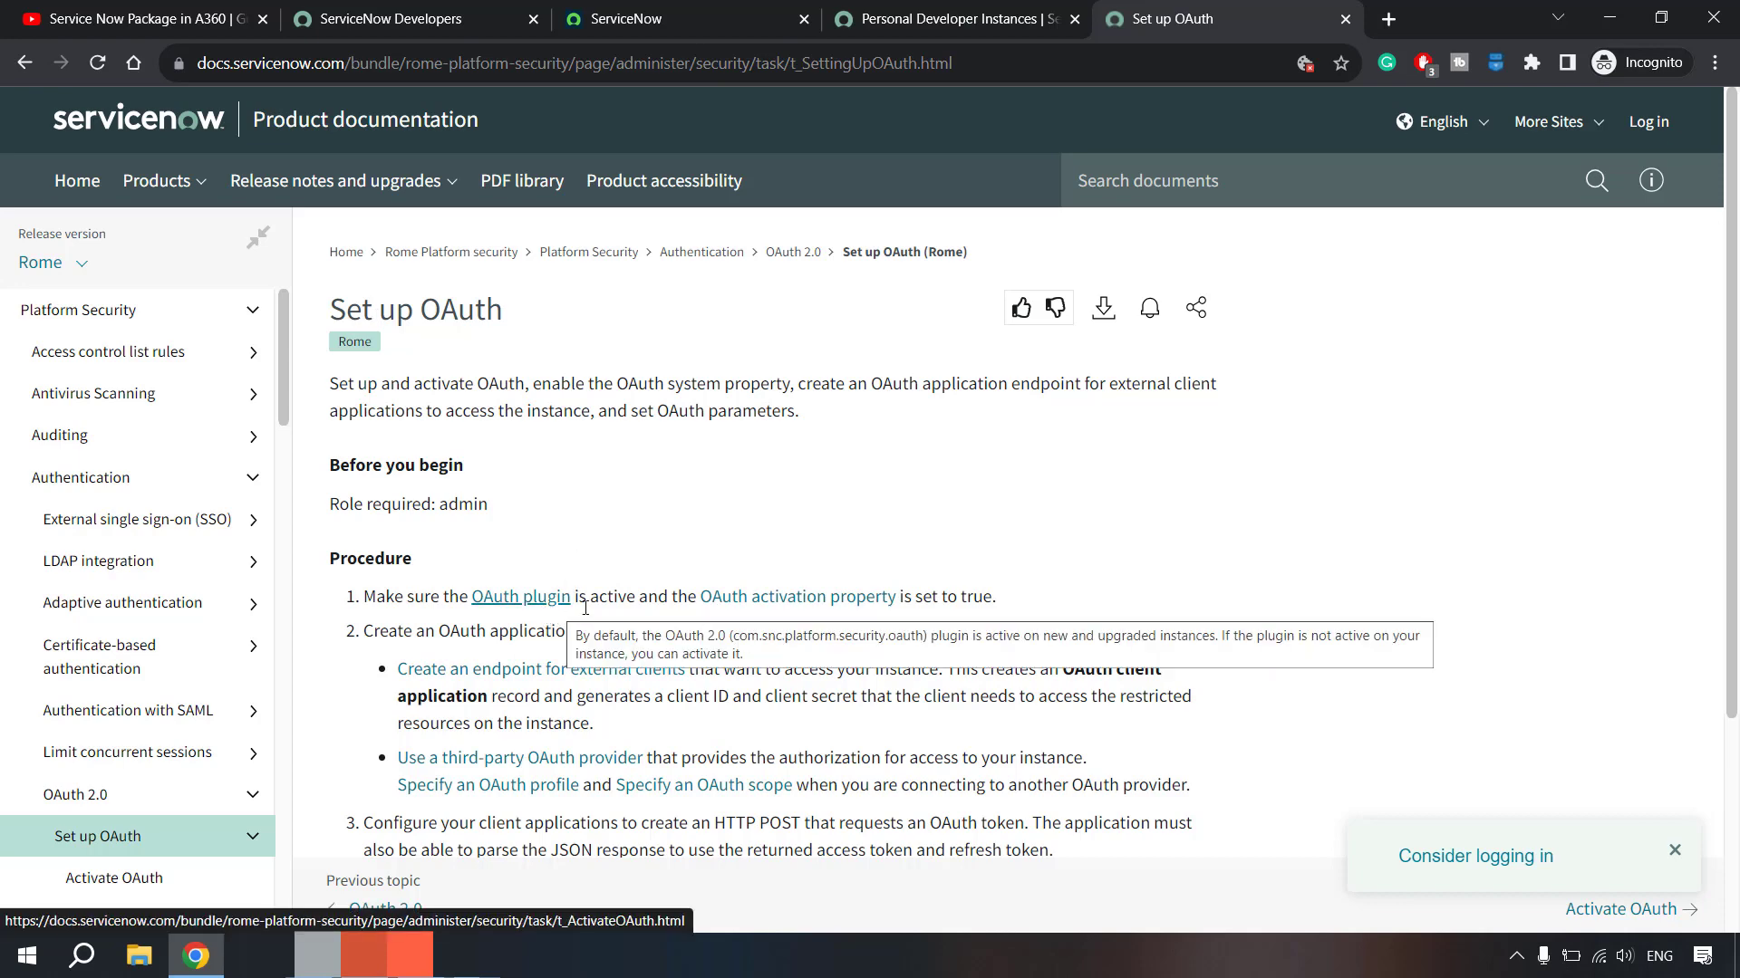
- Filter the navigator for OAuth, open System OAuth > Application Registry, and click New
left_click(625, 18)
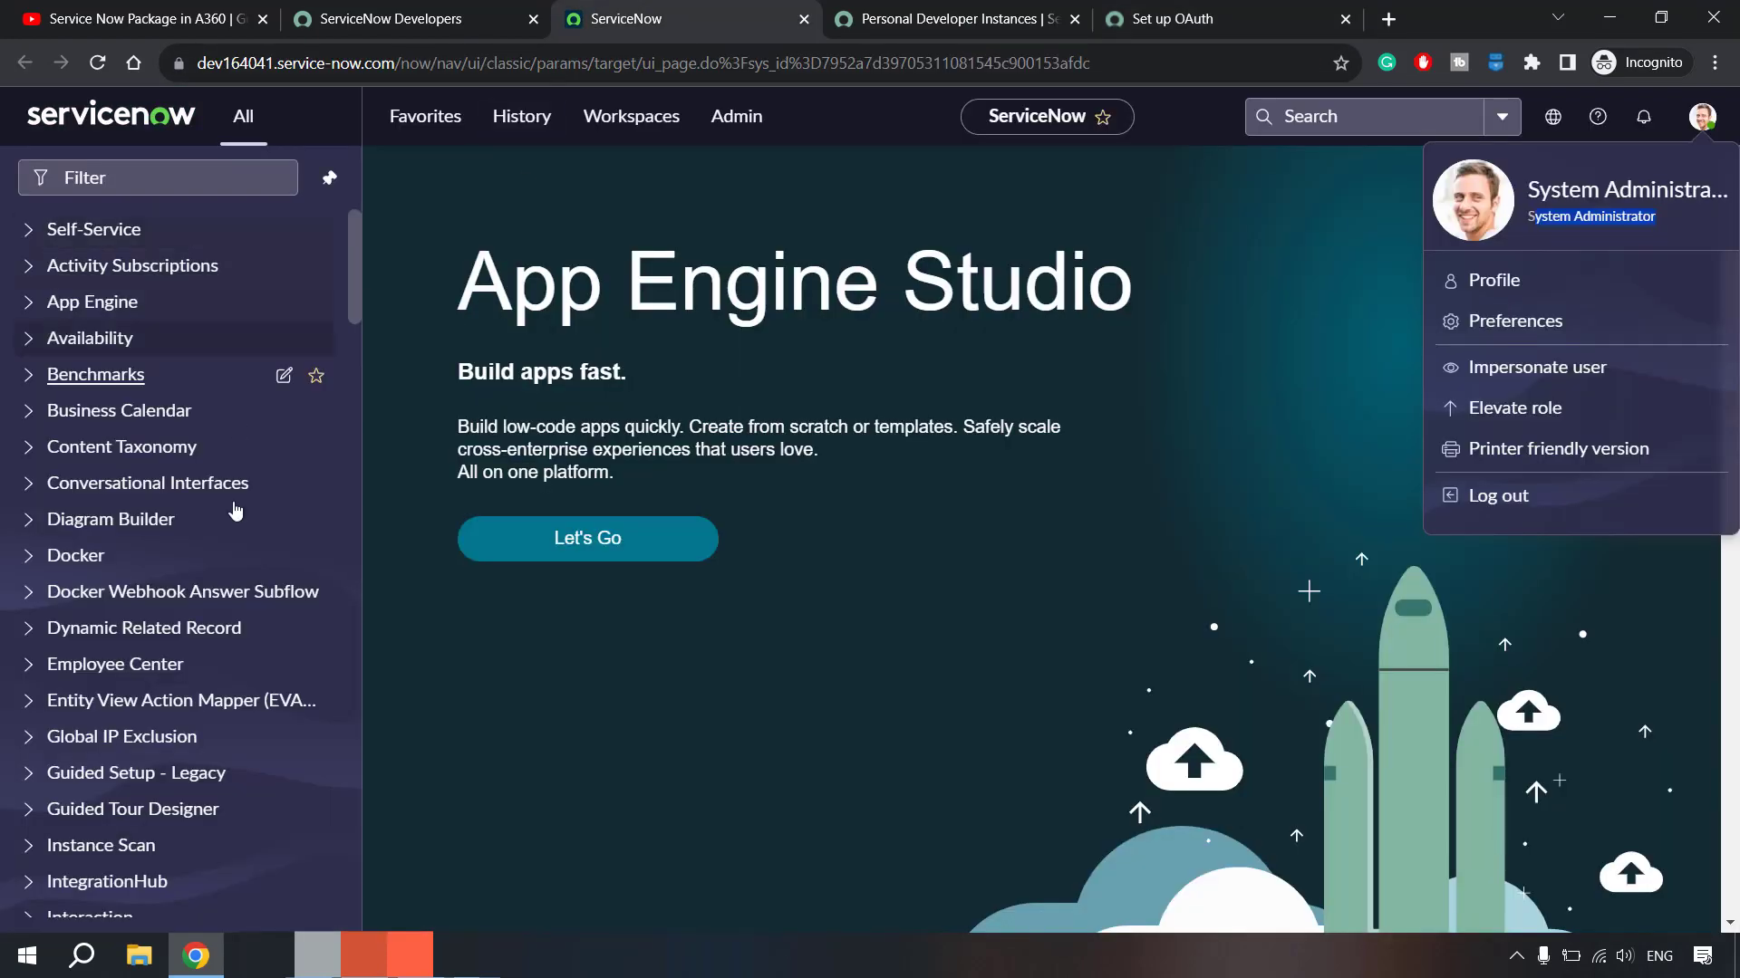
left_click(146, 172)
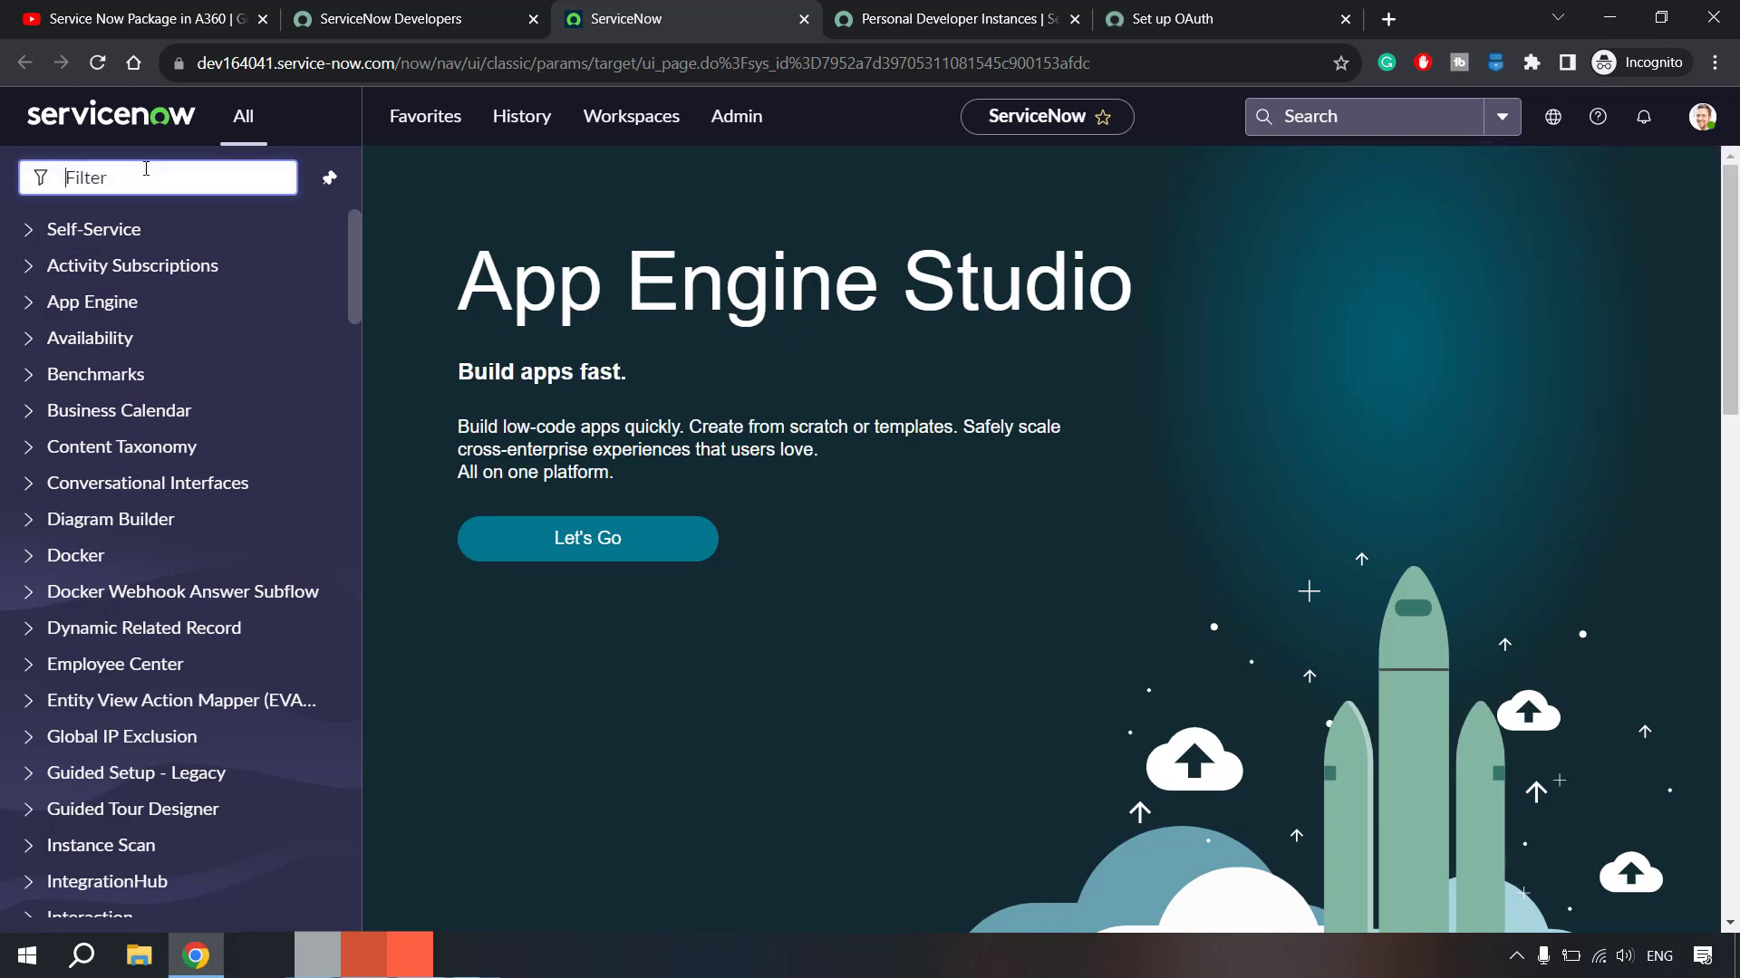
type("OAuth")
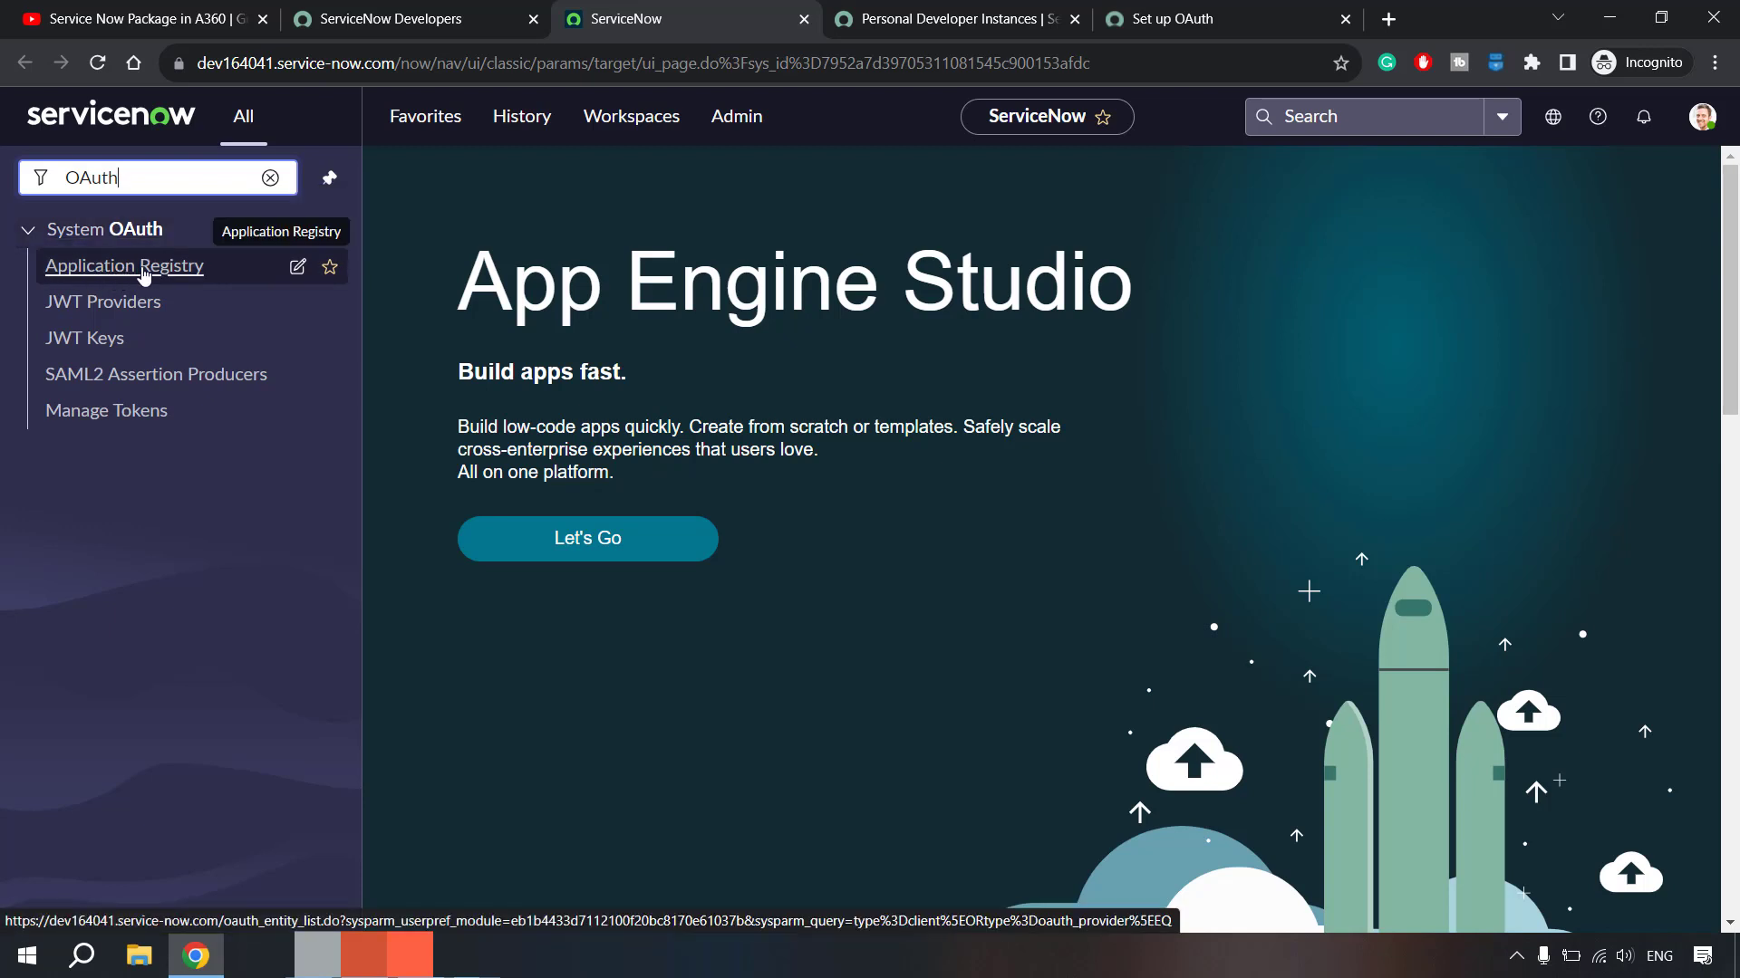
left_click(151, 272)
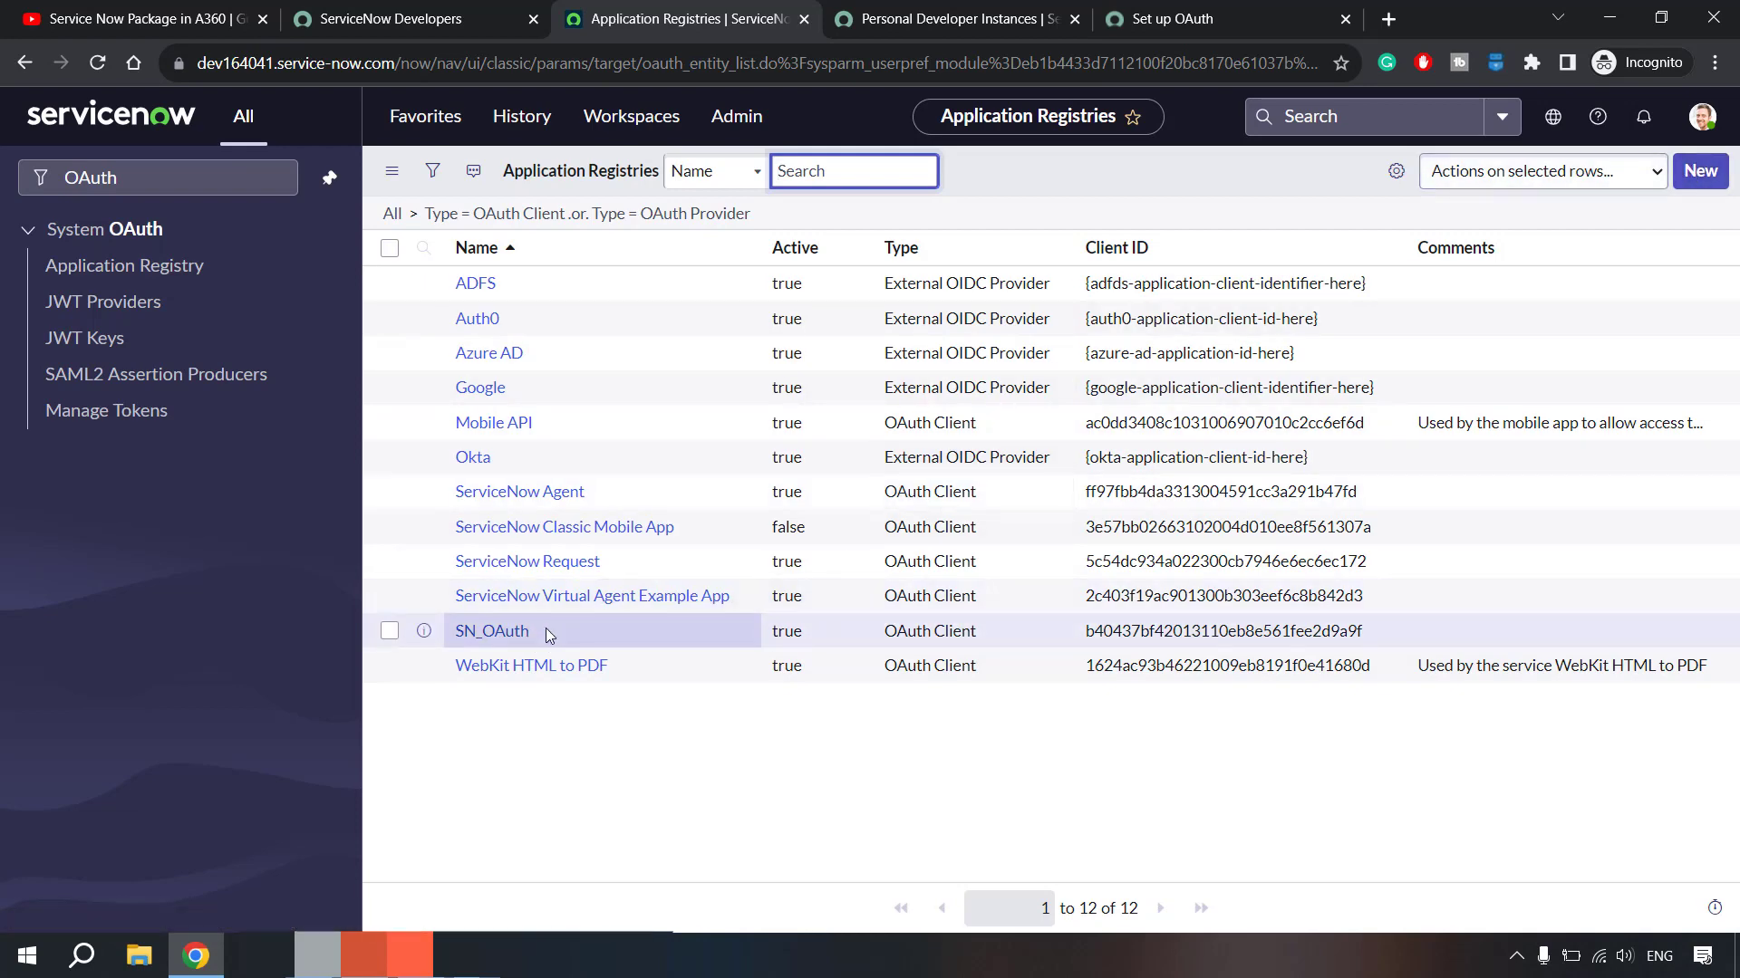
left_click(1700, 170)
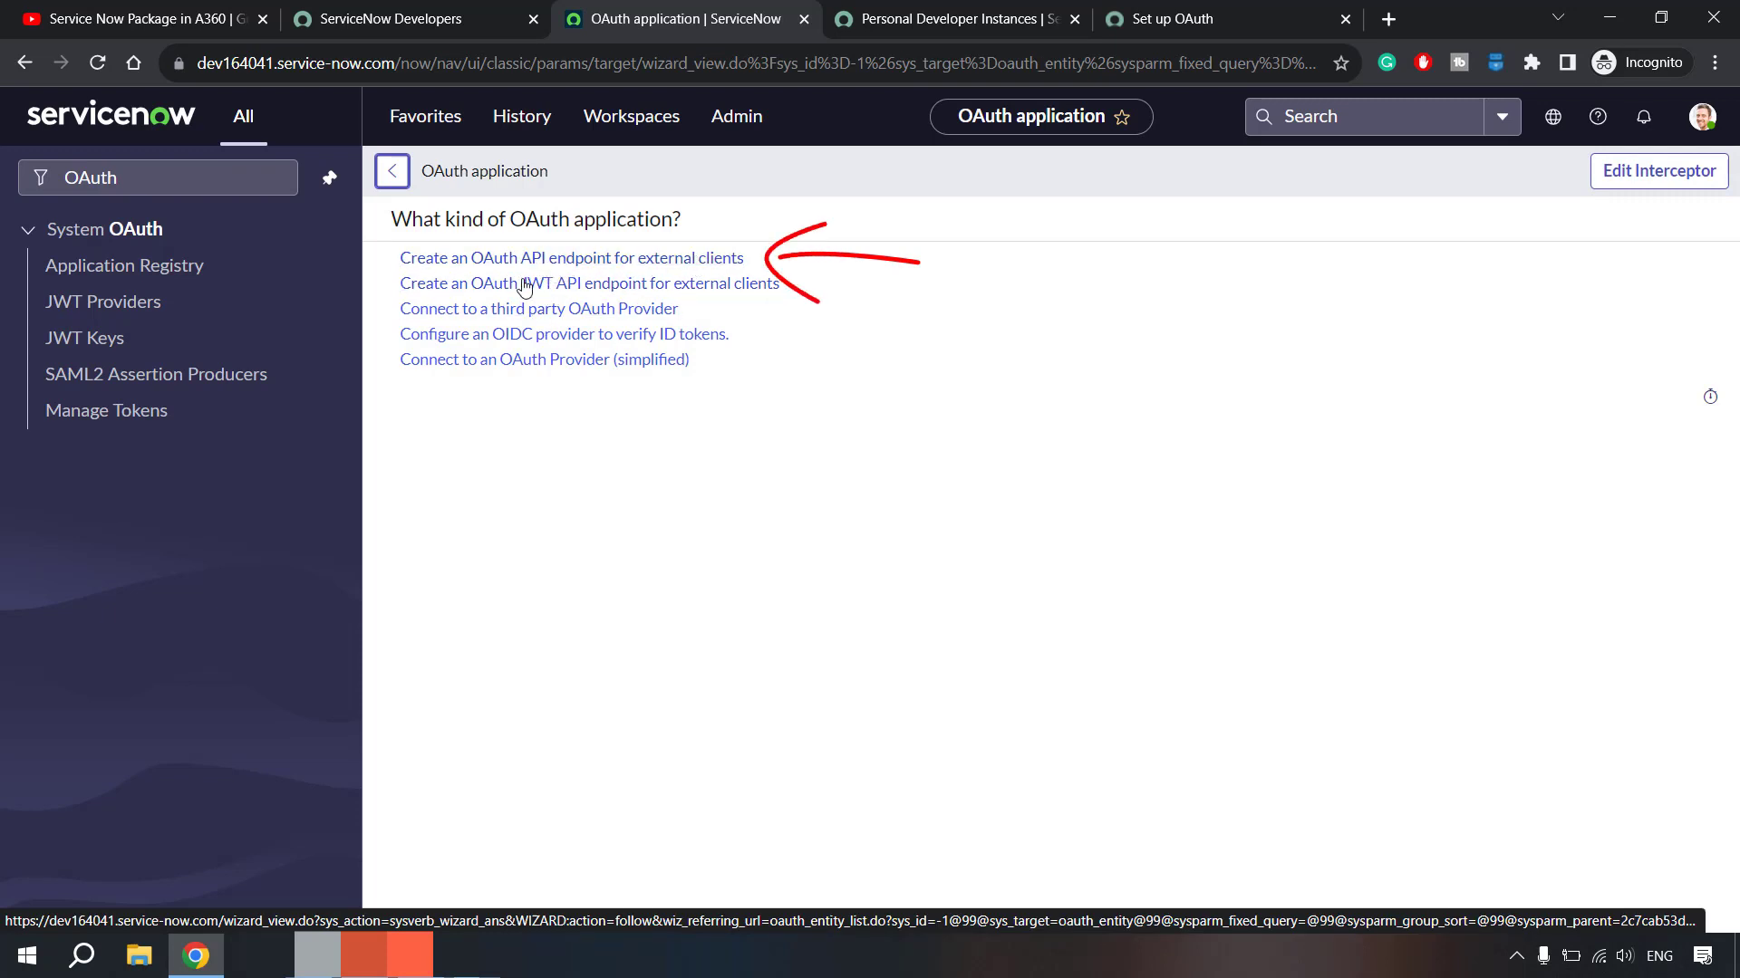
- Create an OAuth API endpoint for external clients named Test, submitting with a blank client secret
left_click(547, 270)
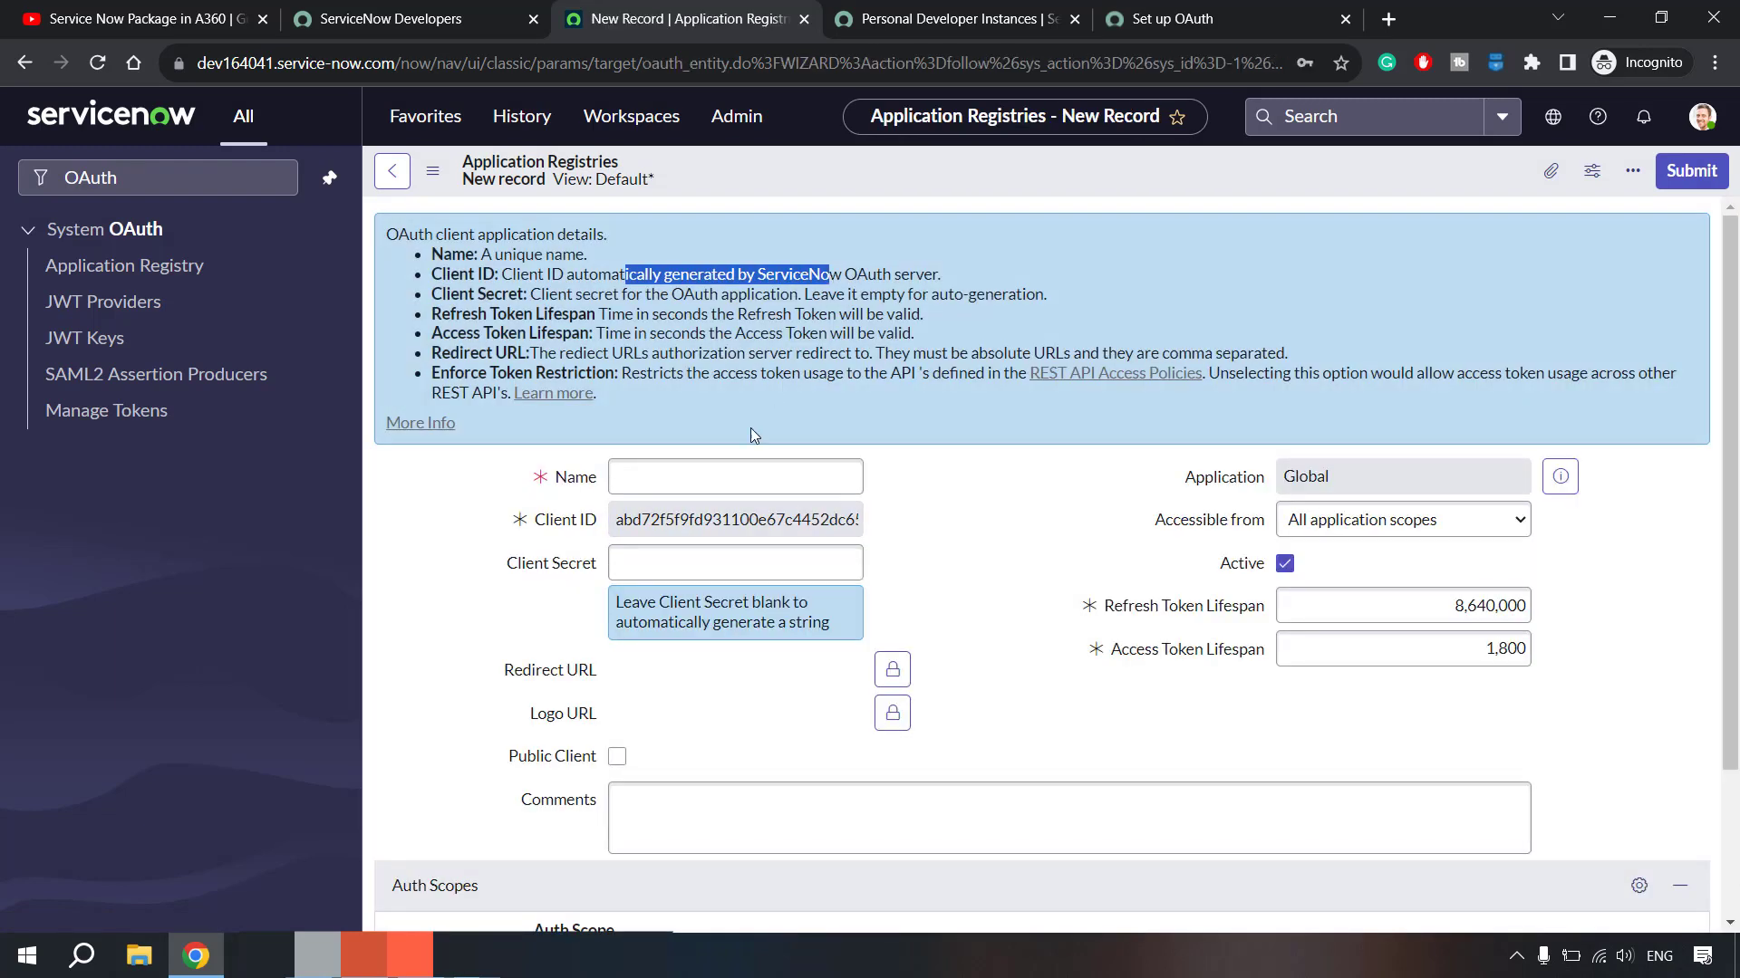
left_click_drag(632, 519, 820, 520)
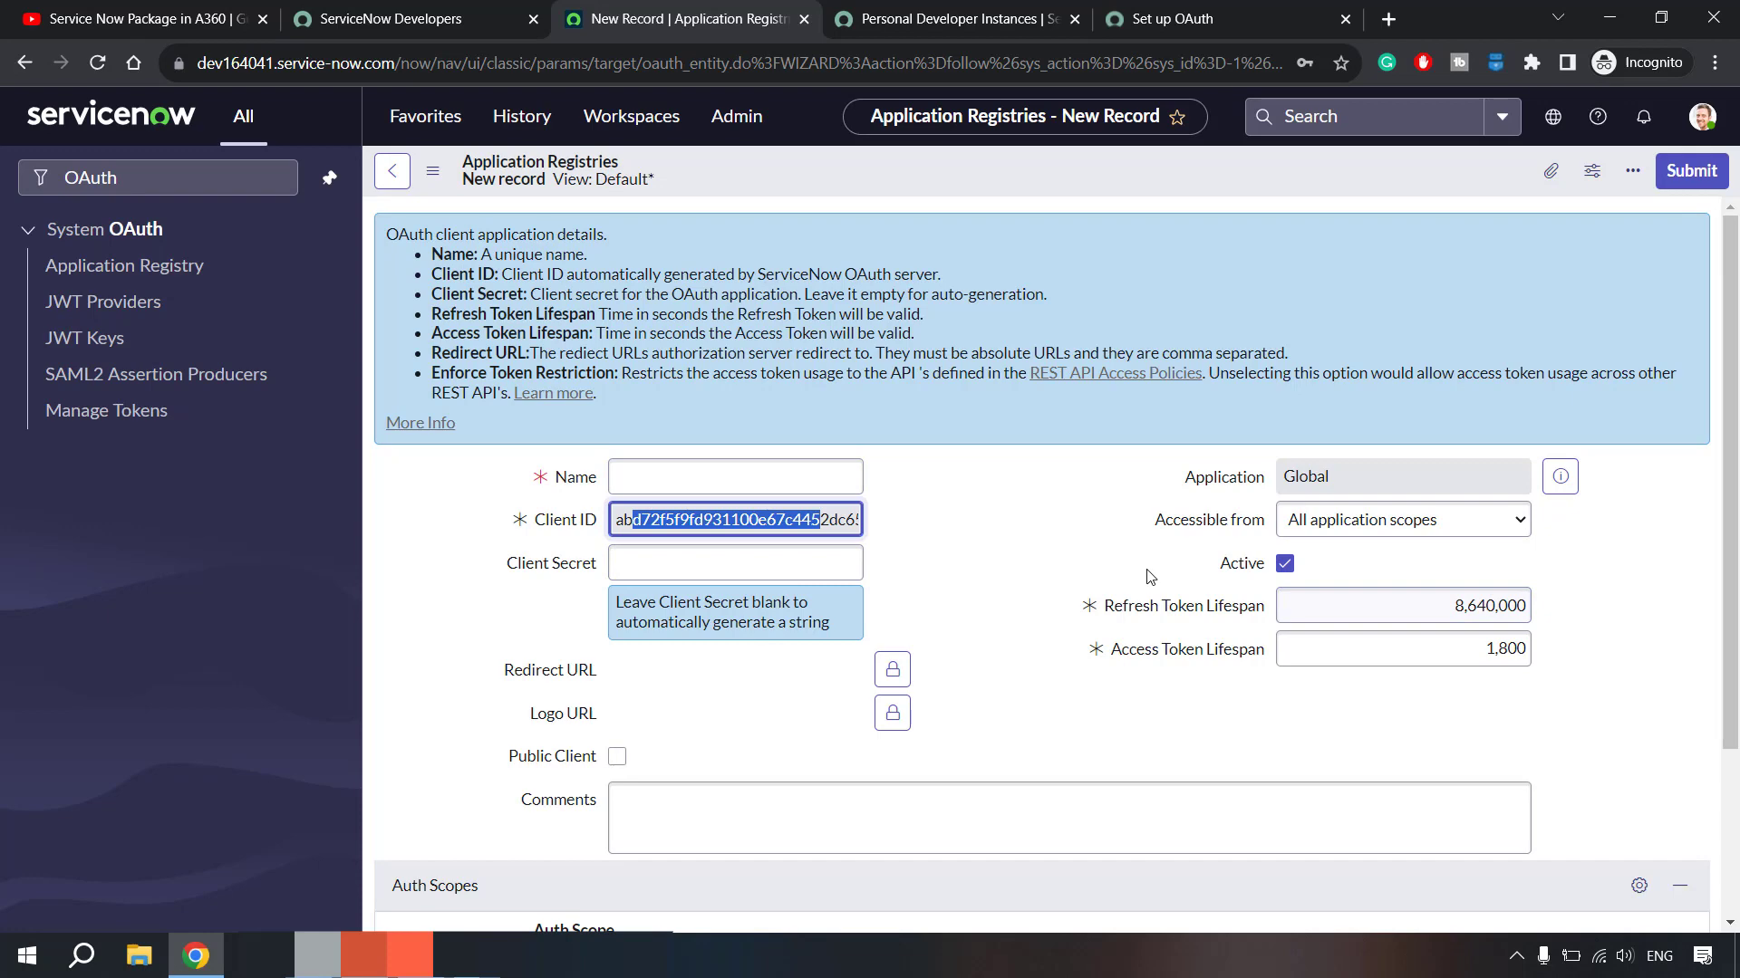
scroll(1137, 577, "down", 3)
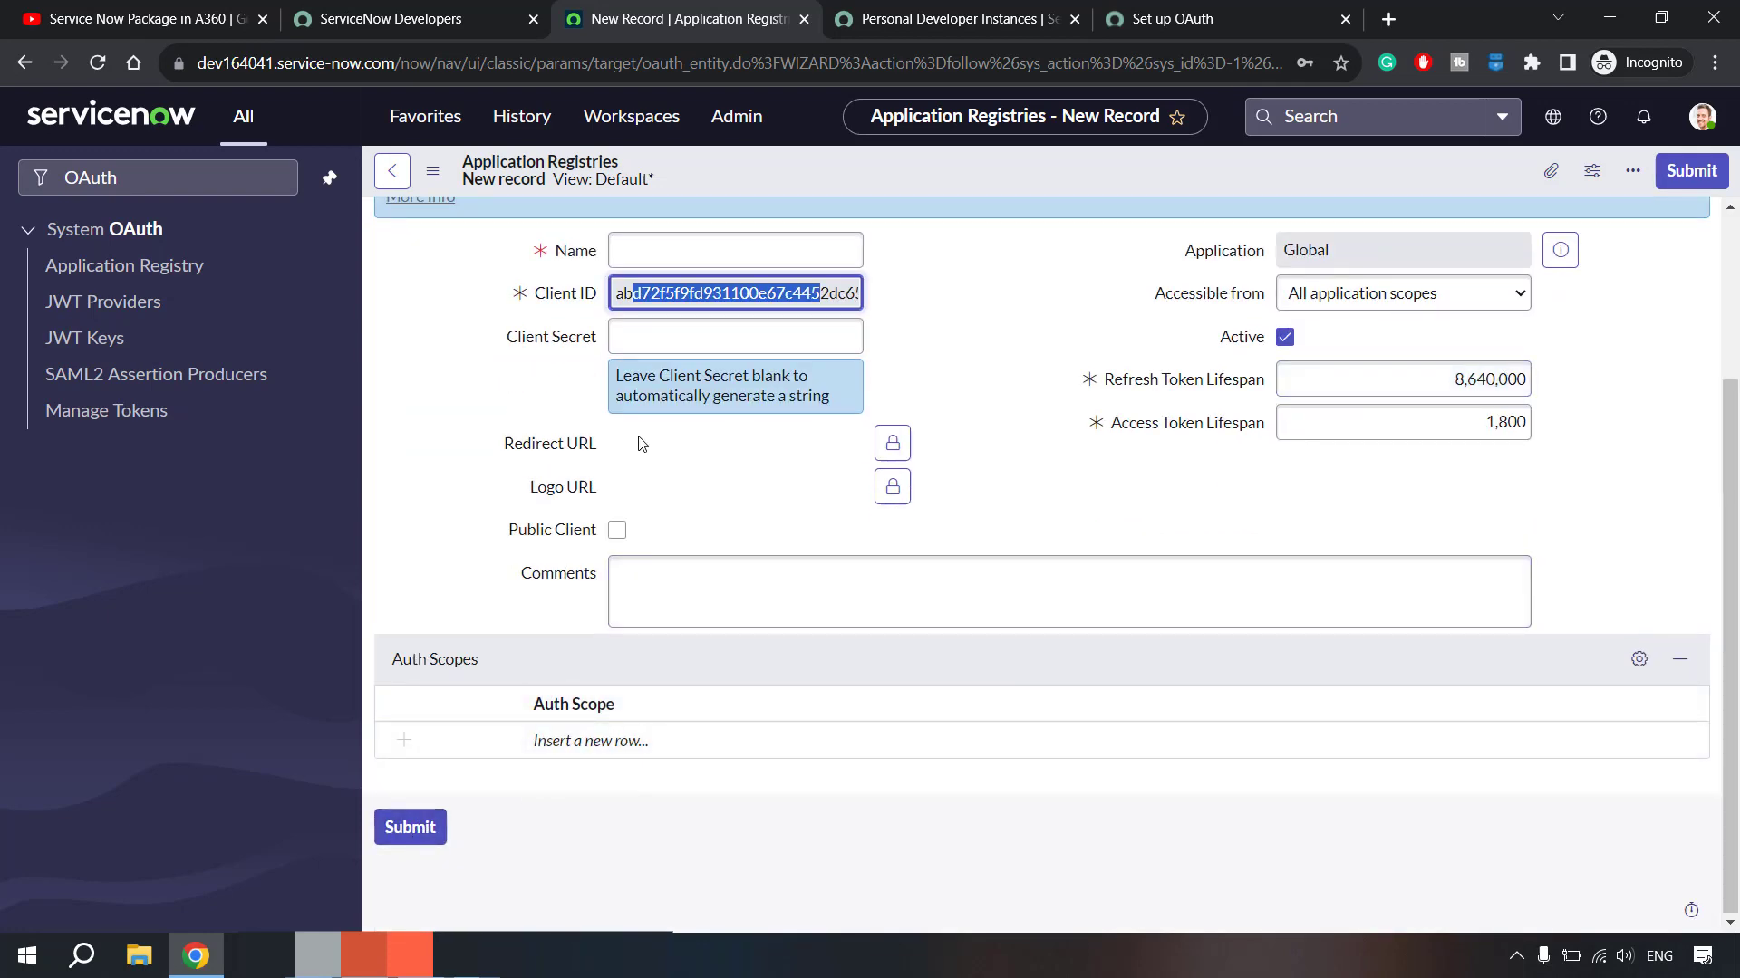
scroll(696, 346, "up", 3)
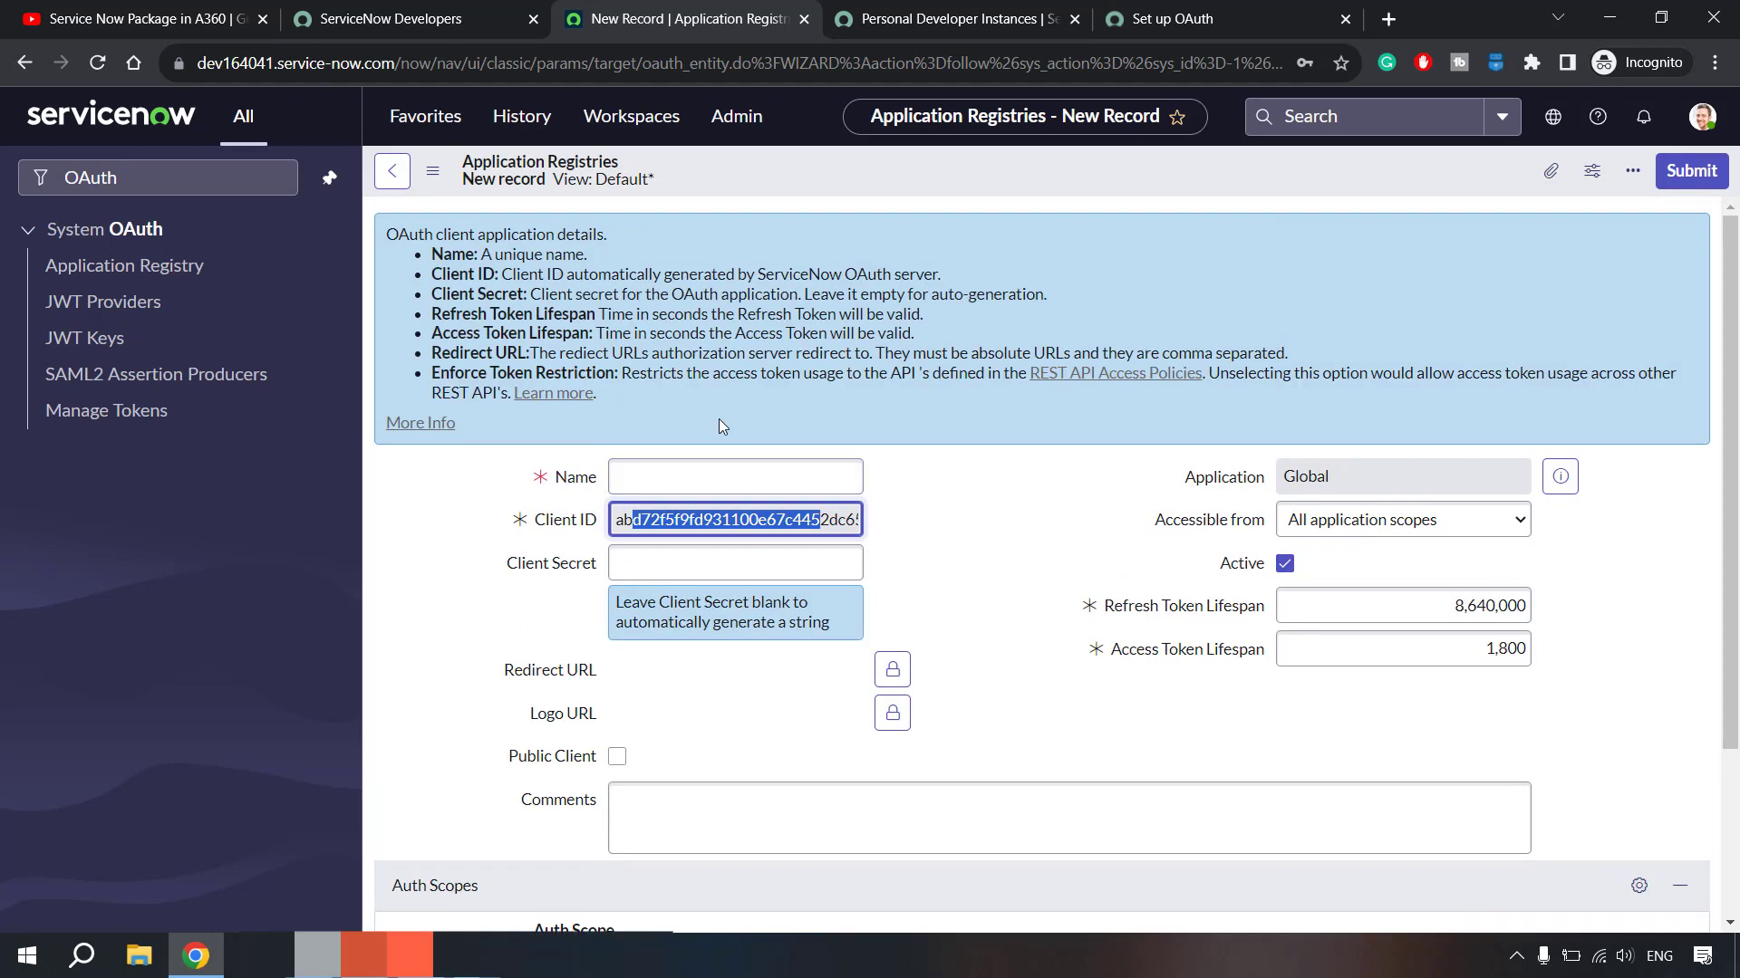
left_click(686, 480)
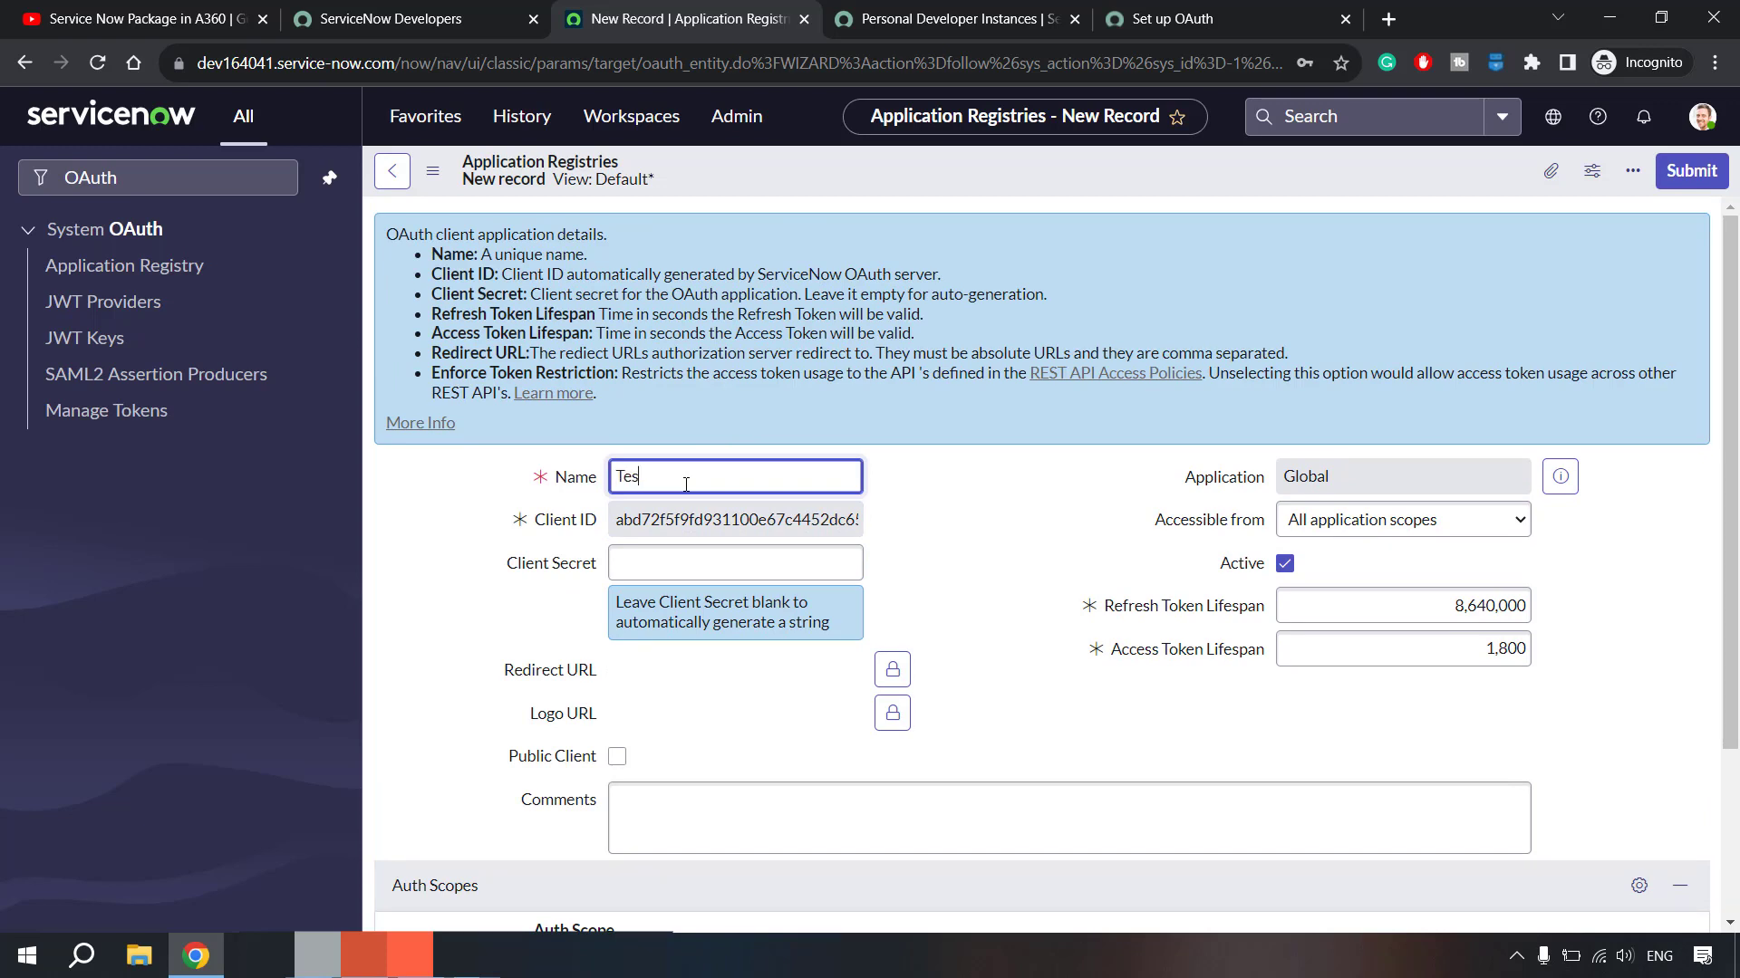
left_click(1485, 602)
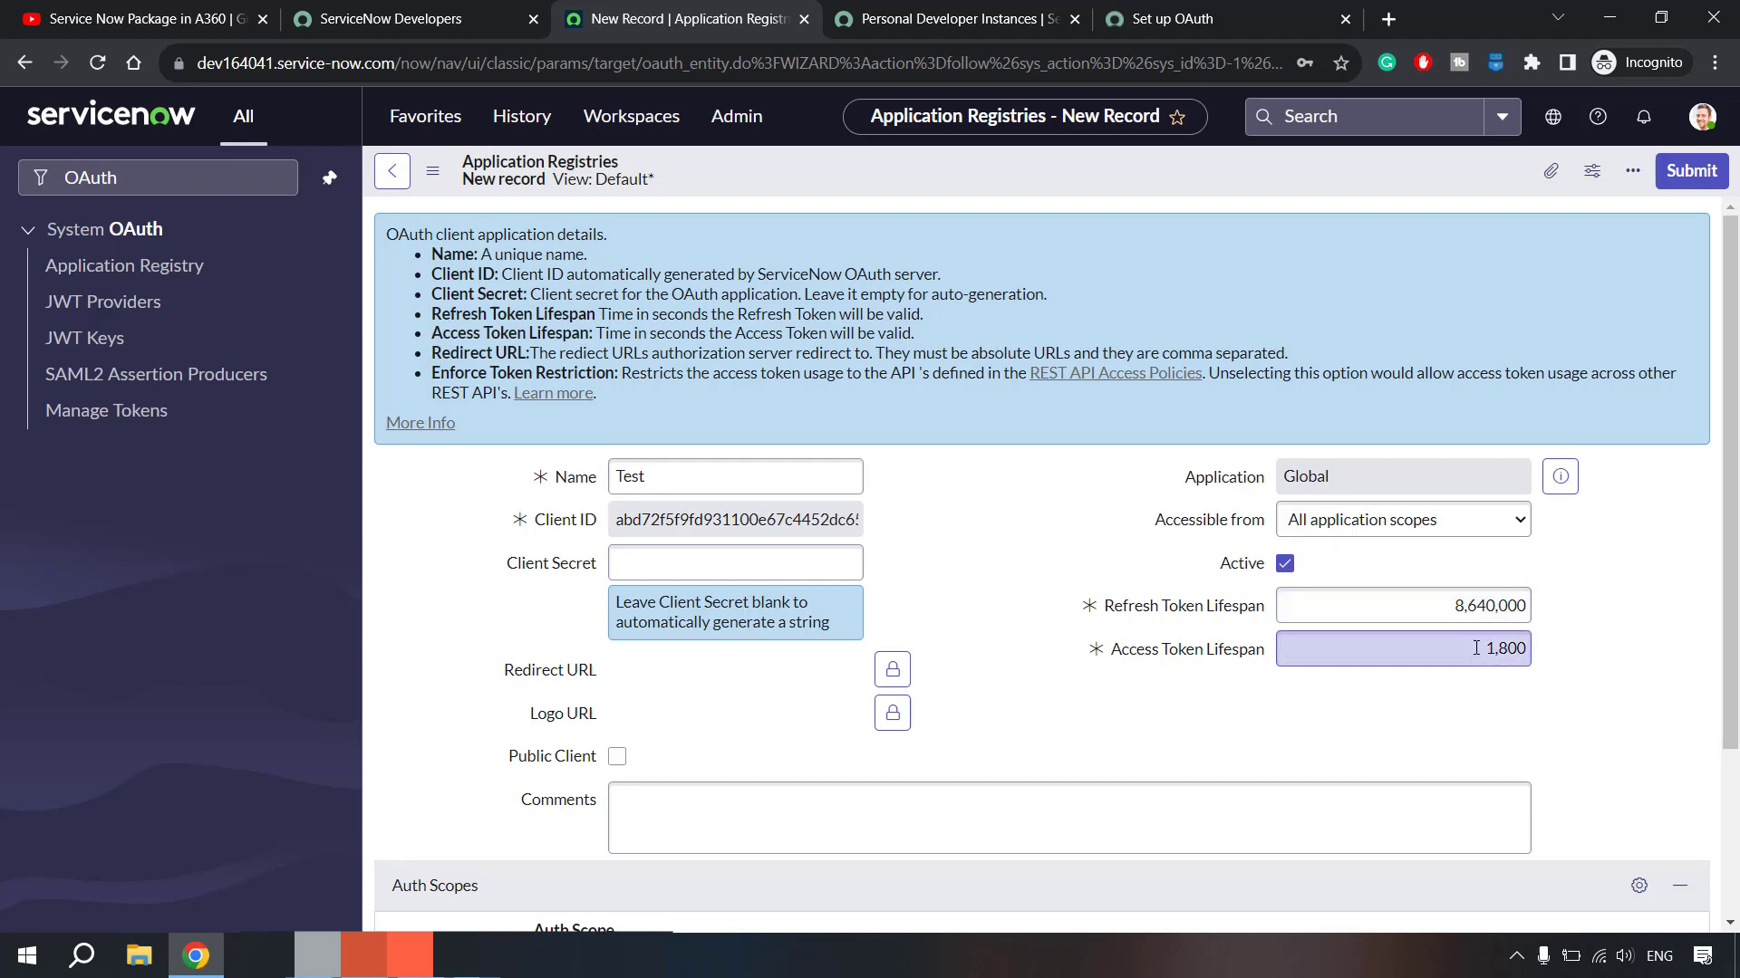
scroll(1531, 655, "down", 3)
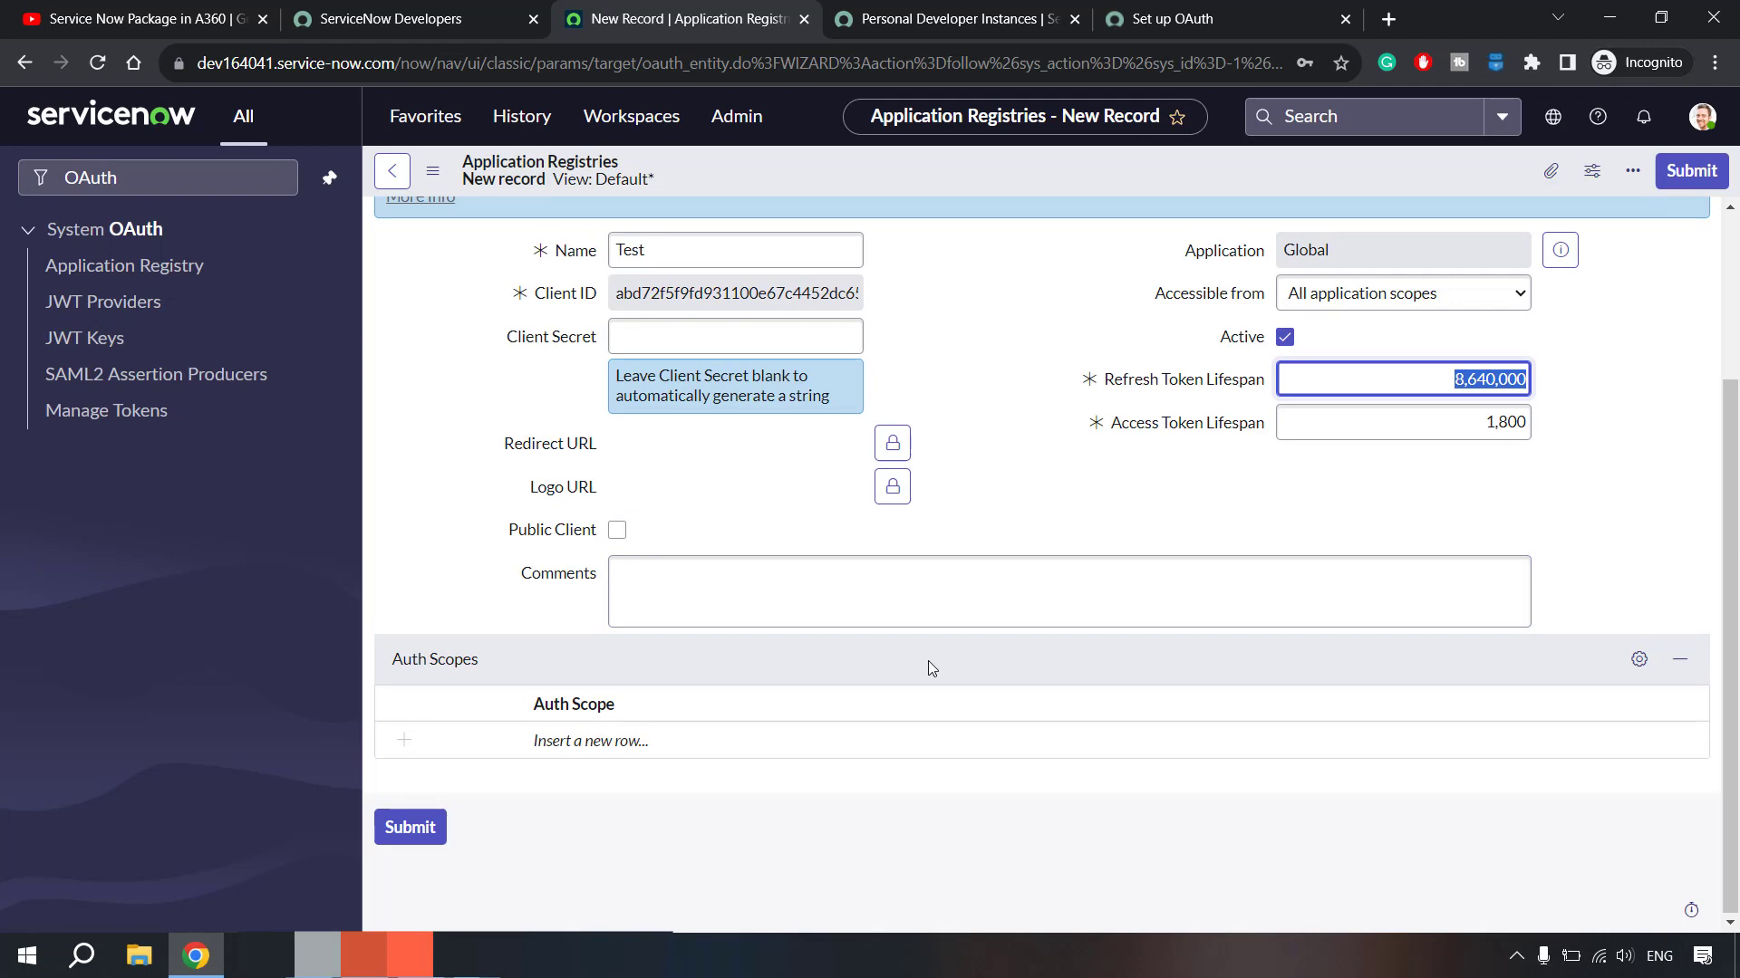
scroll(928, 664, "up", 3)
scroll(931, 667, "down", 3)
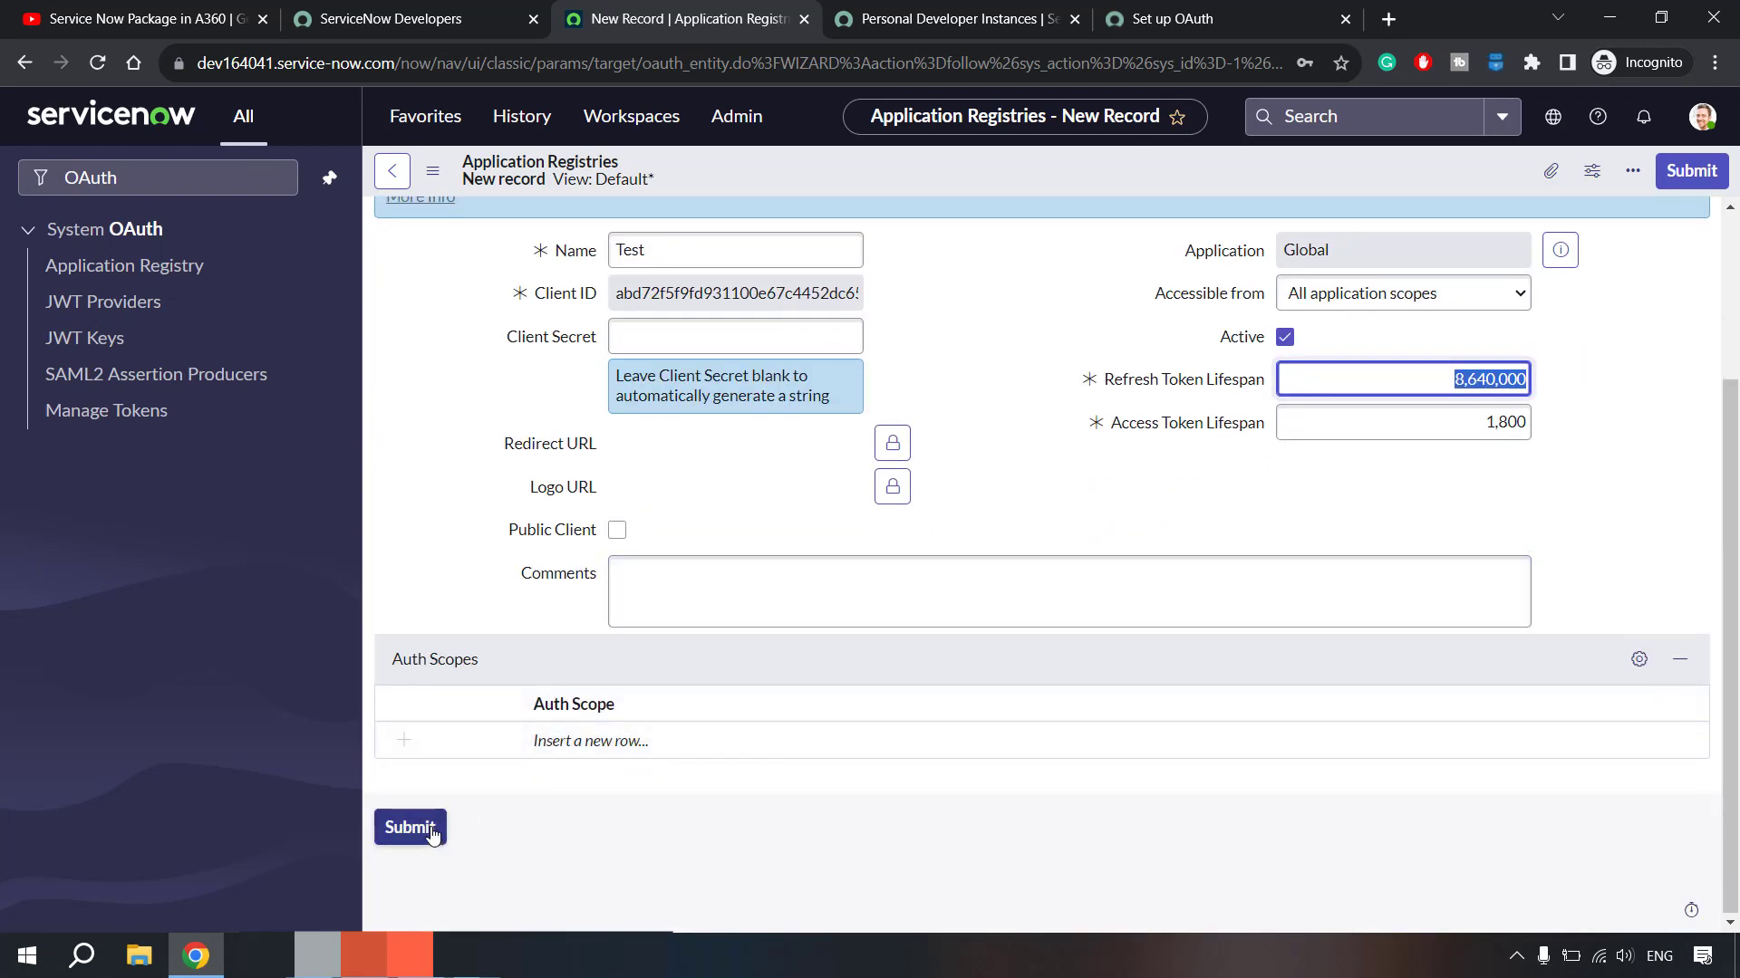
key("Return")
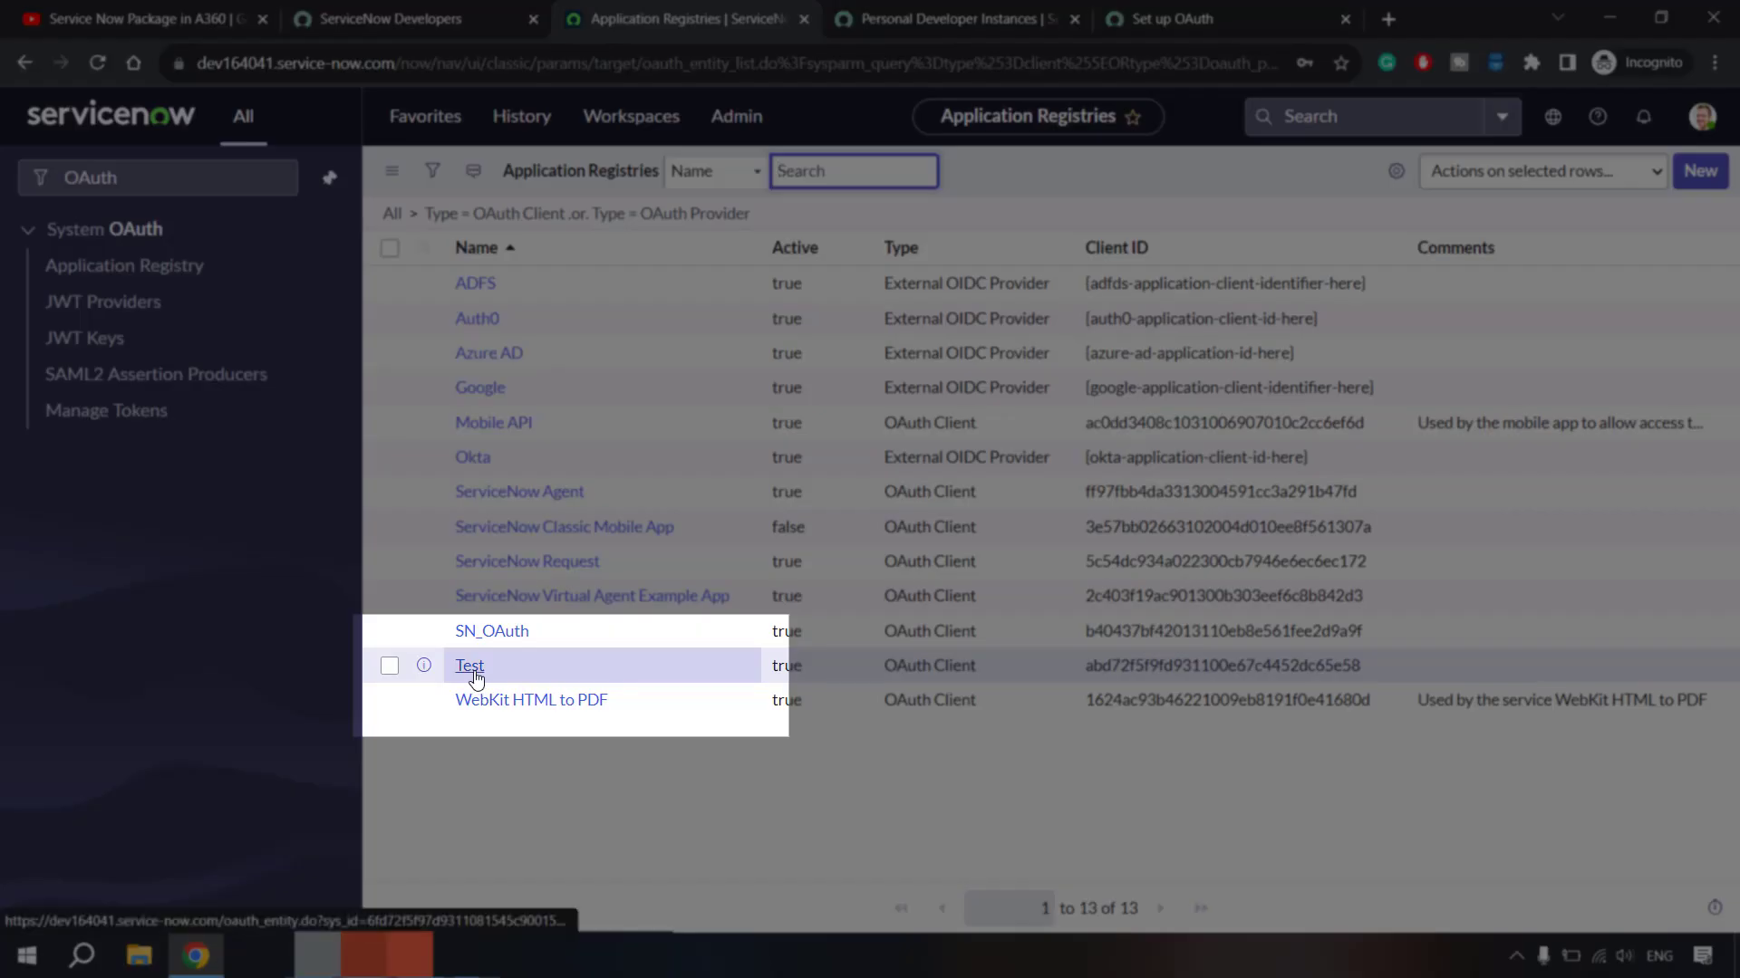
- Open the Test registry entry, show then hide its client secret, and return to the YouTube tutorial
left_click(471, 667)
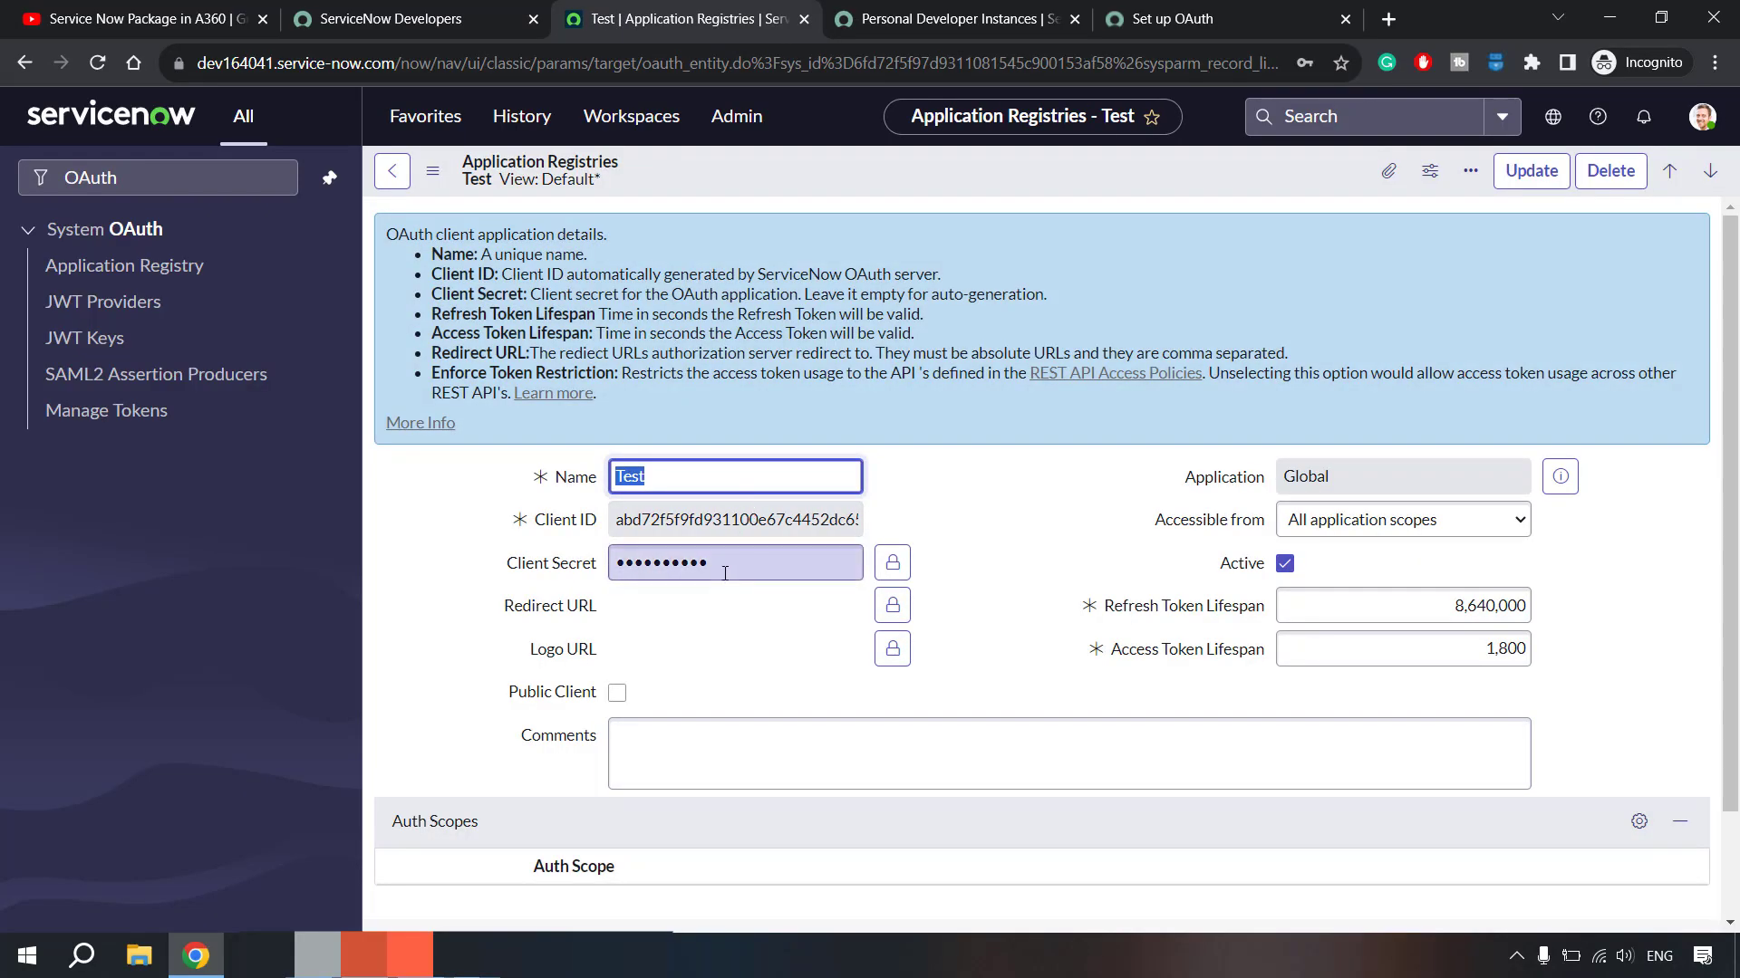
left_click(892, 571)
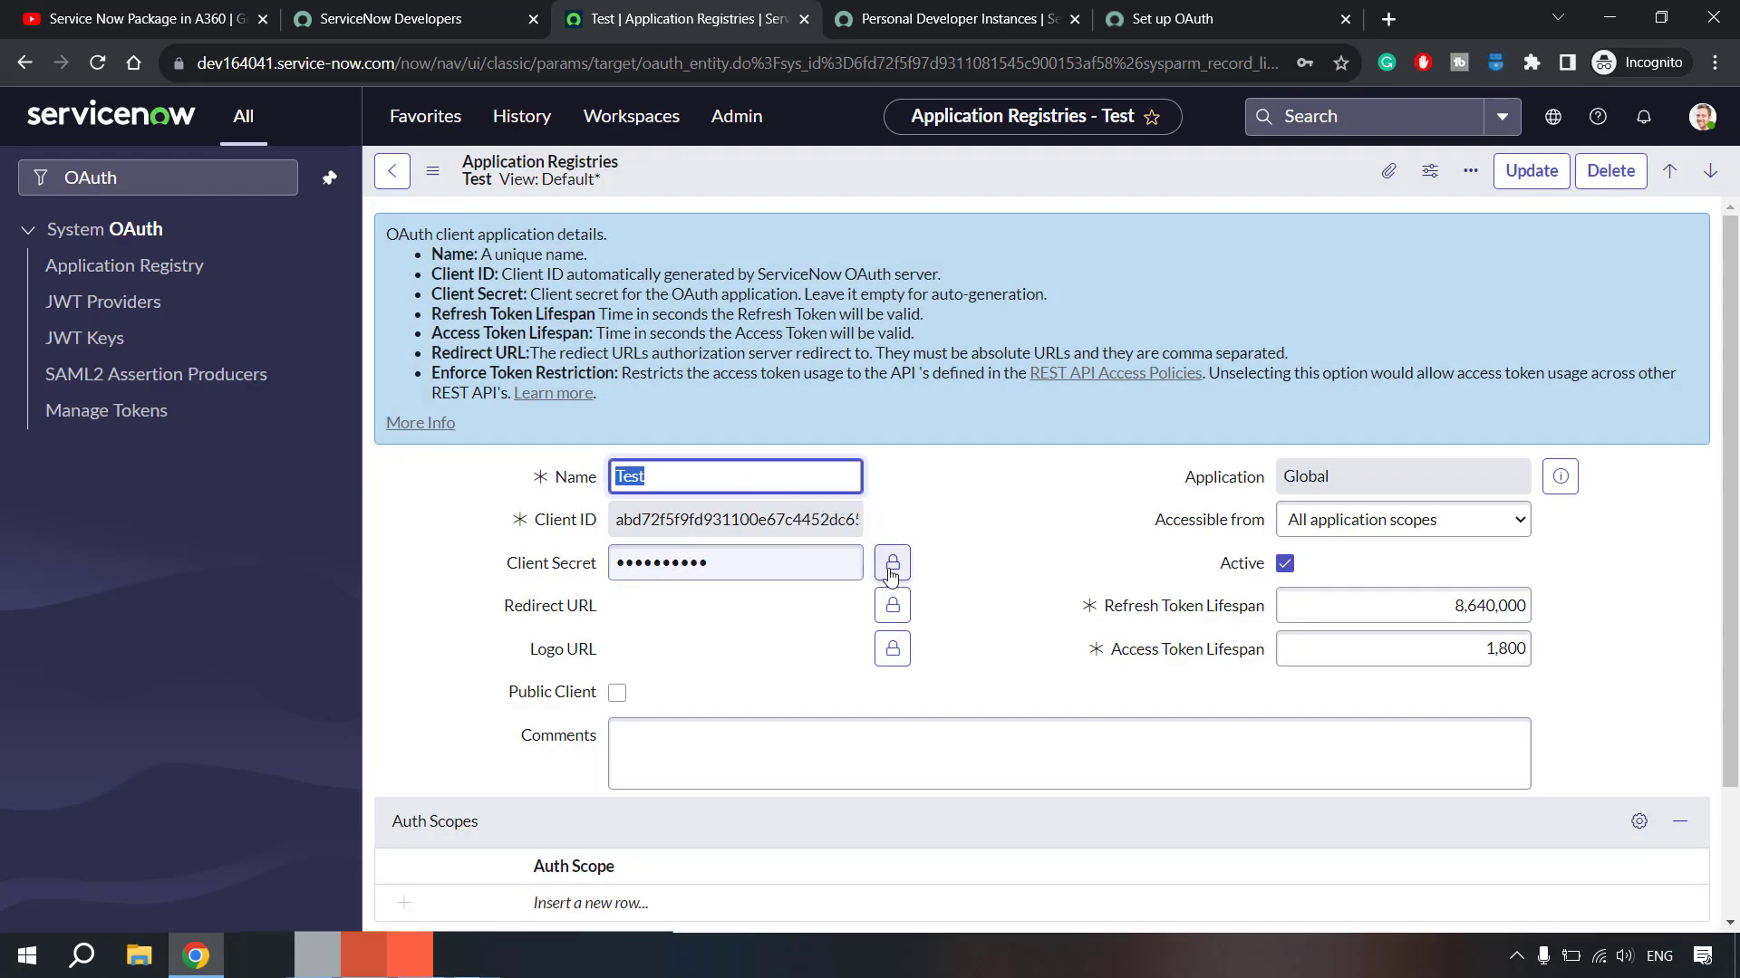
left_click(893, 571)
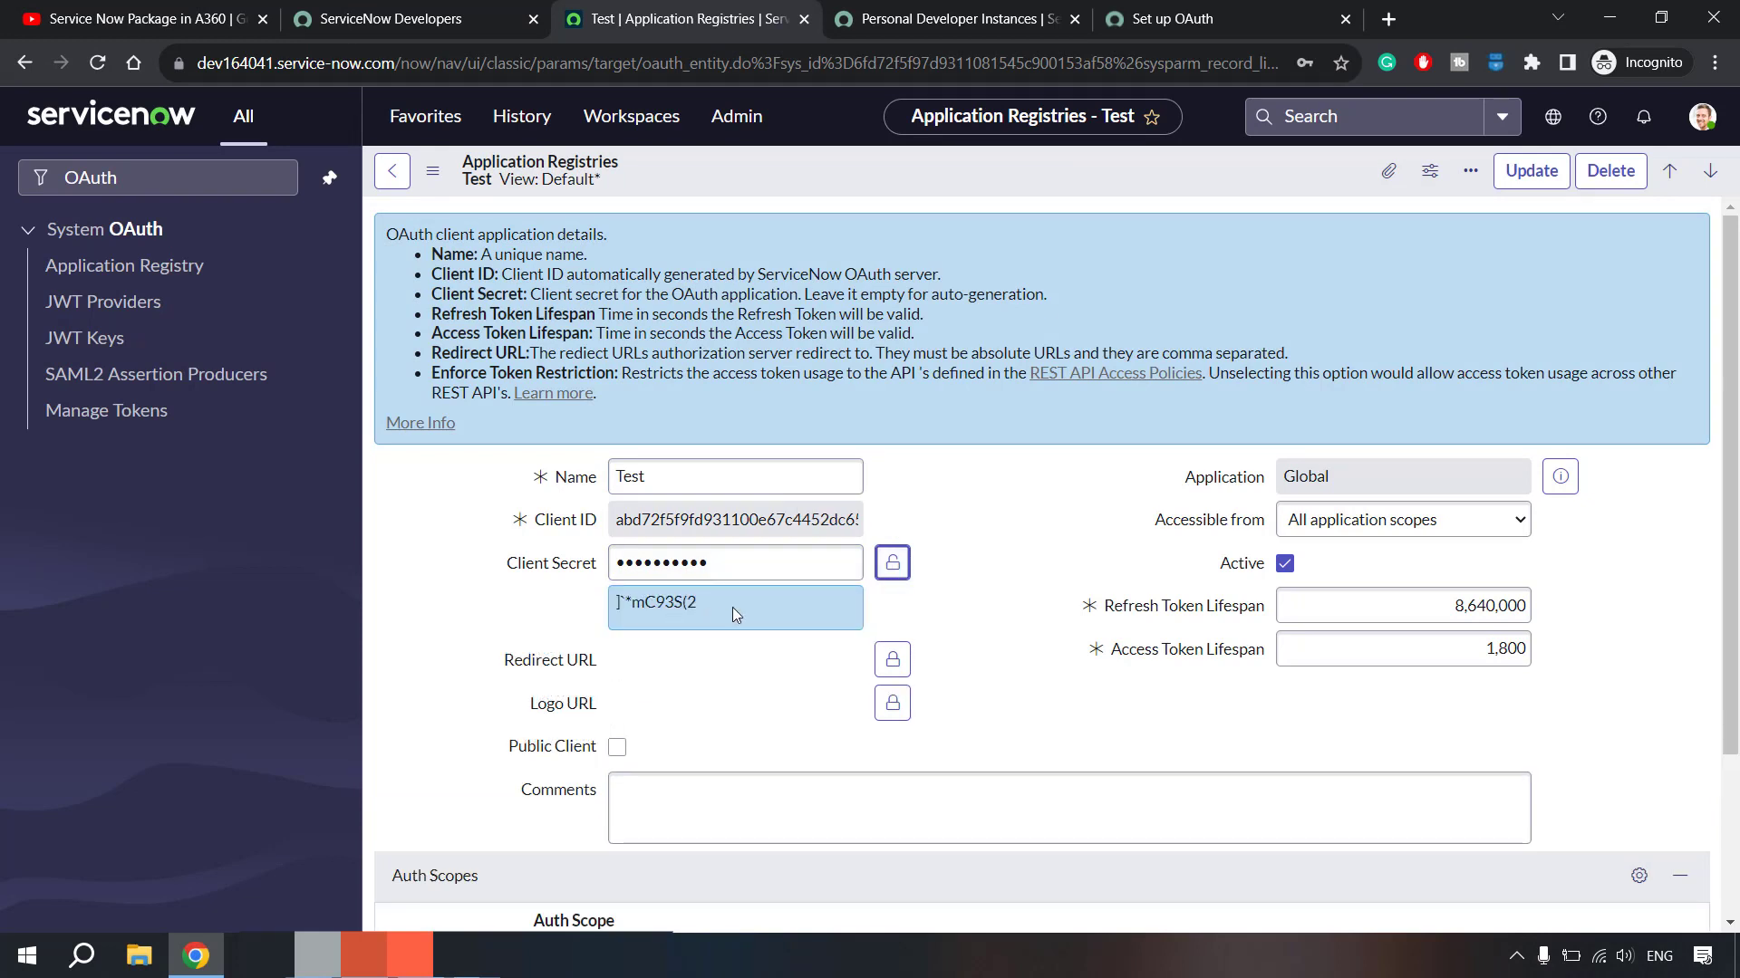
left_click(892, 566)
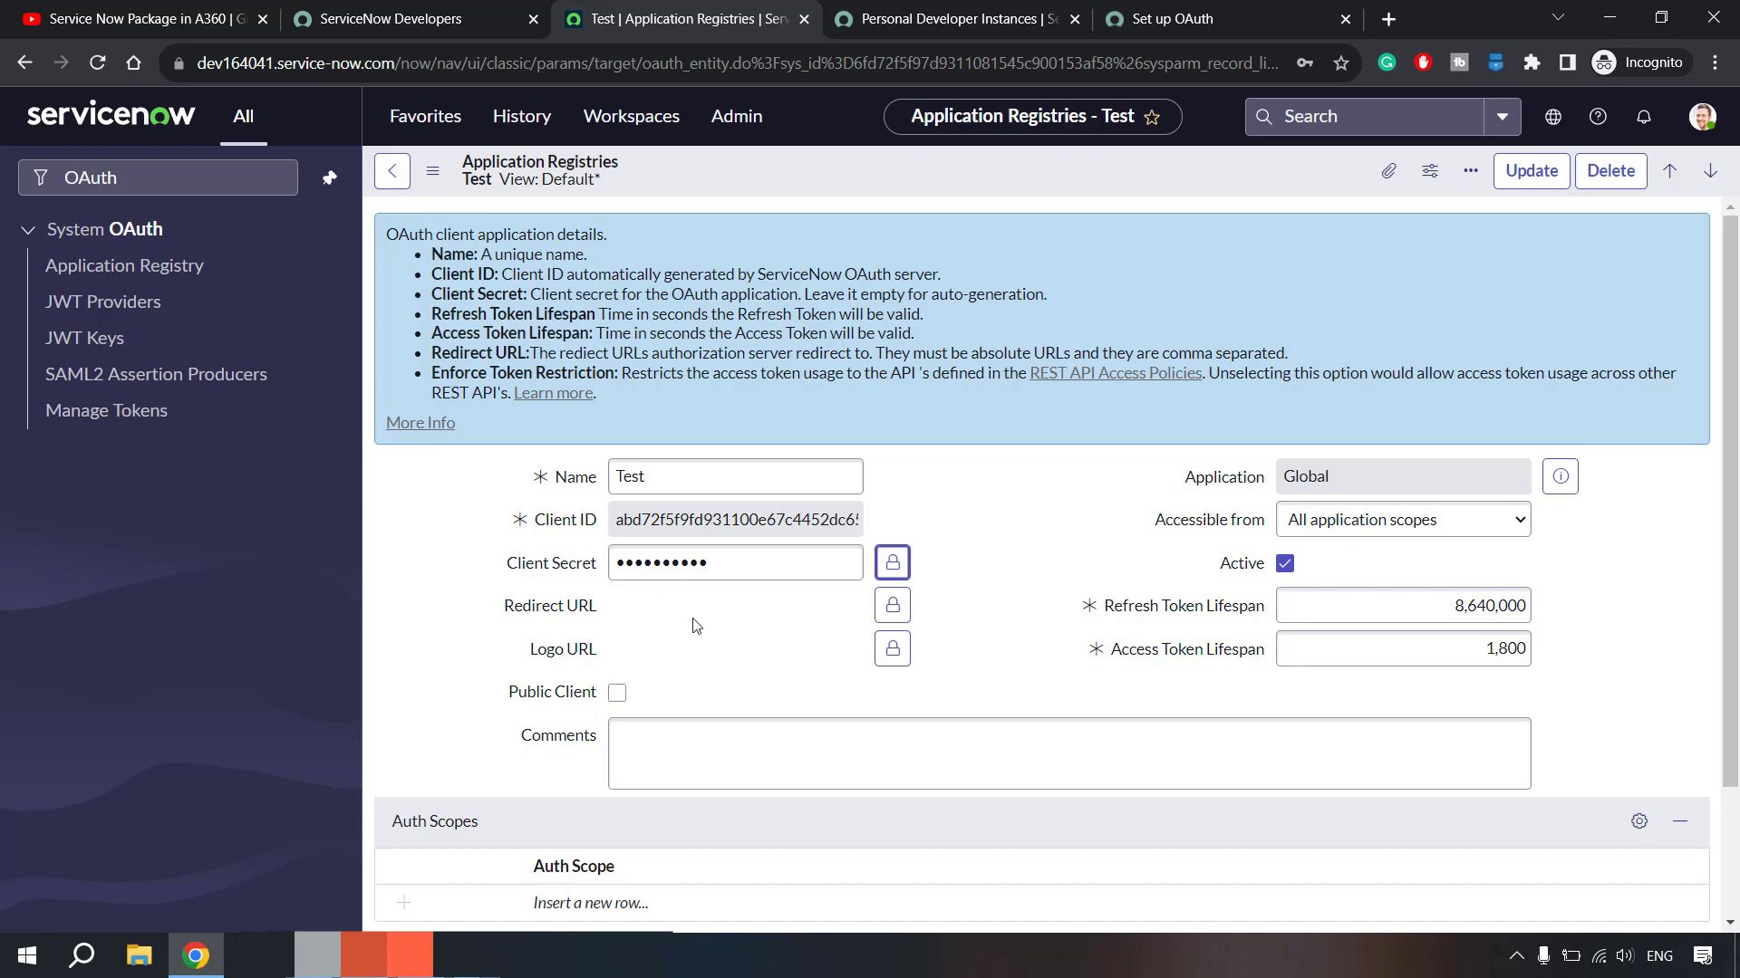
left_click(168, 9)
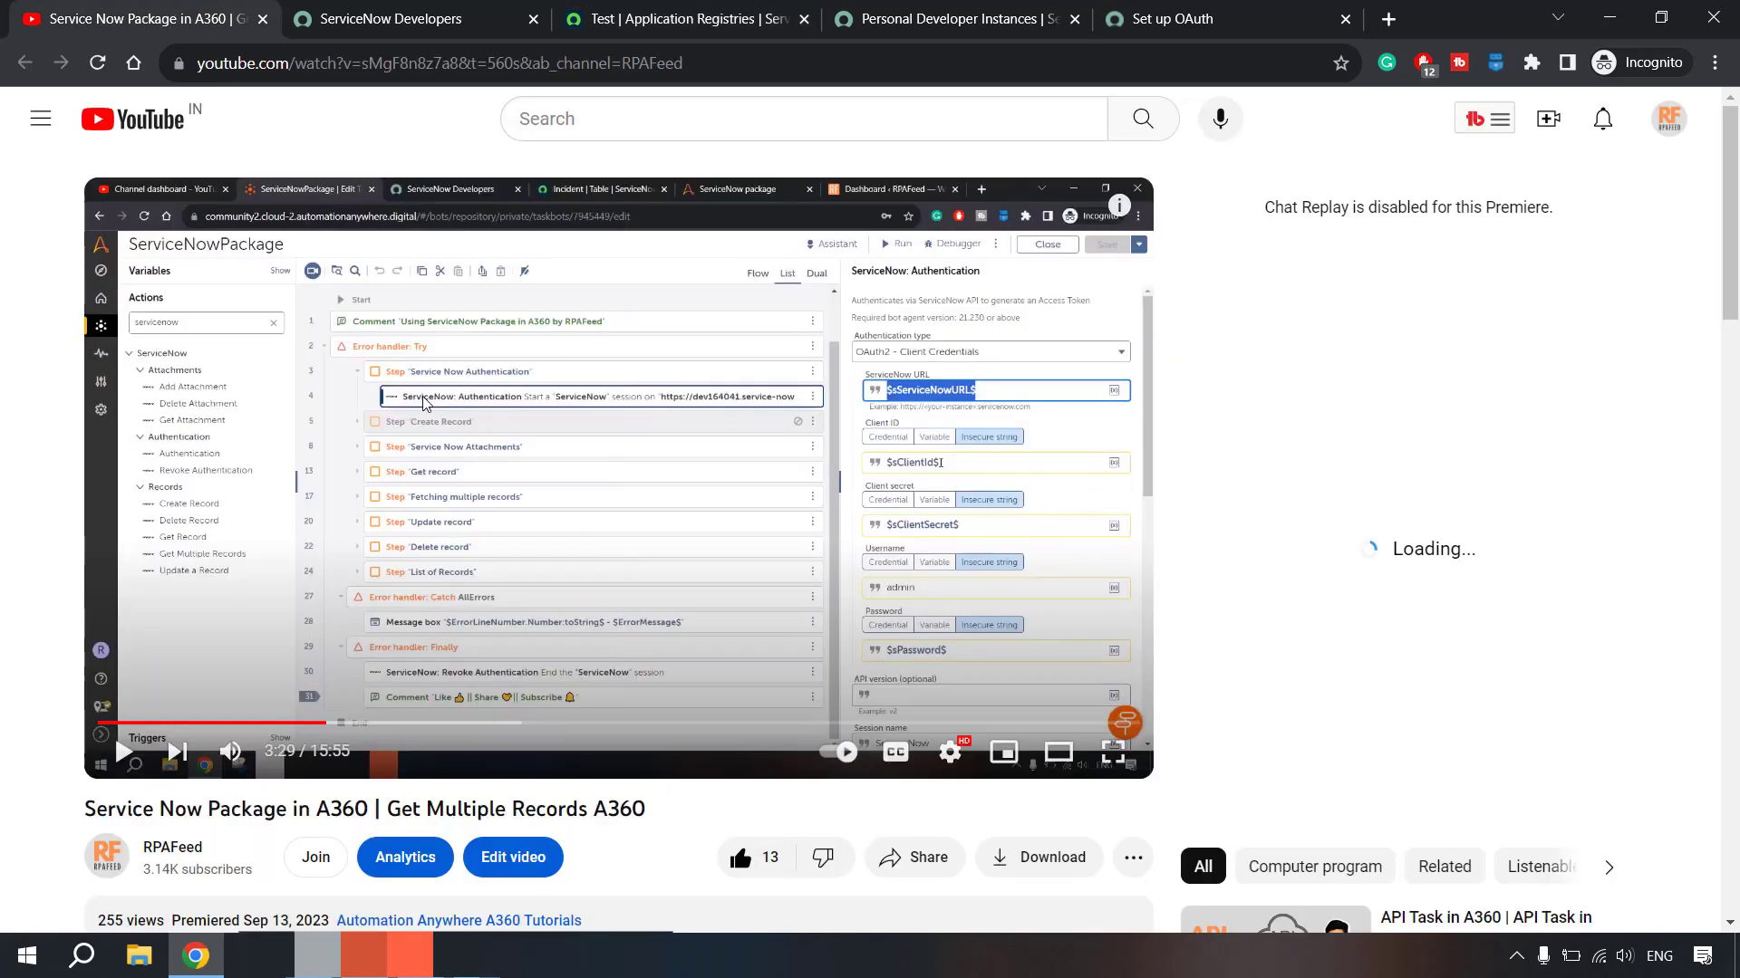
- Copy the Roles documentation link from Notepad and go back to the Set up OAuth tab
key("alt+Tab")
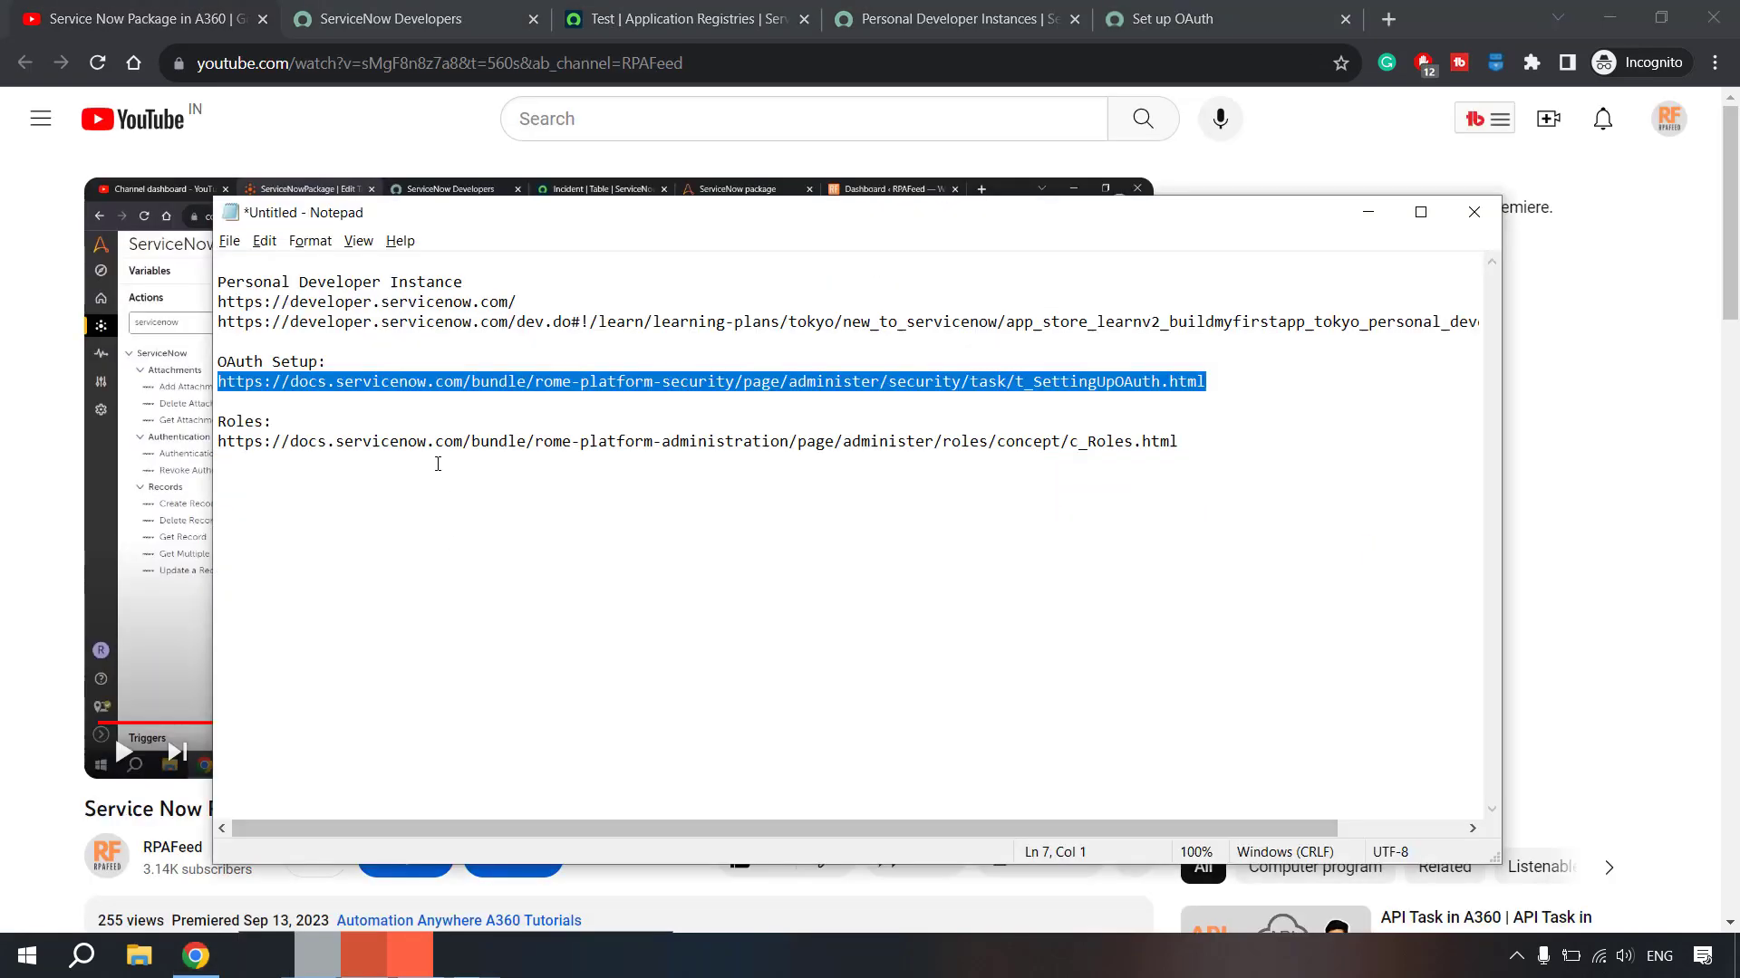
left_click(435, 458)
left_click_drag(1140, 453, 225, 449)
key("ctrl+c")
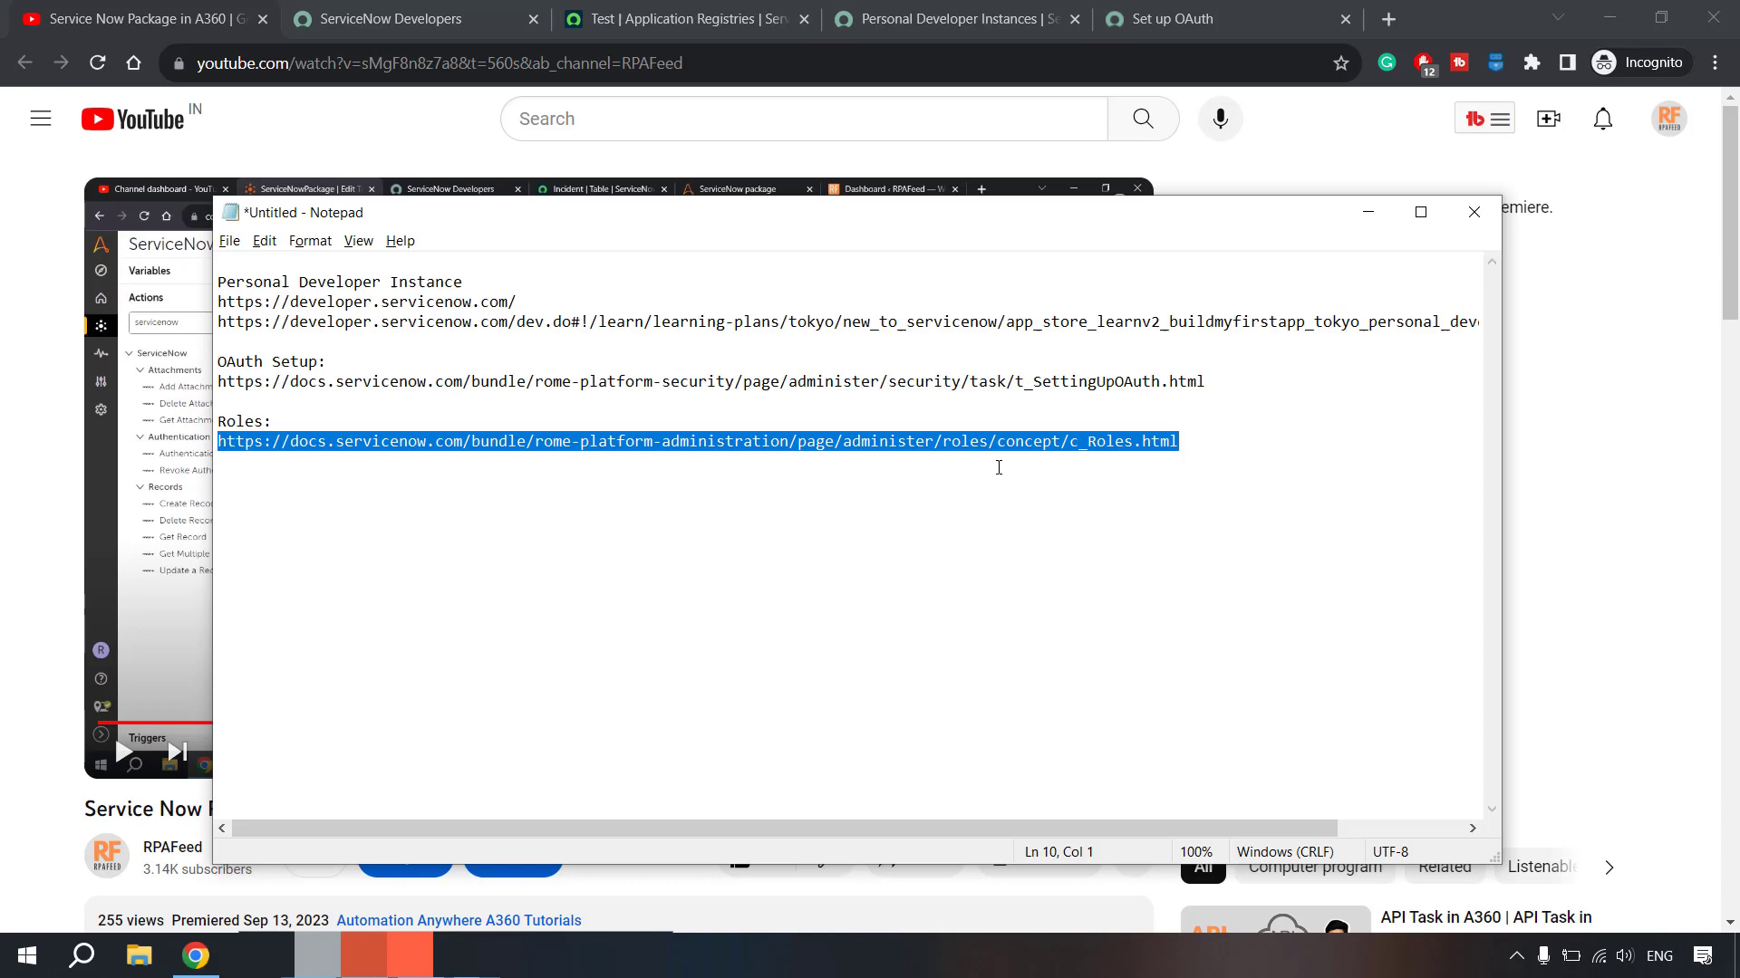
left_click_drag(238, 283, 330, 382)
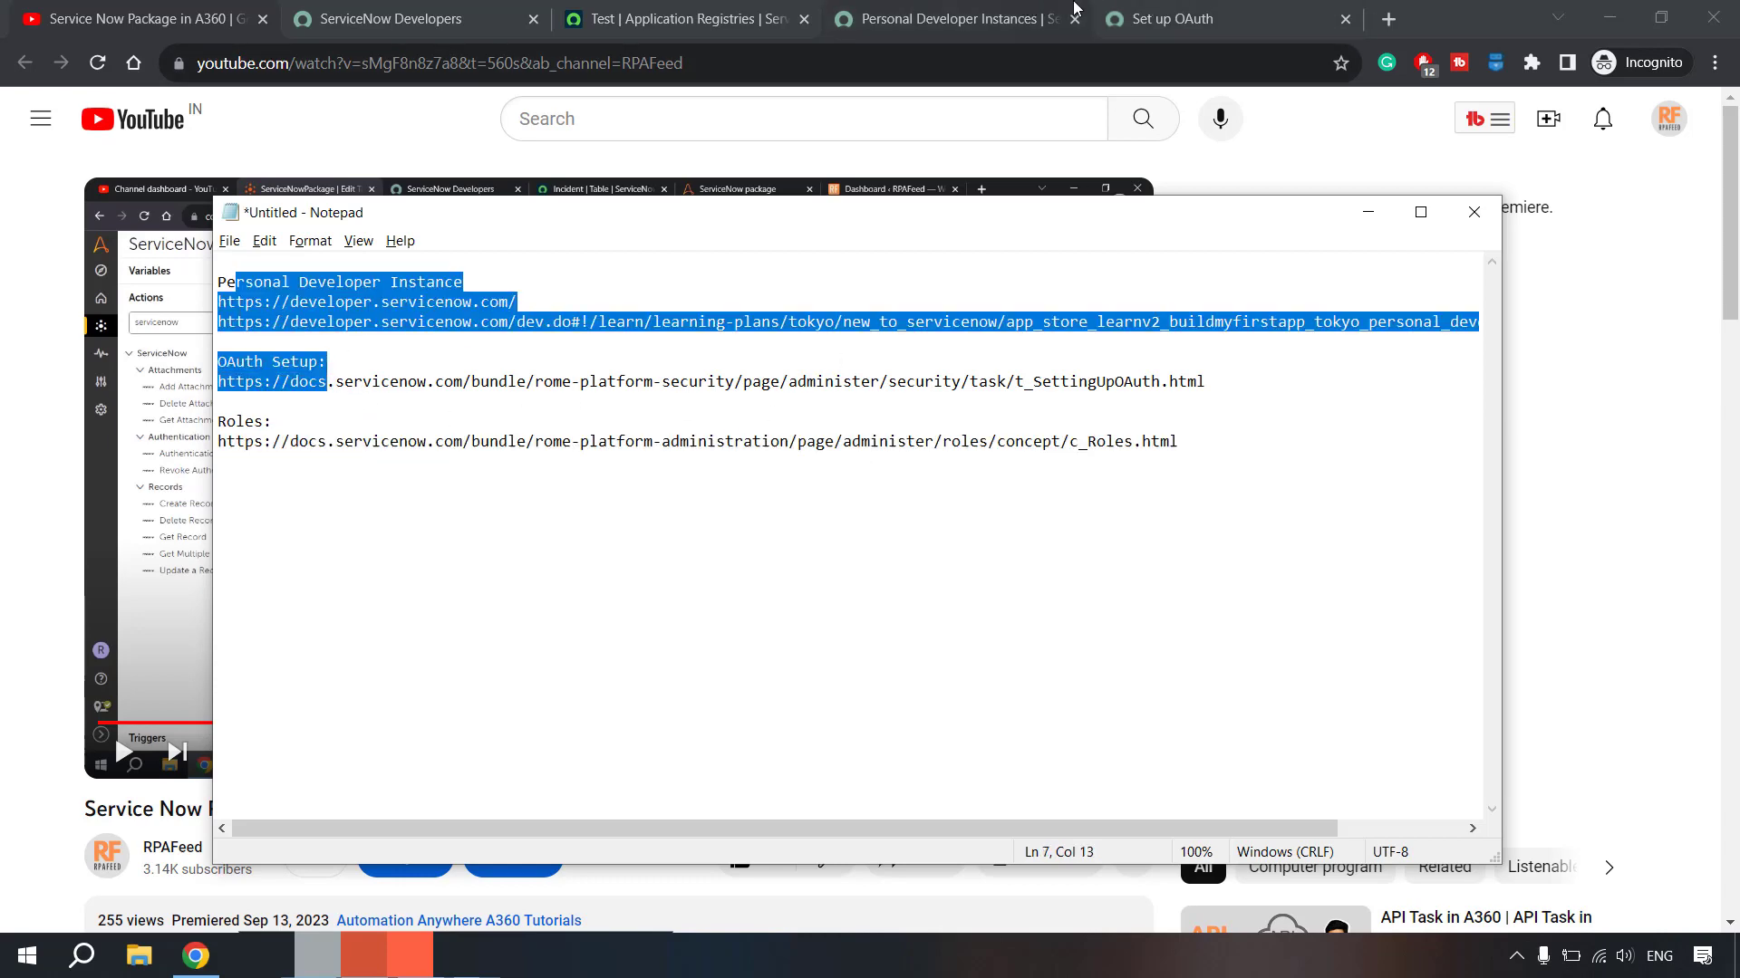
left_click(1136, 20)
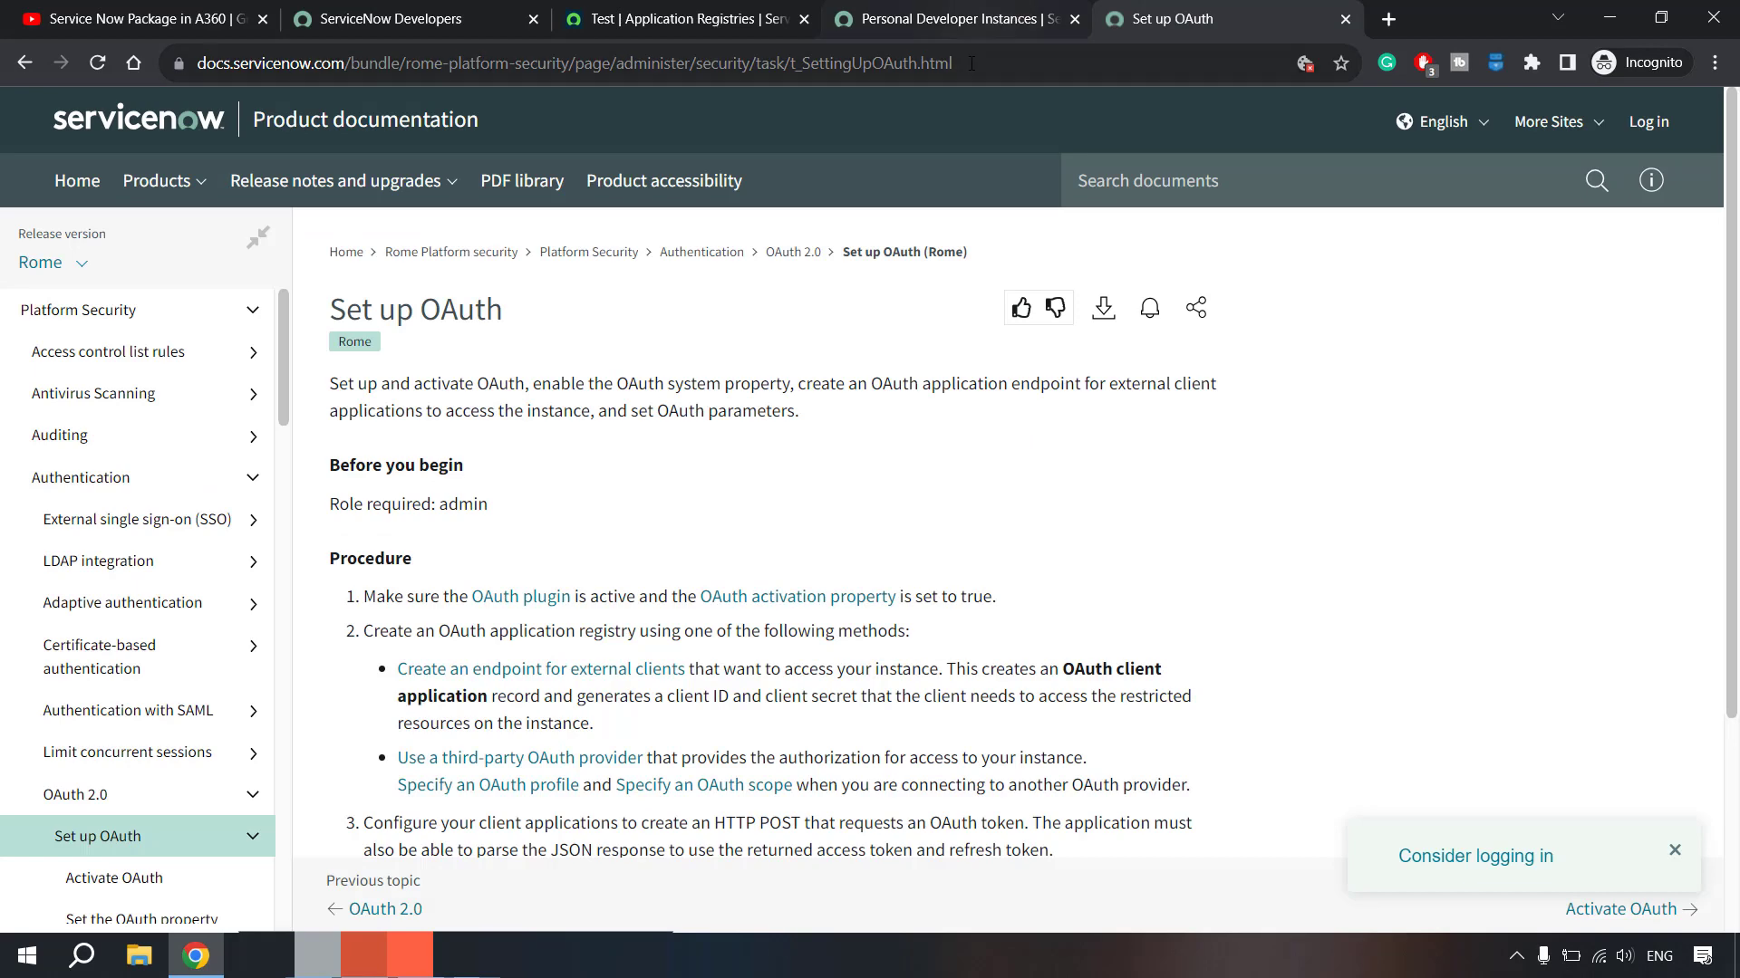
- Load the Rome 'Roles' documentation page from the pasted link and dismiss the login prompt
left_click(970, 63)
key("ctrl+v")
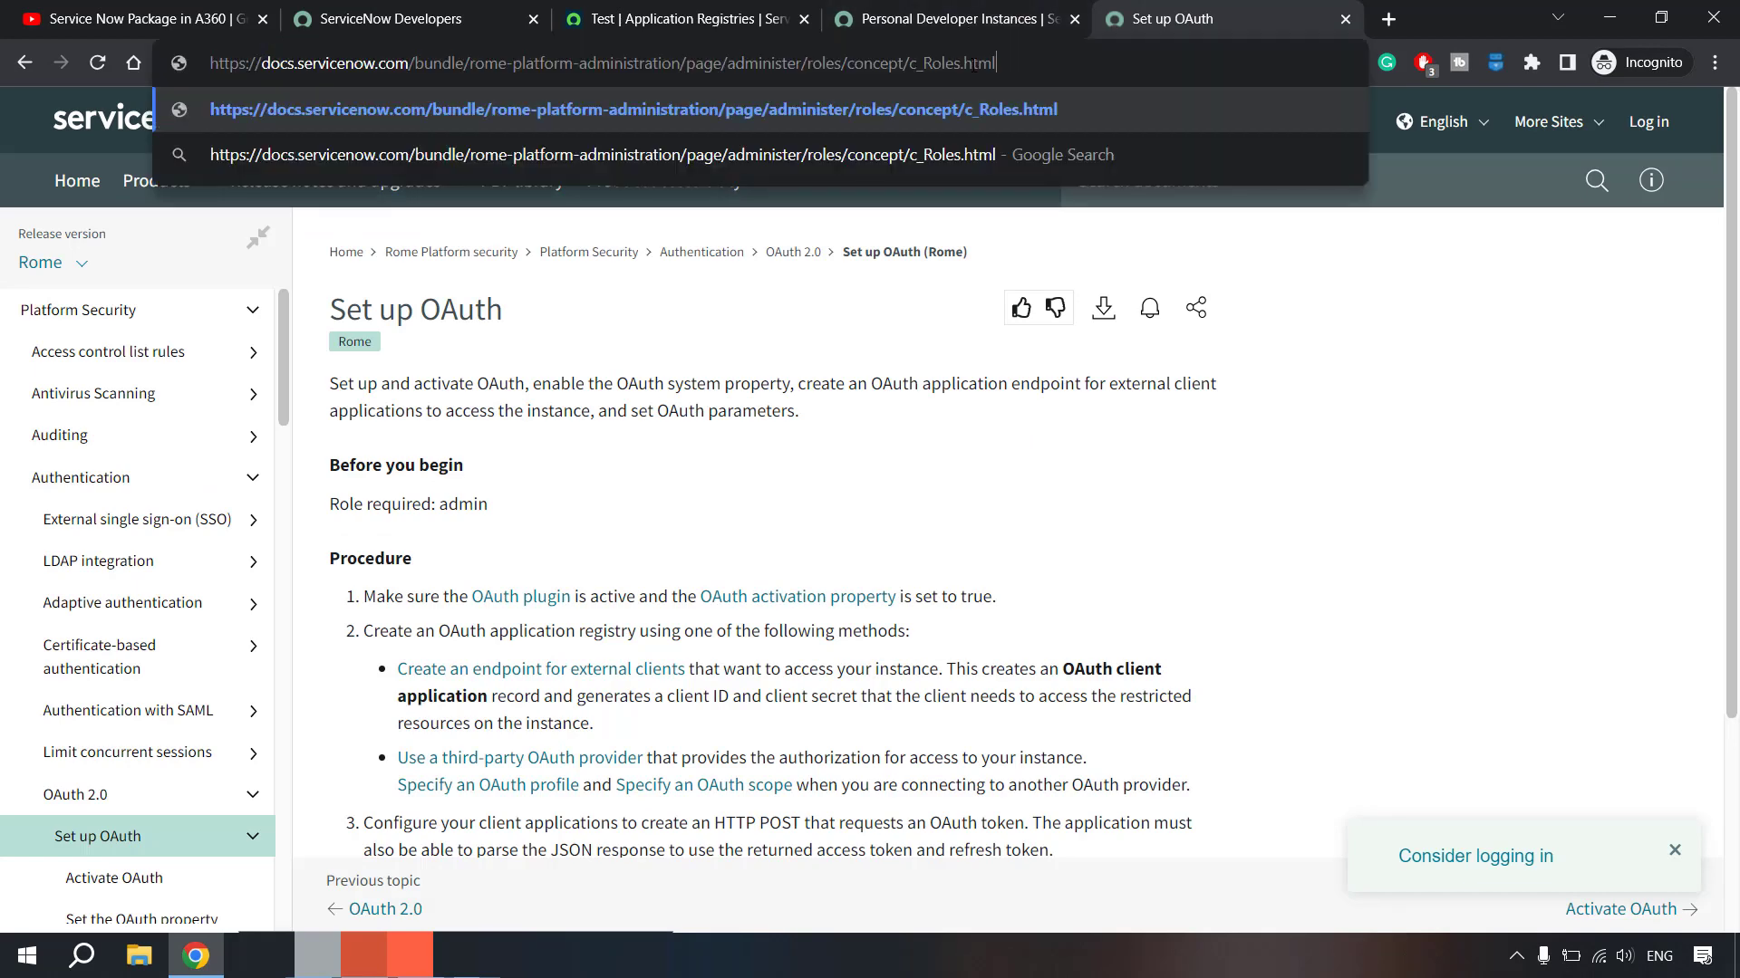
key("Return")
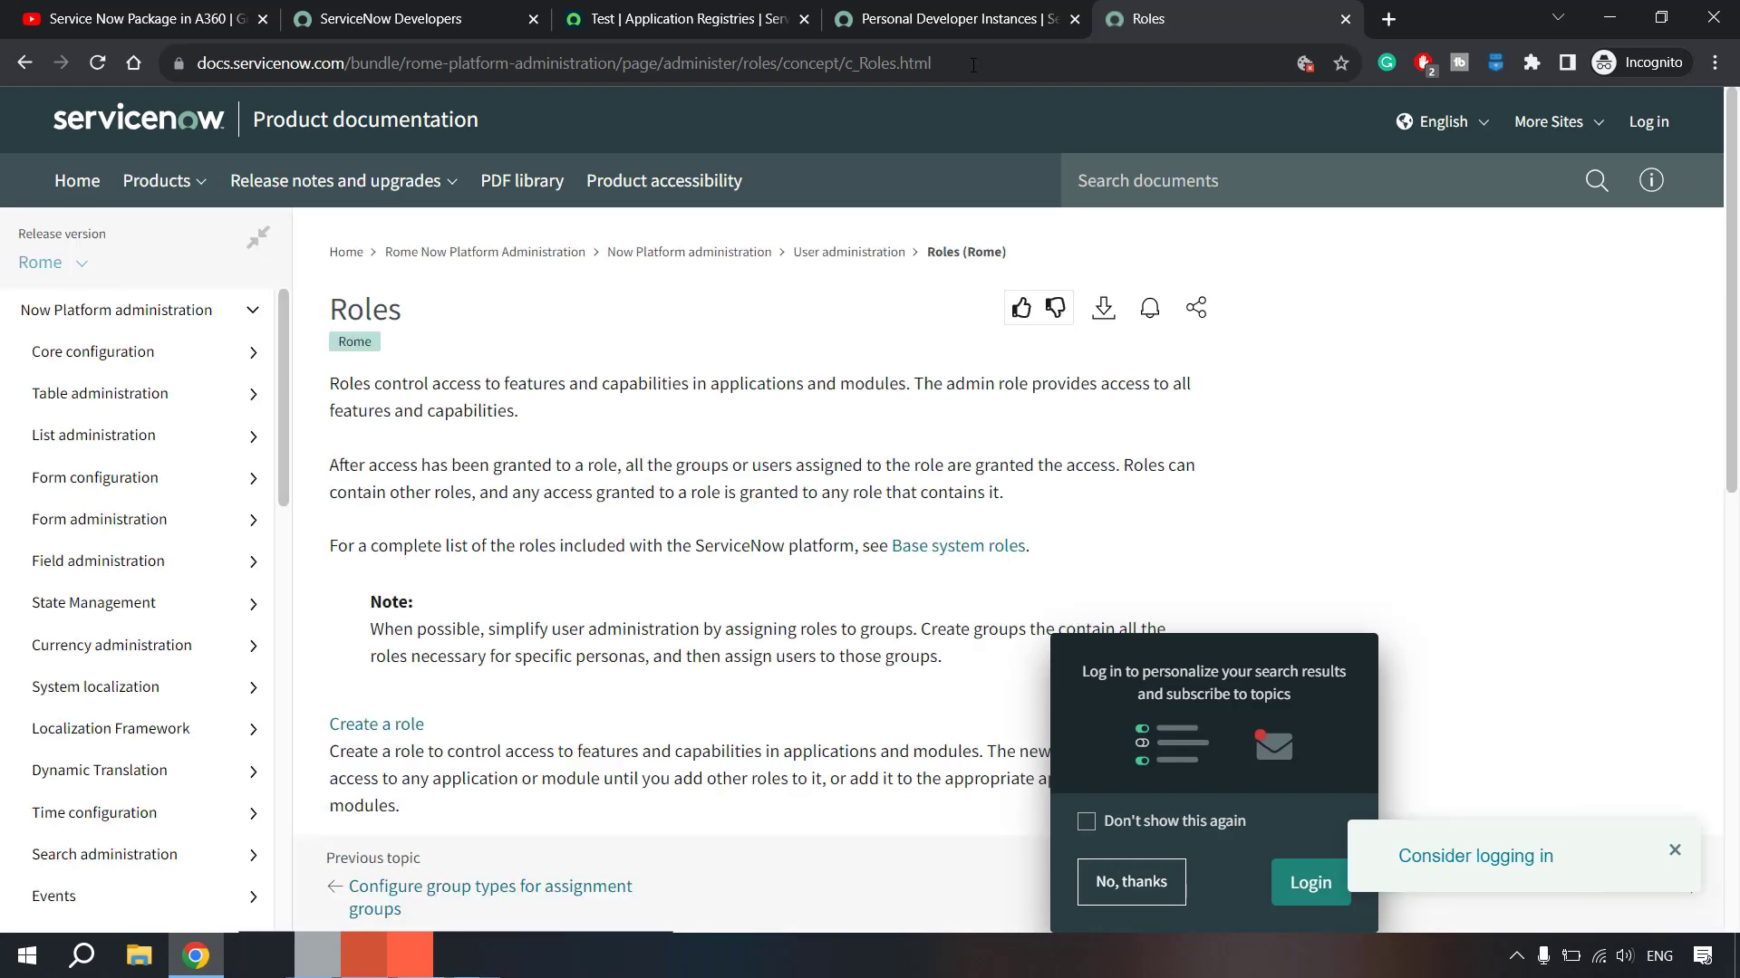
left_click(1132, 883)
- Scroll through the Roles page to look over its role topics
scroll(631, 525, "down", 1)
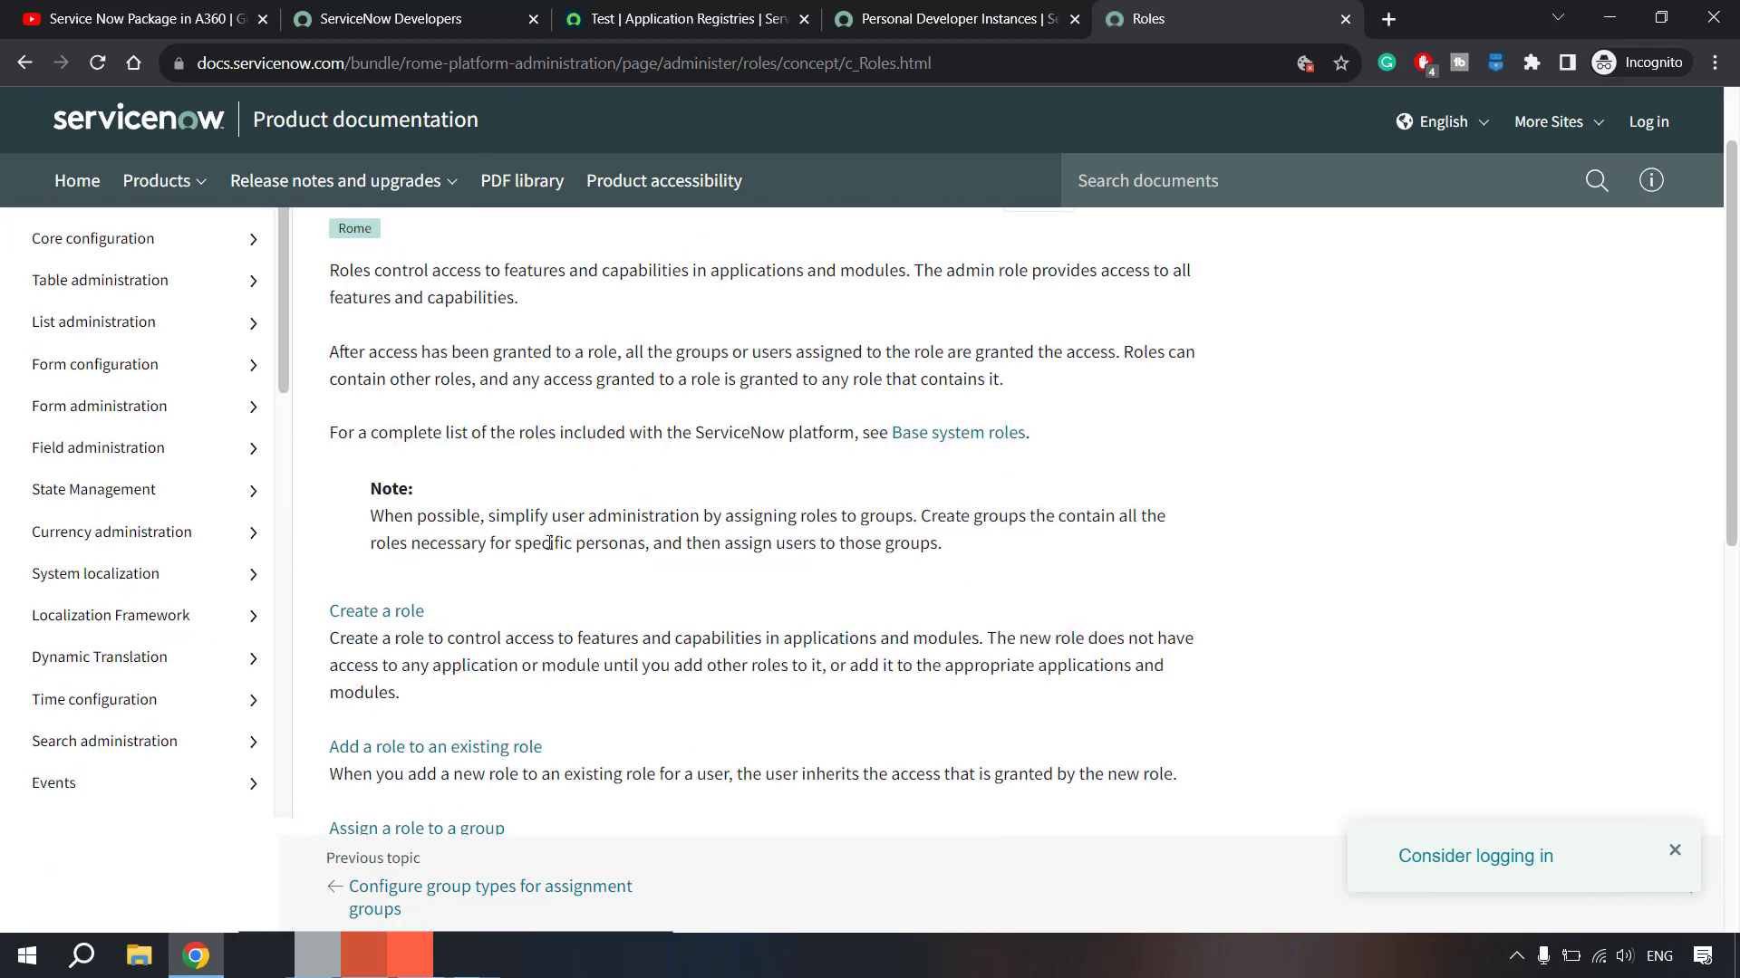
scroll(512, 683, "down", 4)
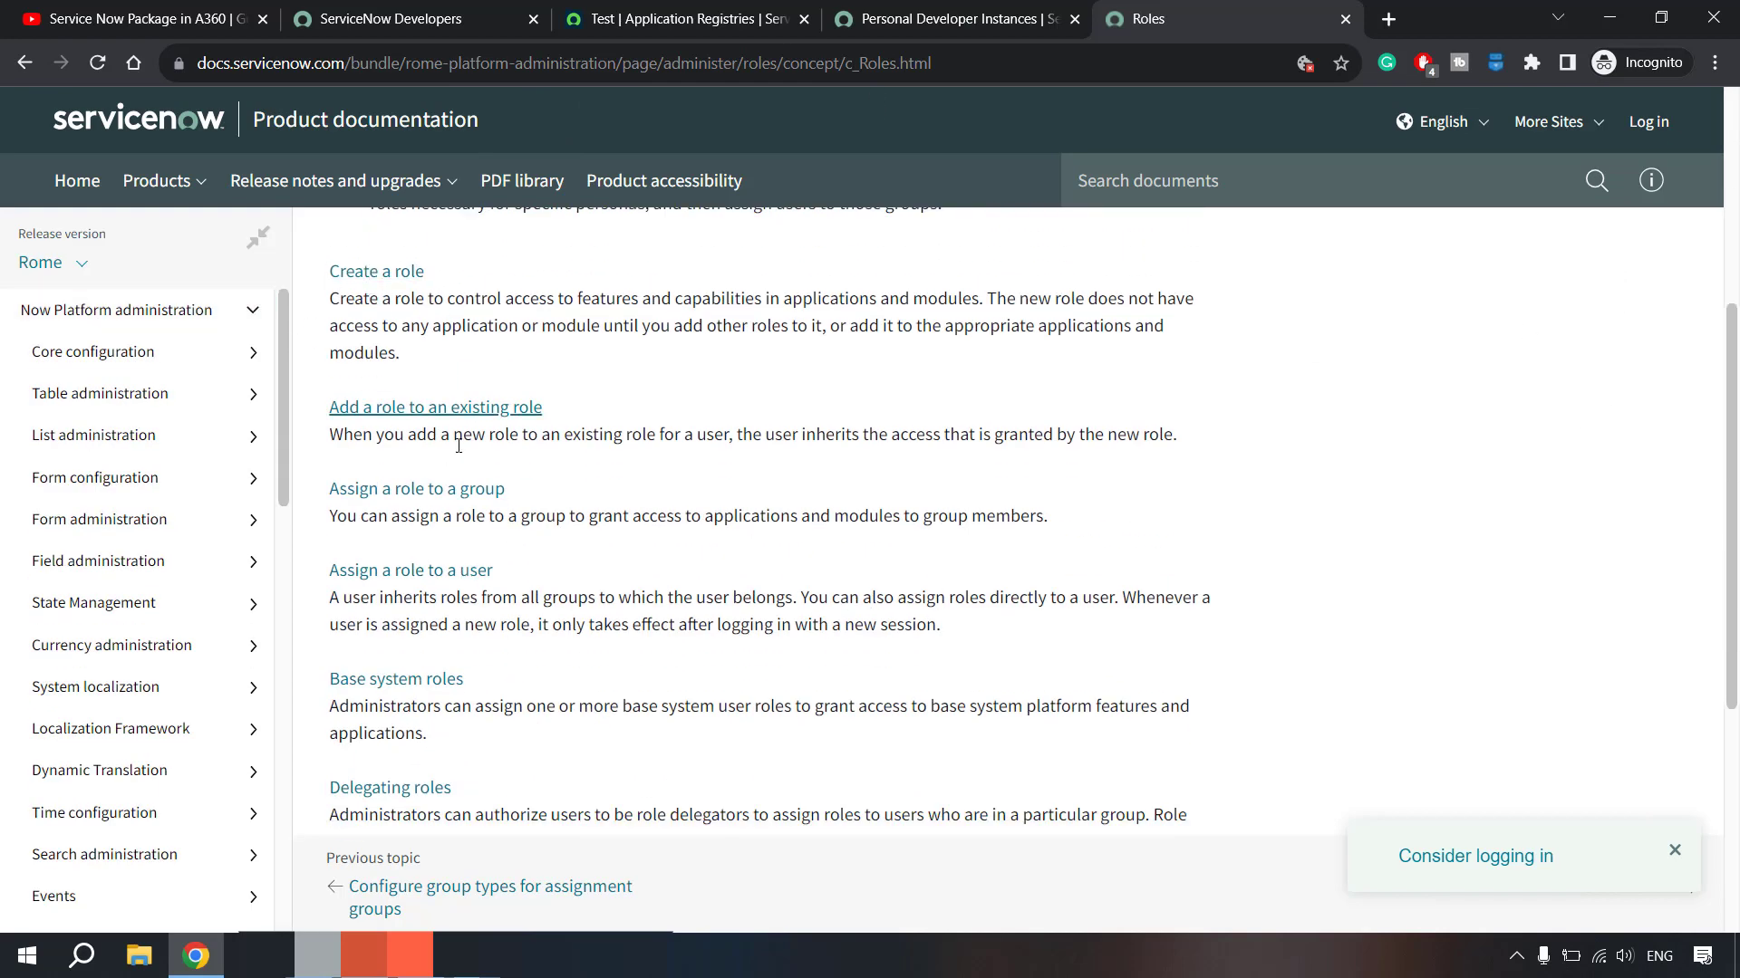
scroll(535, 552, "down", 5)
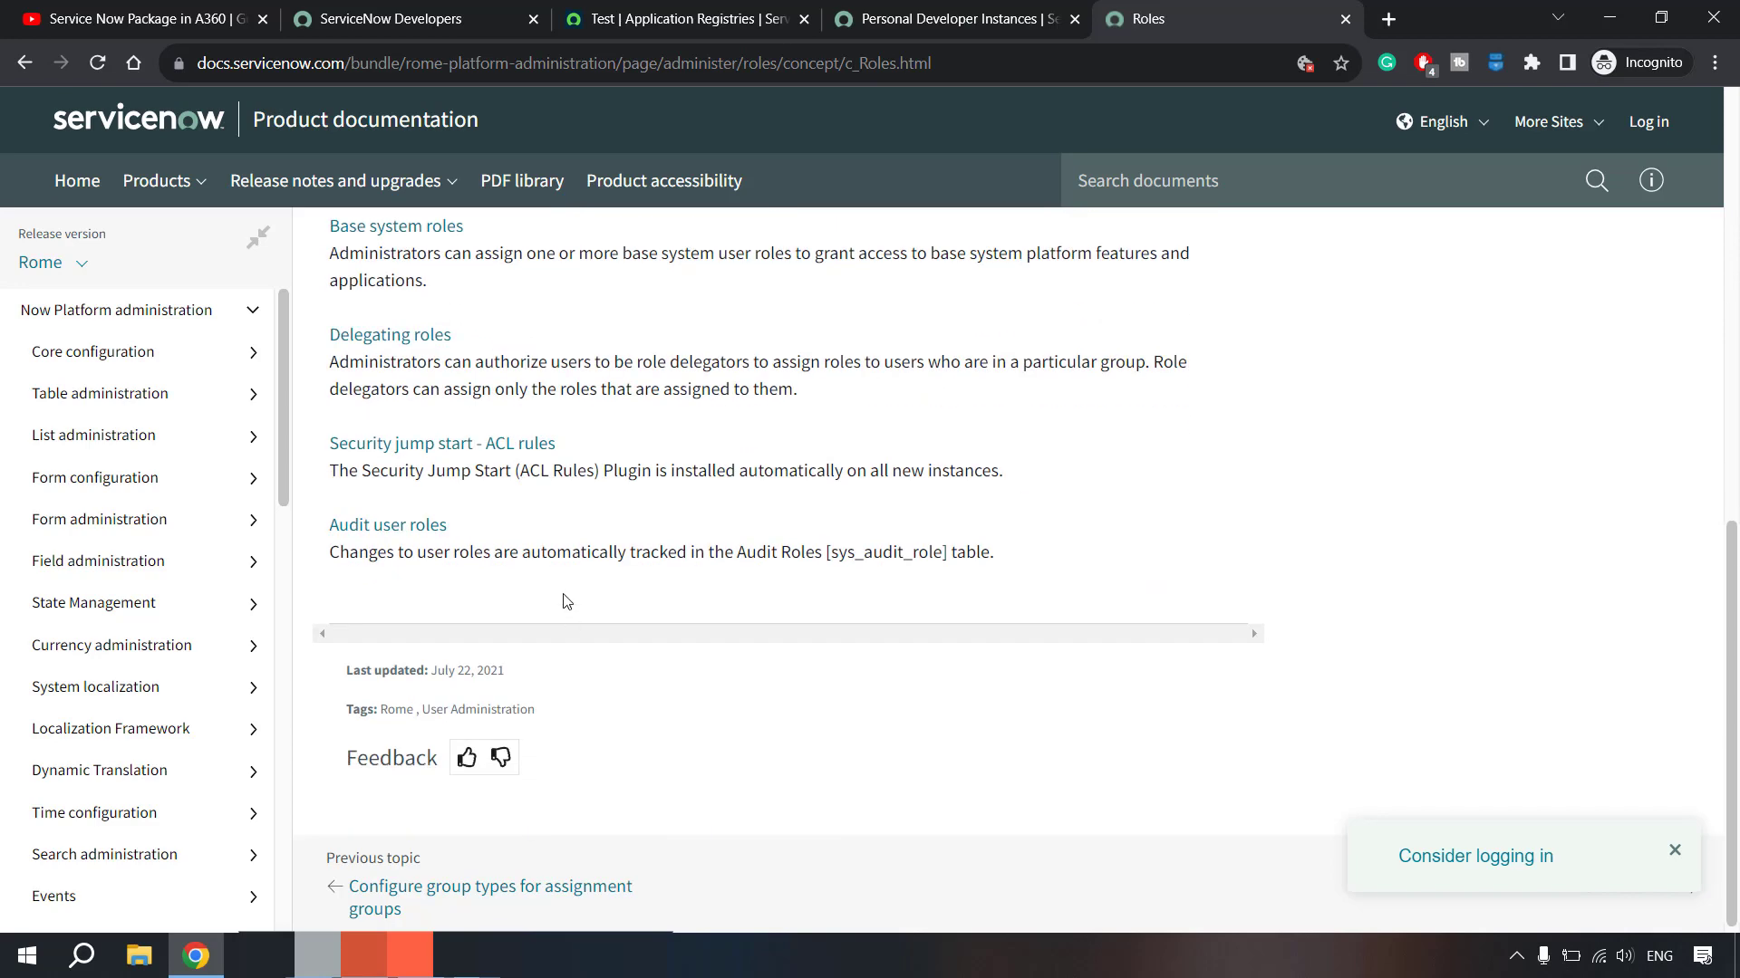
scroll(583, 553, "up", 10)
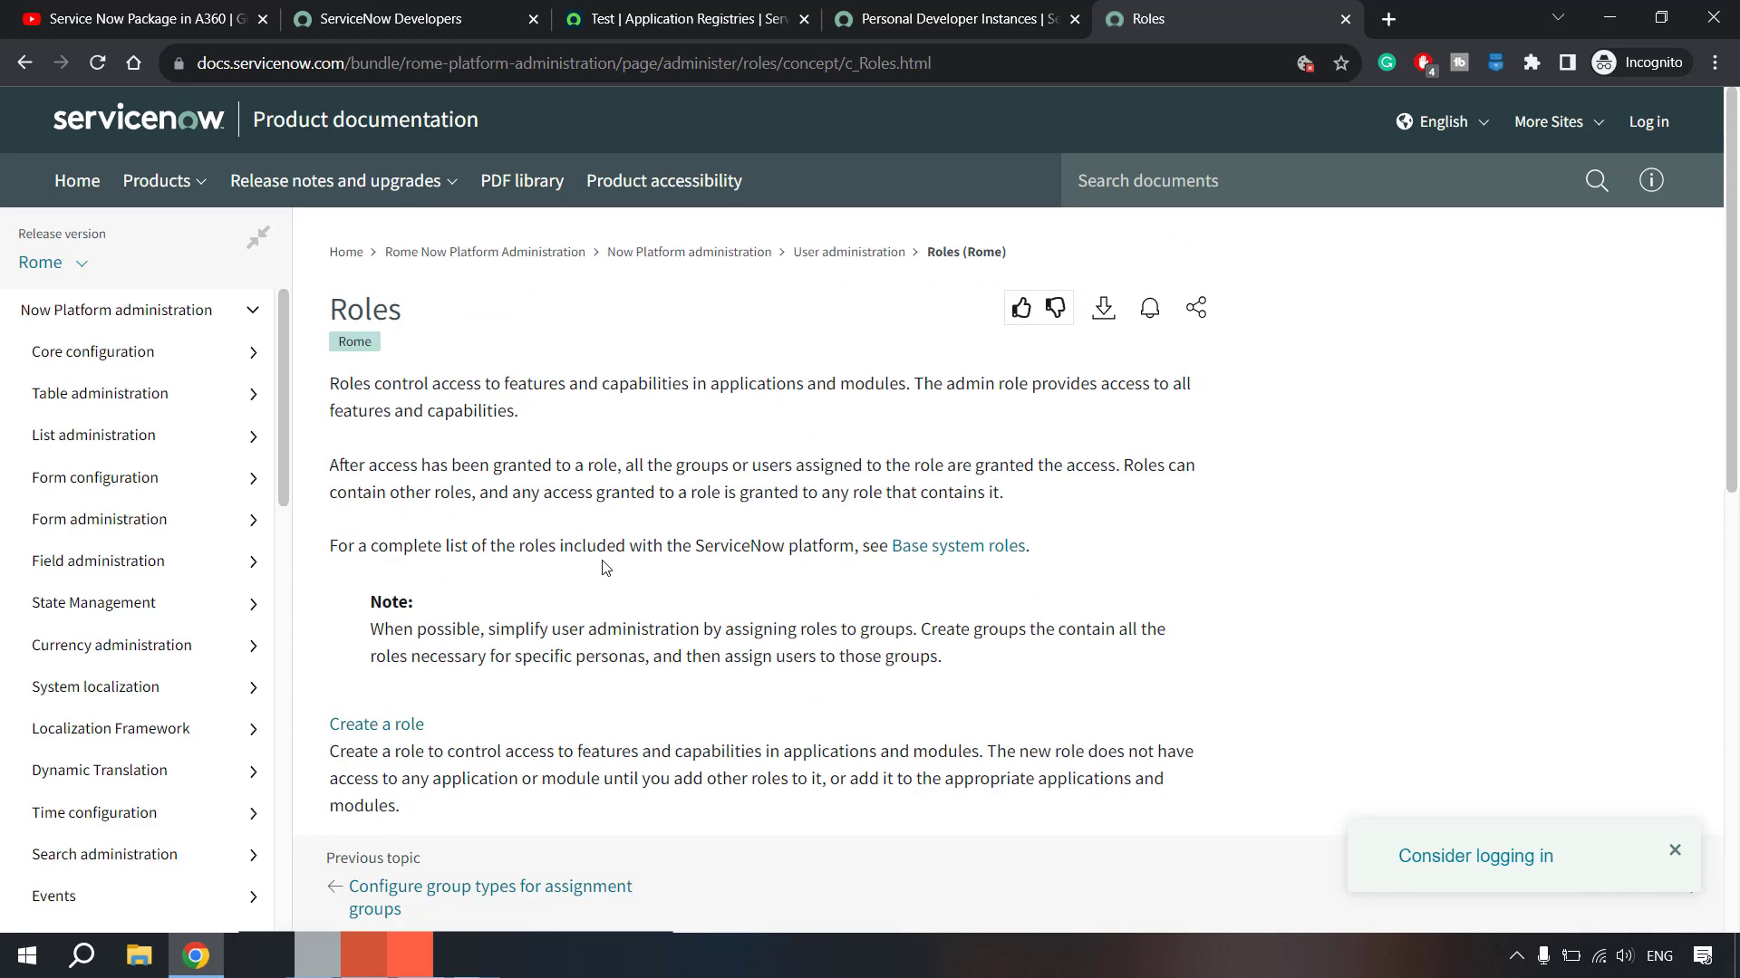